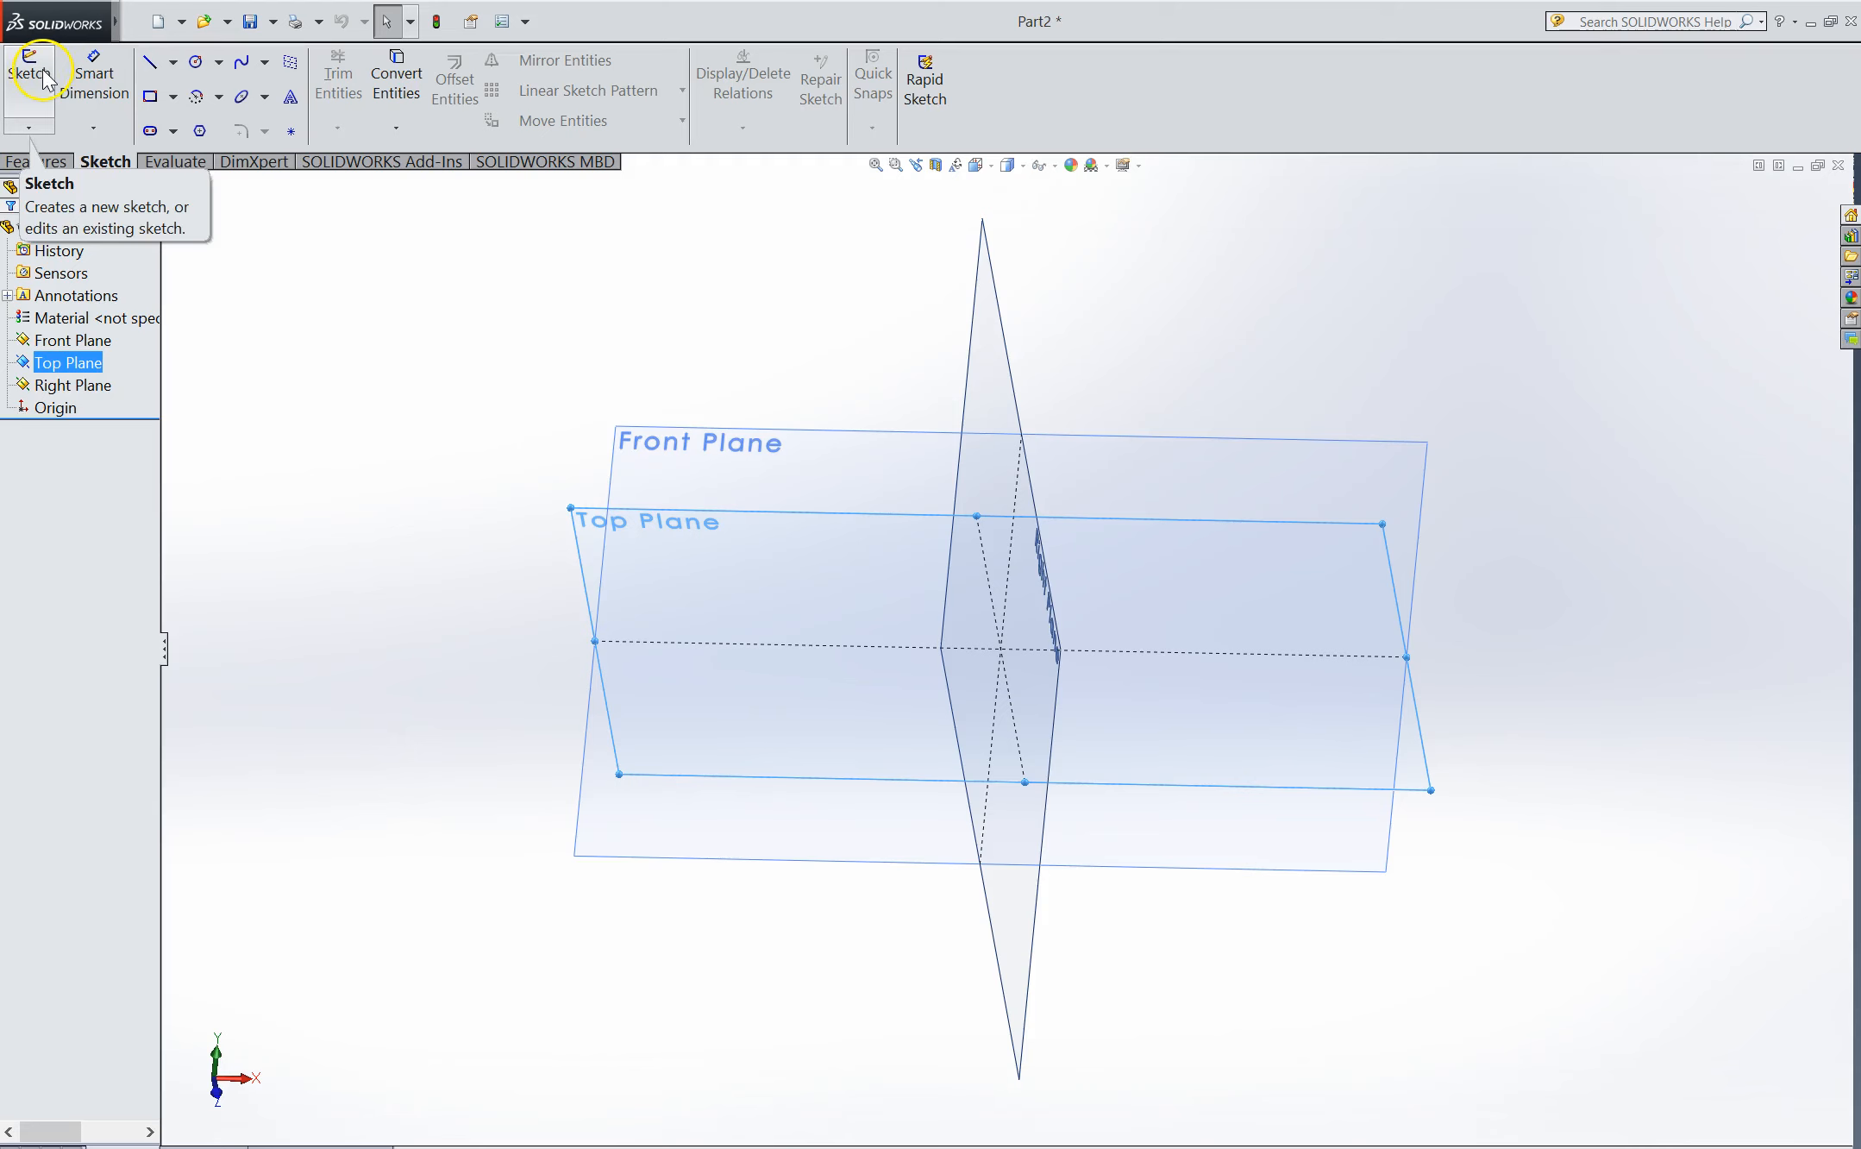
Start a sketch on the Top Plane and draw a corner rectangle with its right side along the Right Plane
click(48, 76)
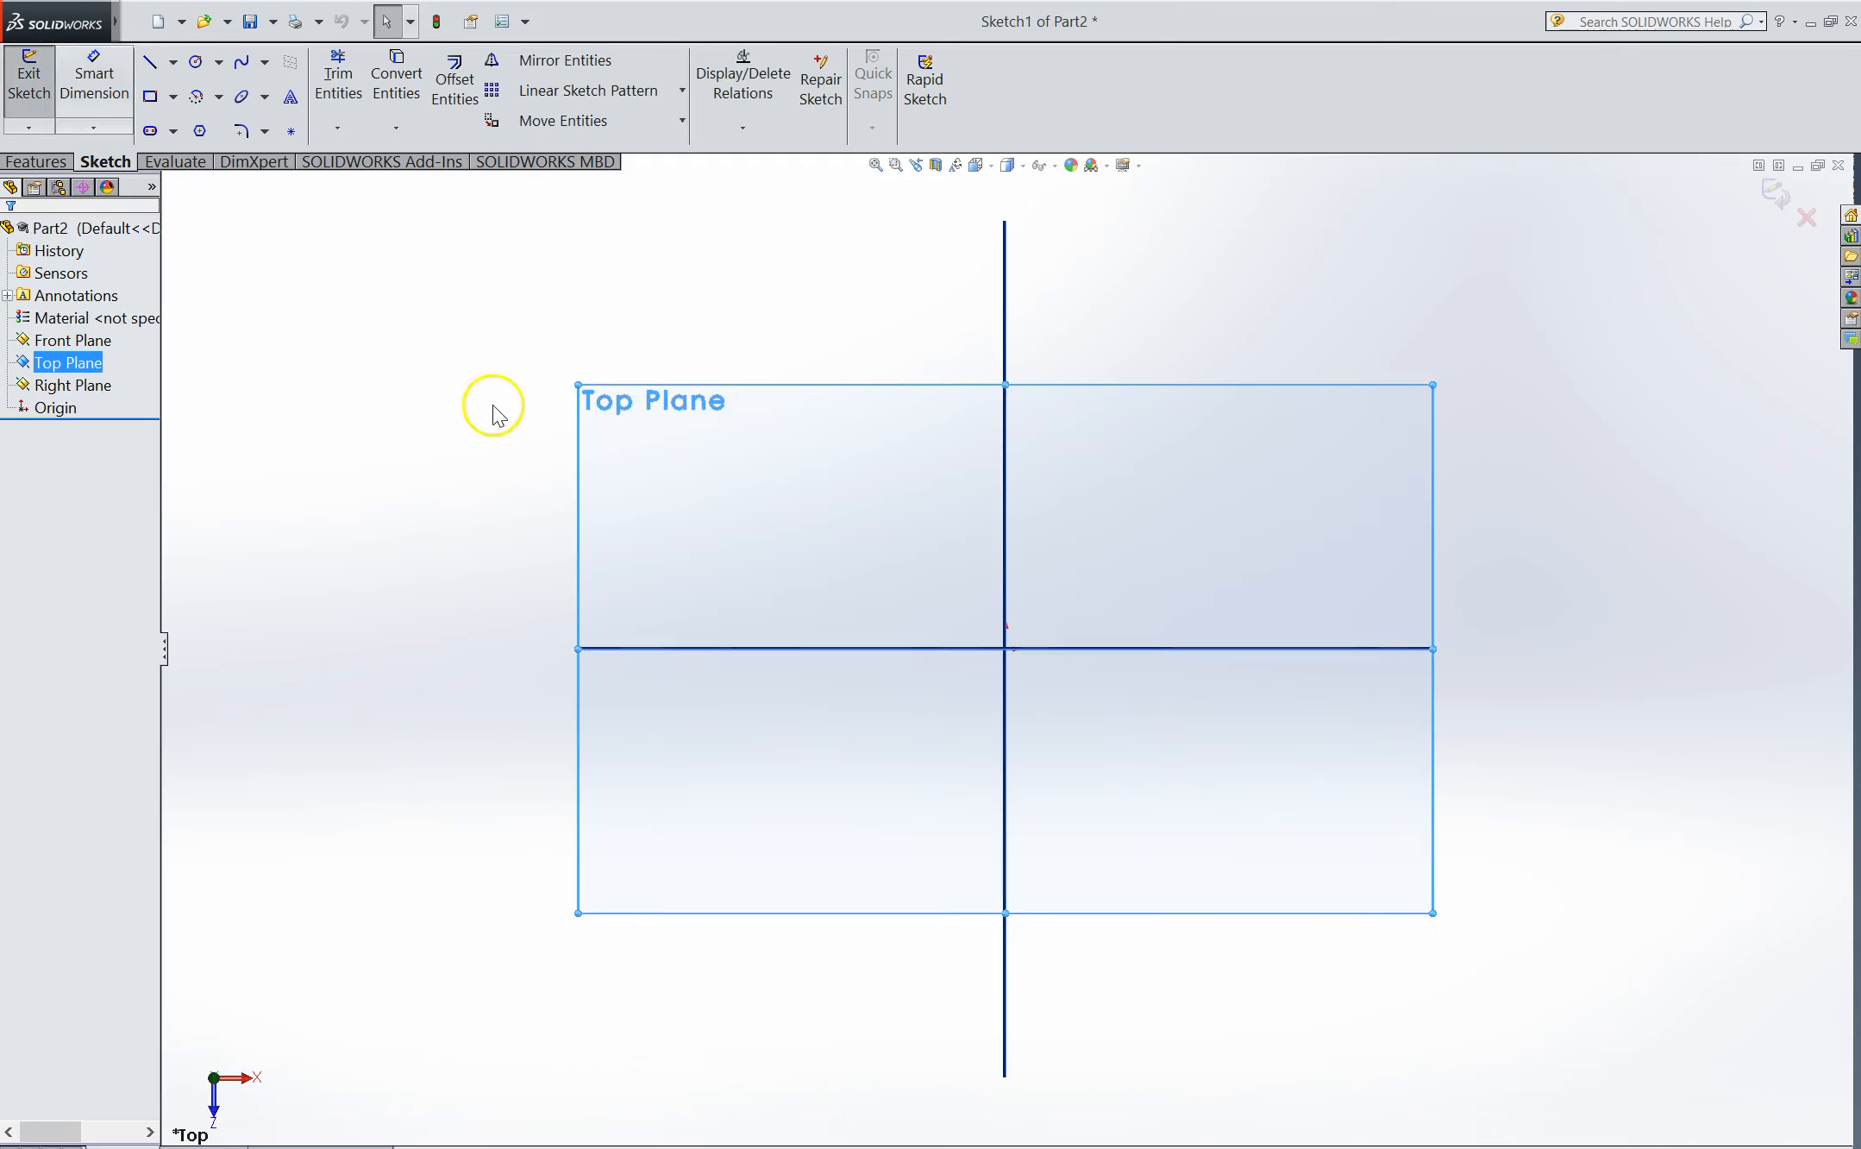
click(152, 100)
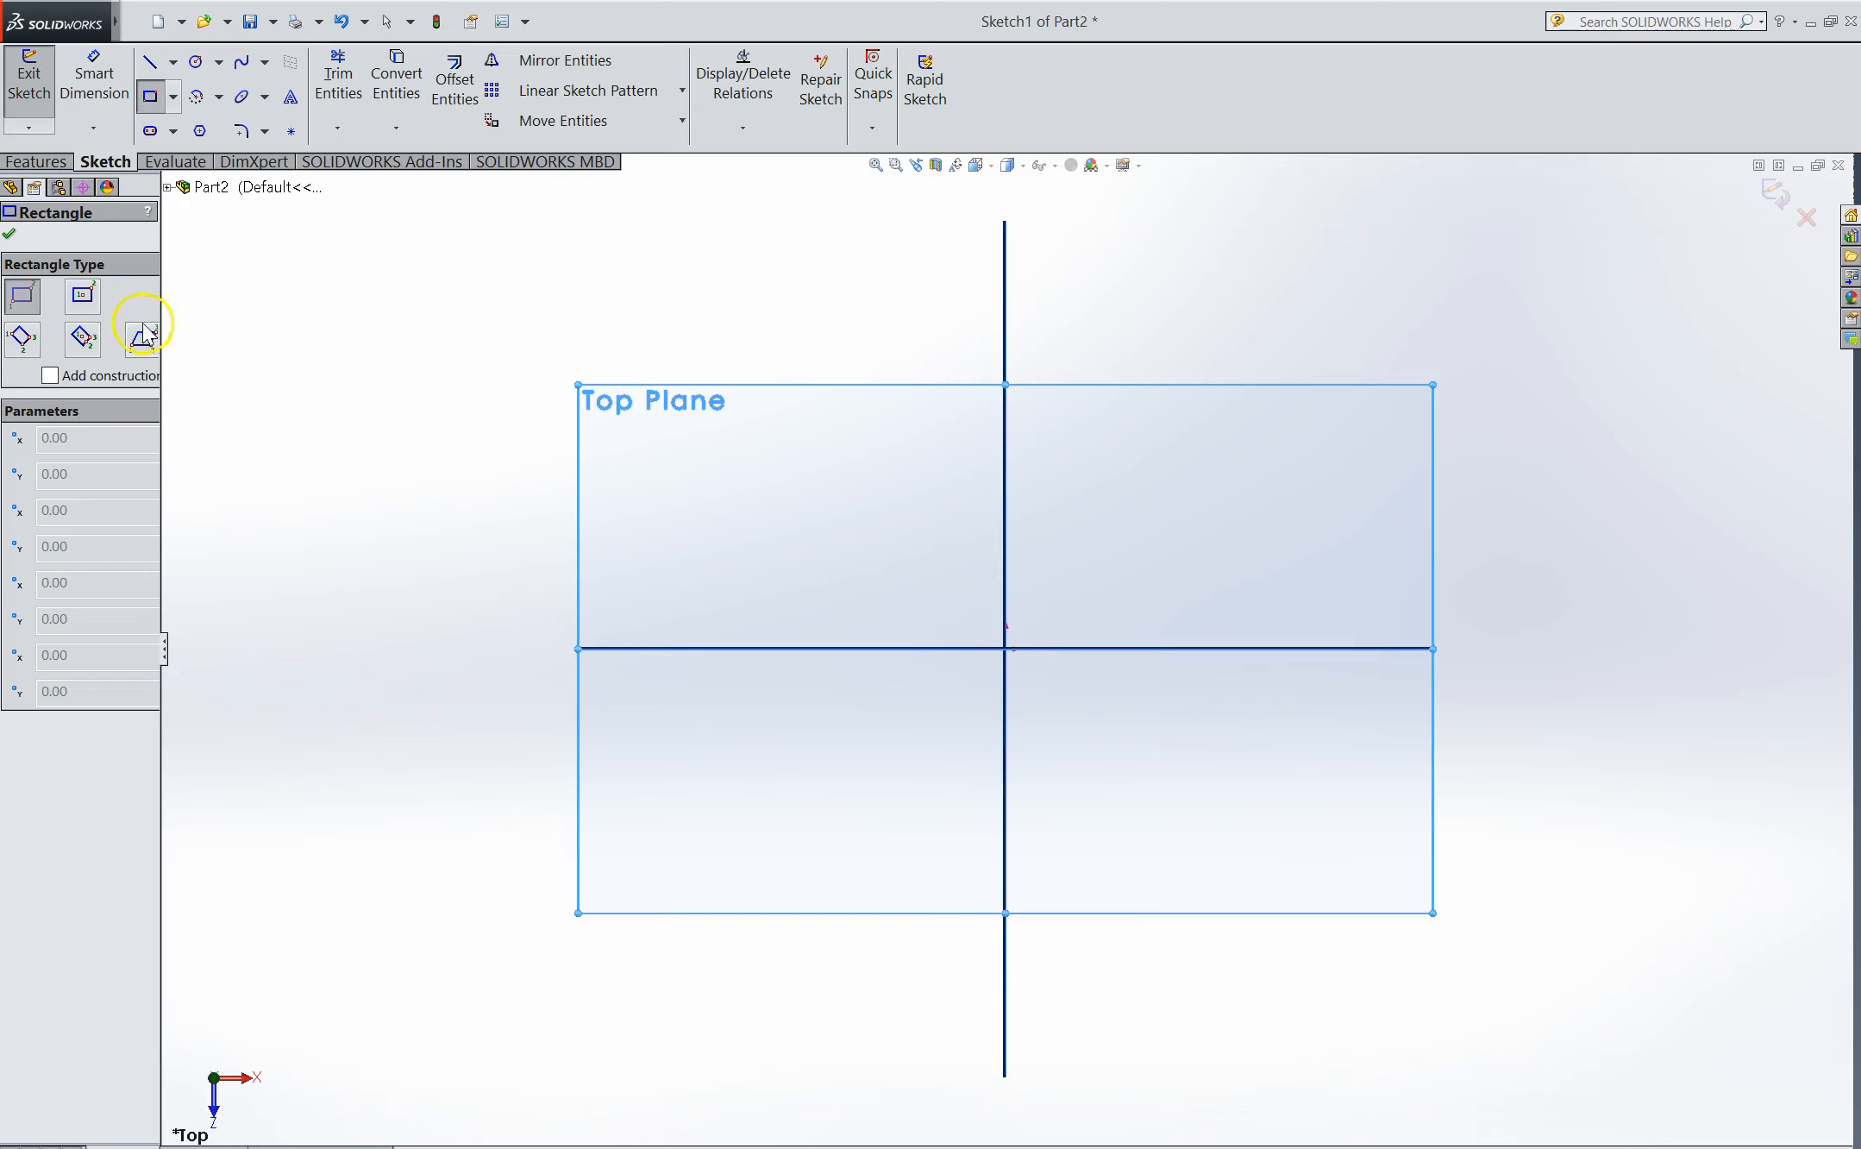
click(1005, 509)
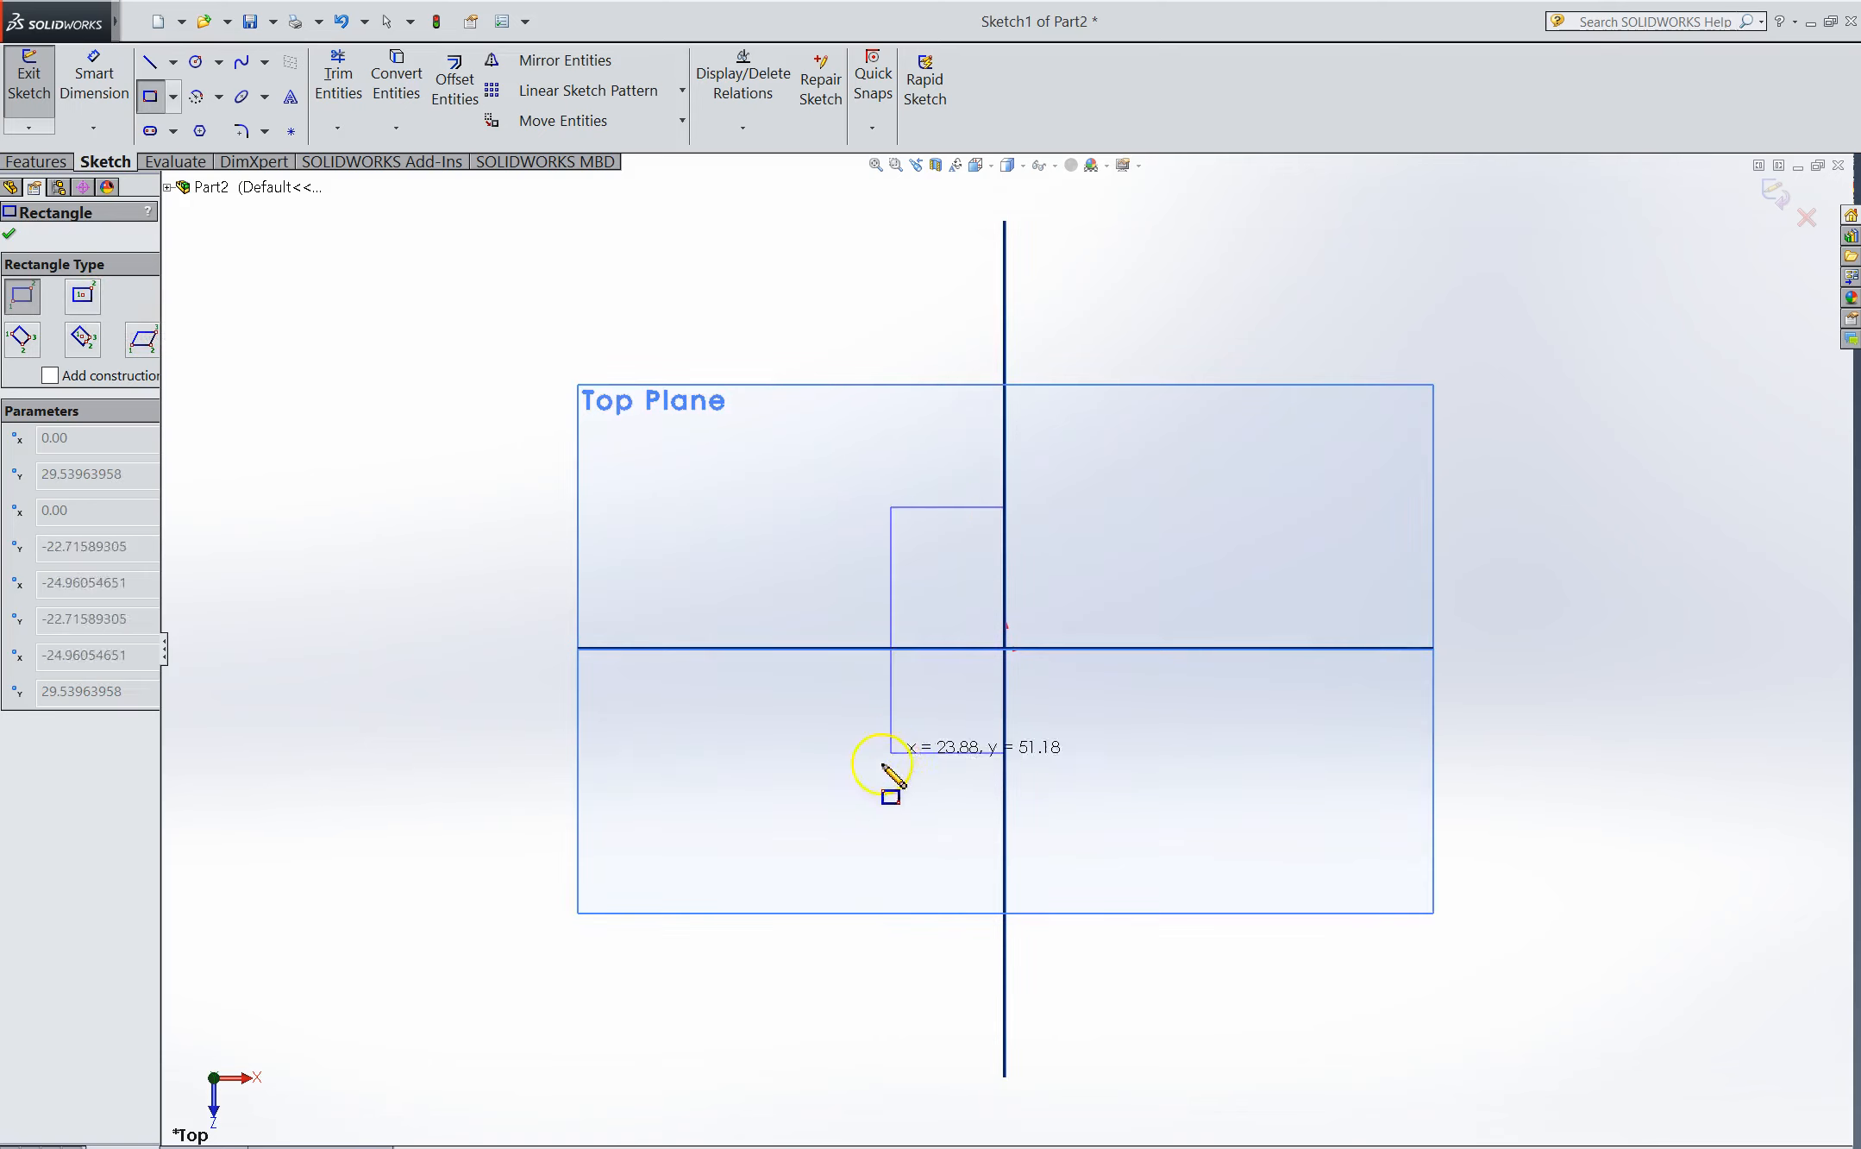
click(853, 804)
click(12, 233)
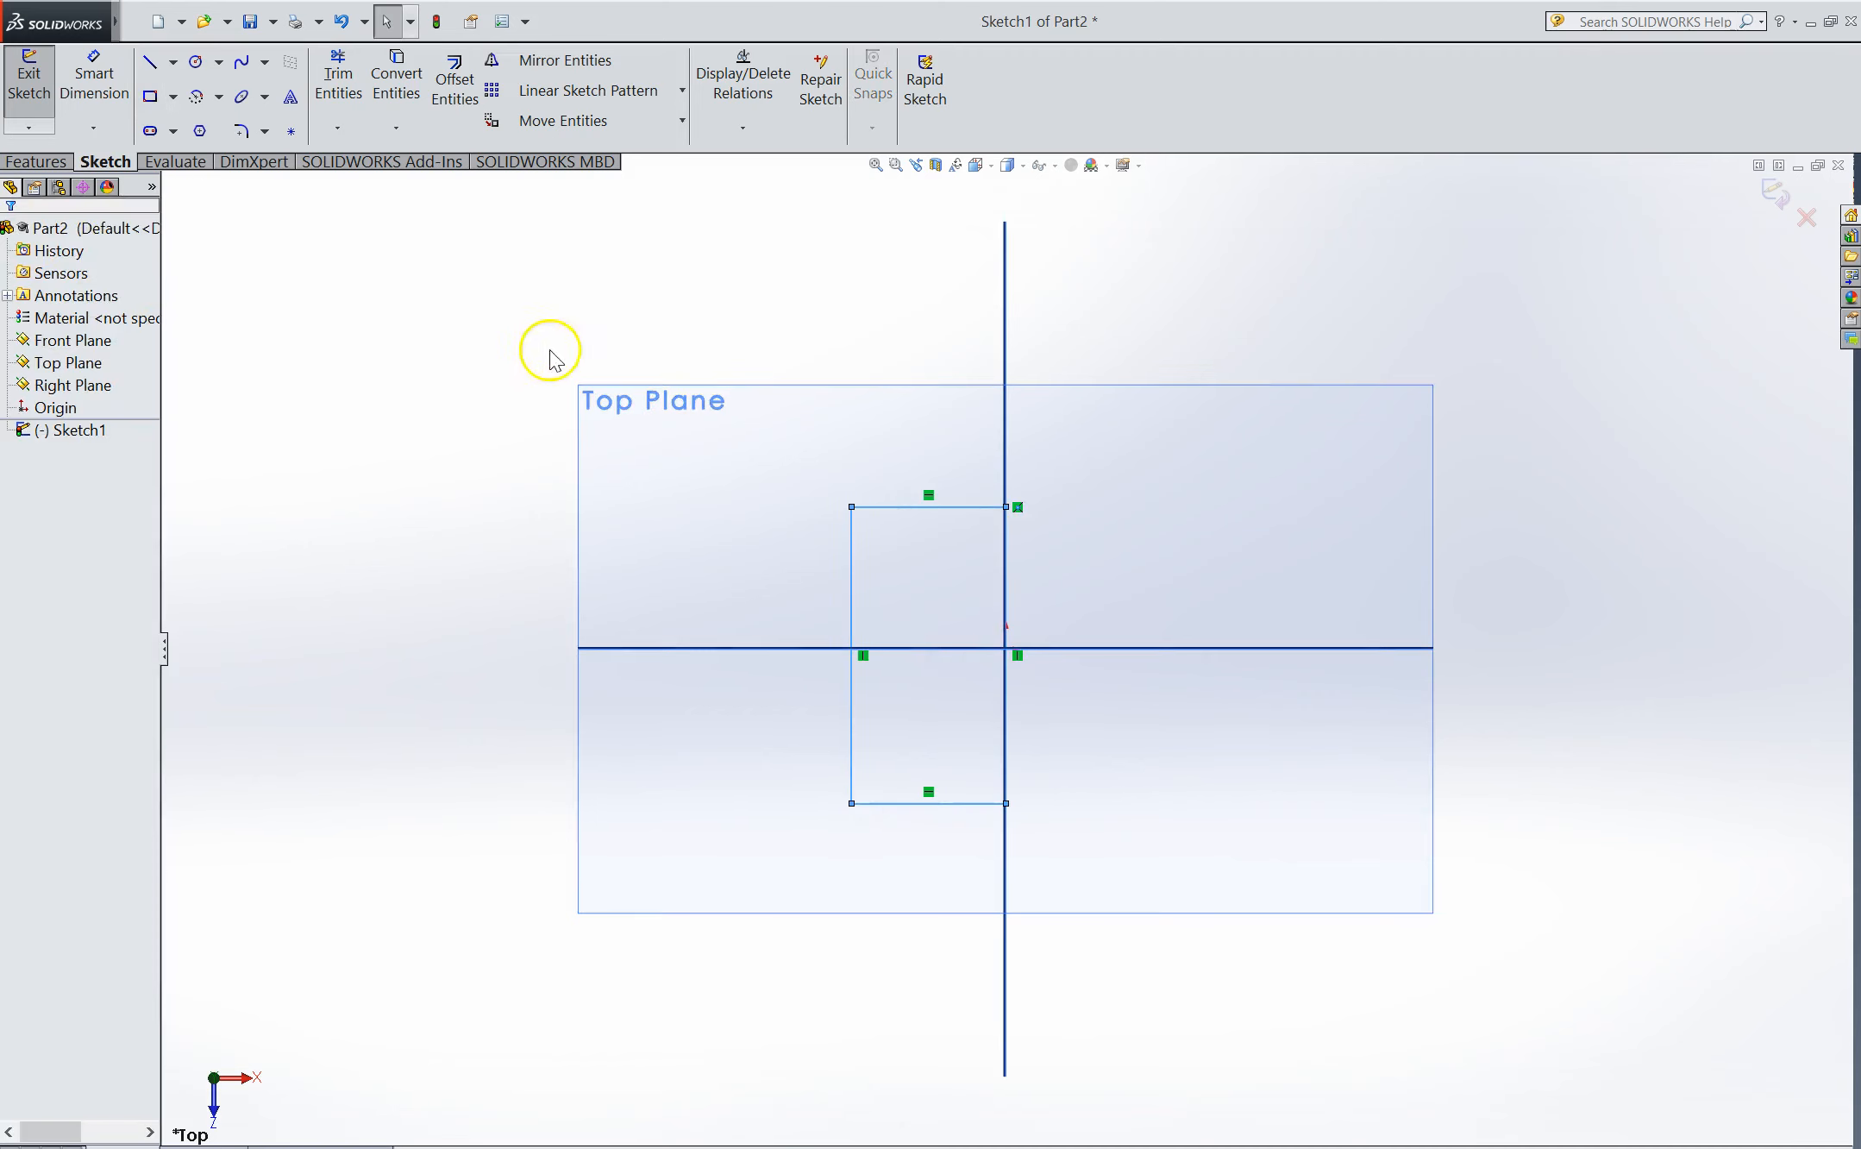
Draw a circle centred on the midpoint of the rectangle's left side, smaller than the rectangle's height
middle_drag(727, 378, 713, 252)
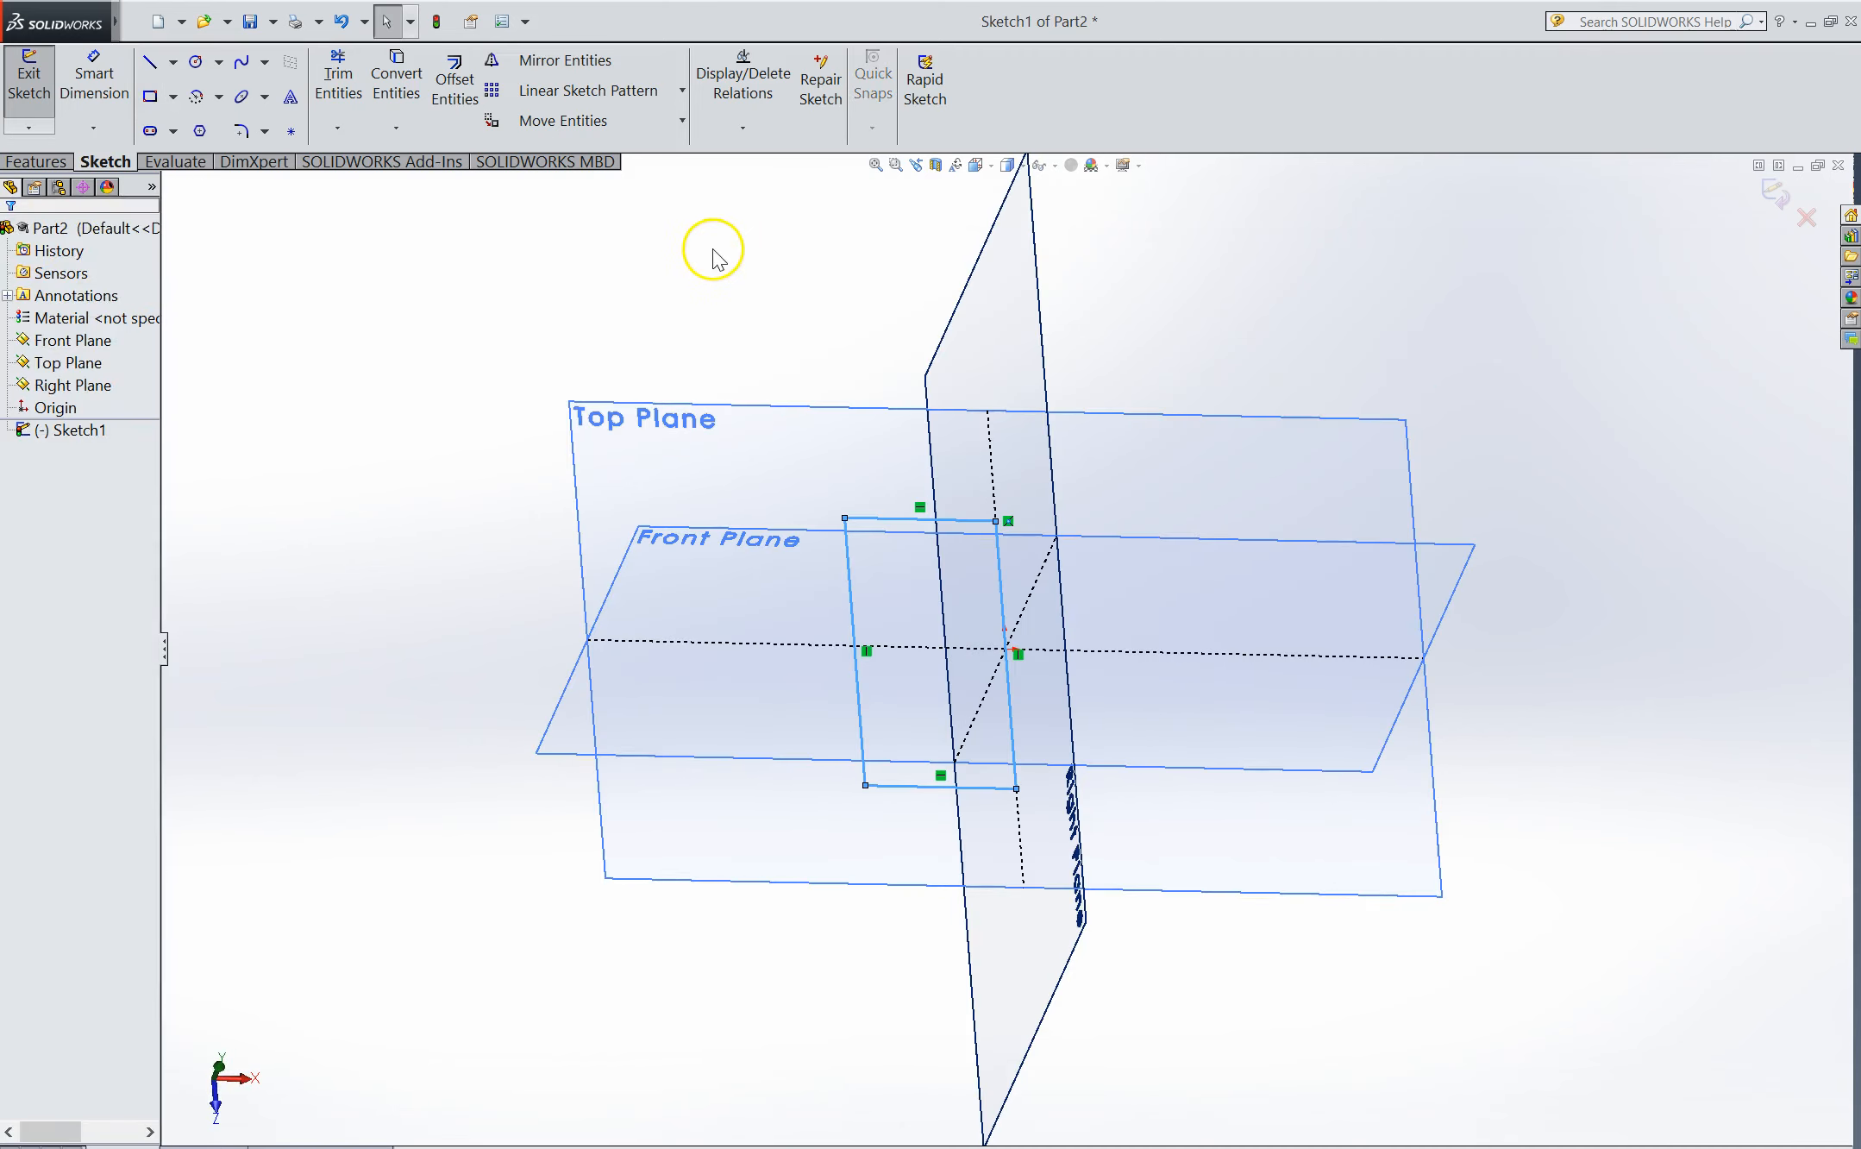
click(198, 62)
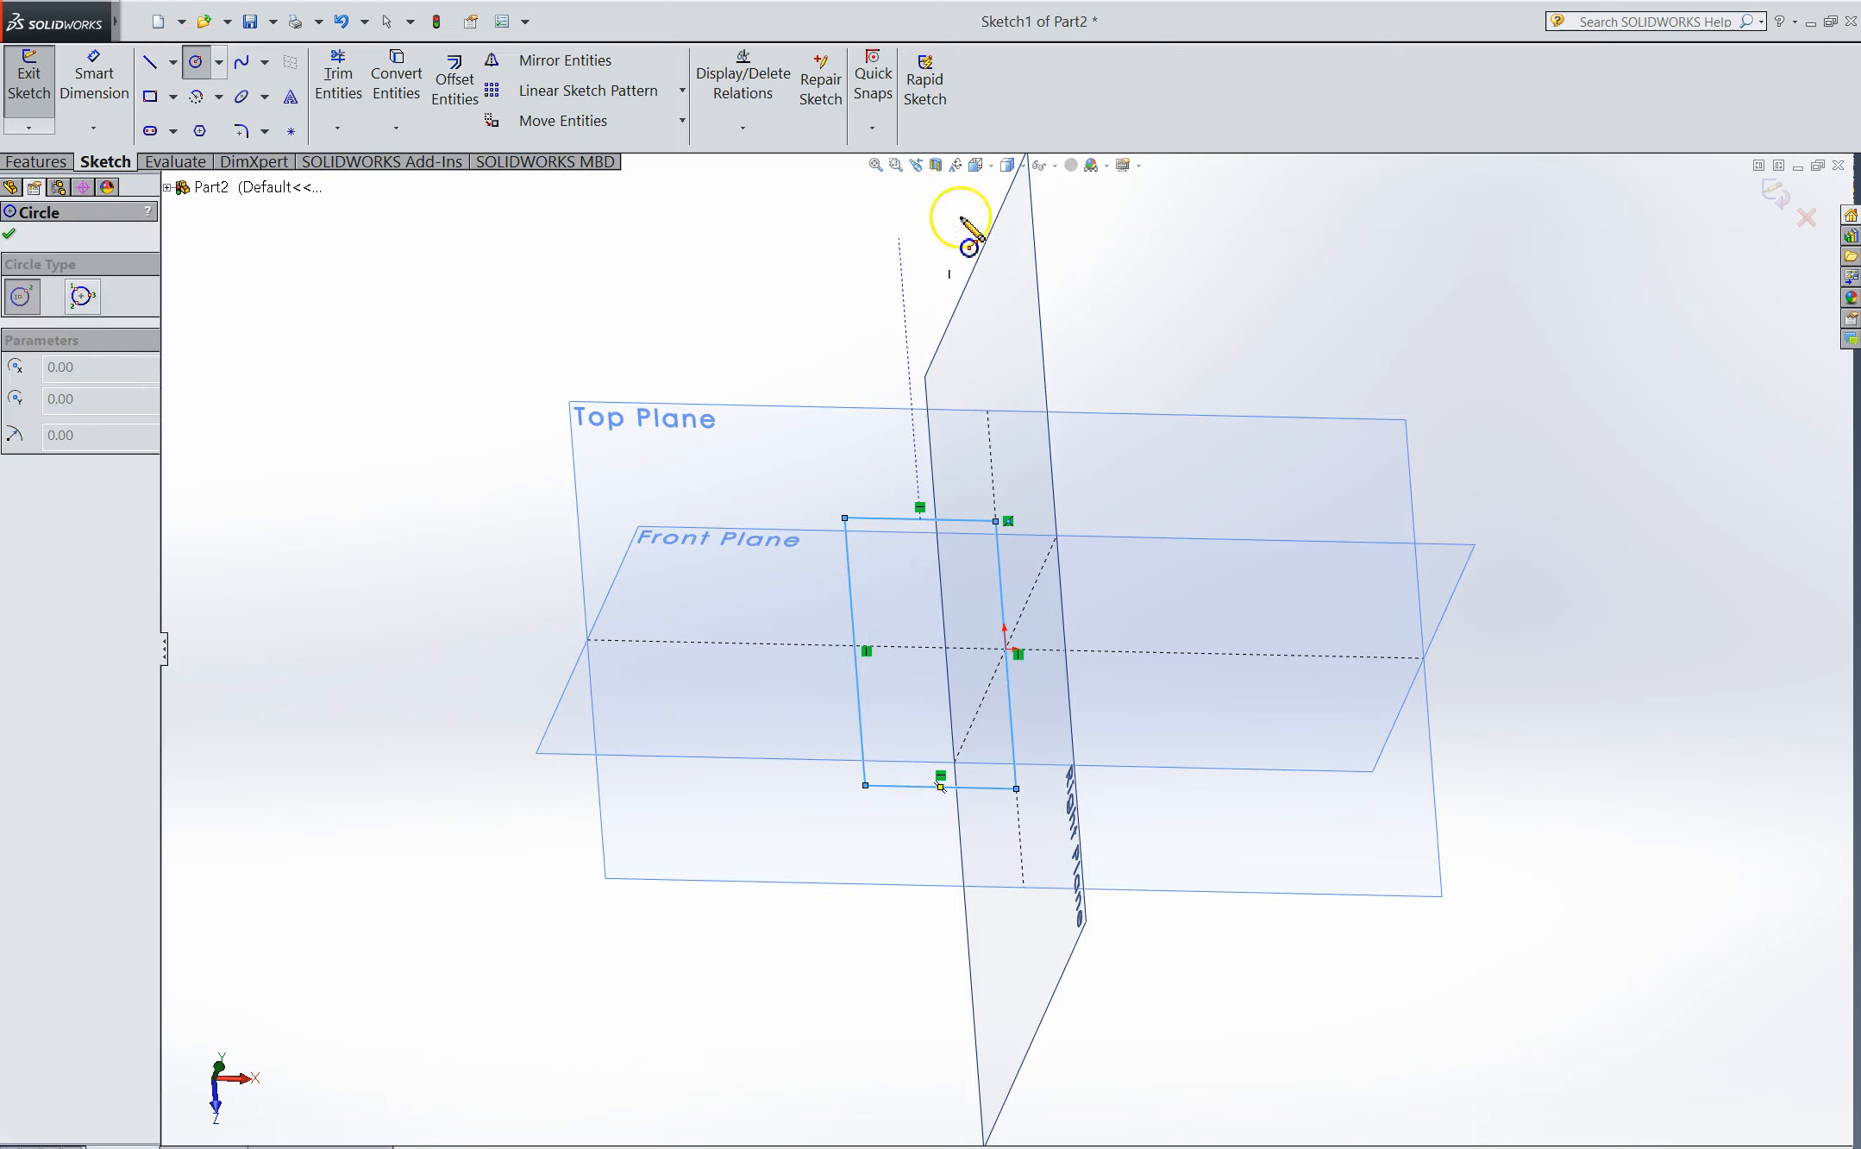
click(983, 170)
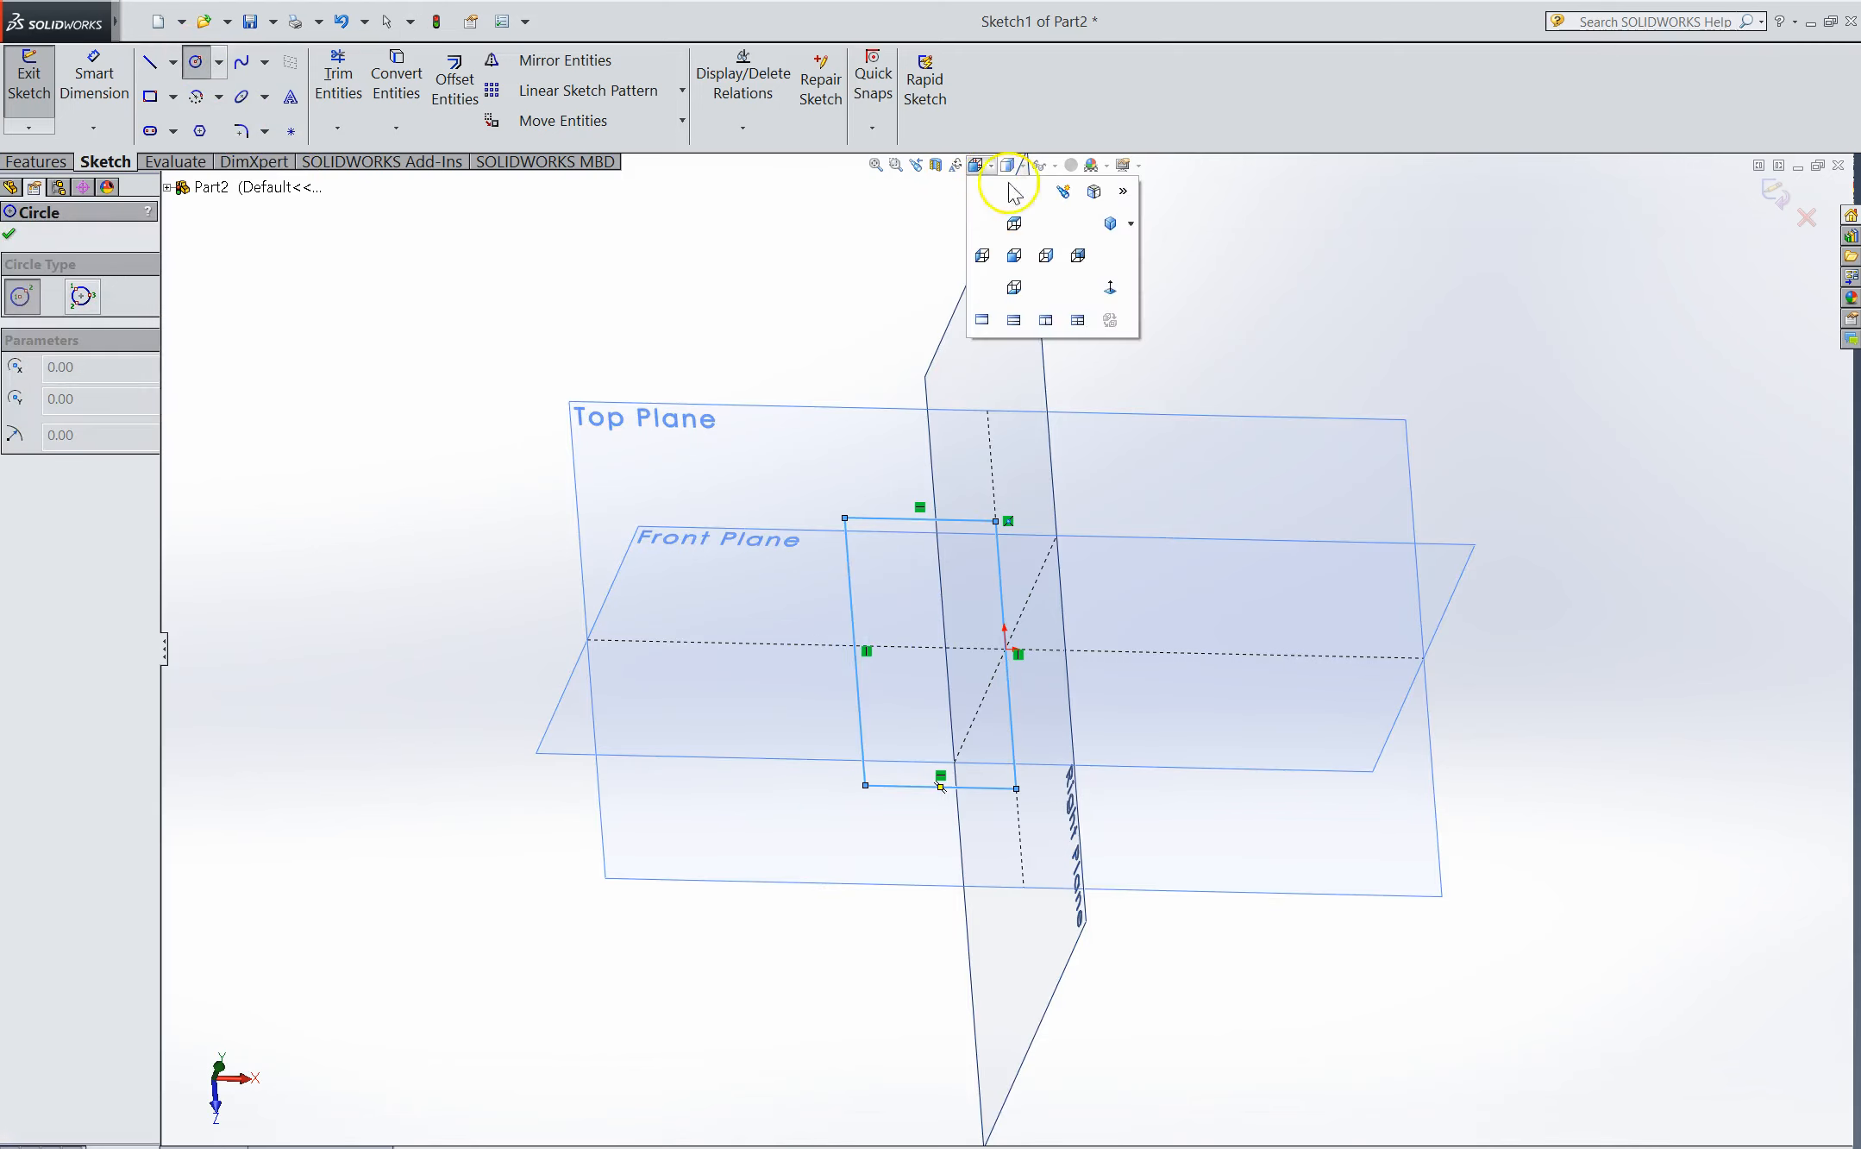
click(1113, 294)
mouse_move(851, 650)
mouse_down()
mouse_move(821, 654)
mouse_move(769, 594)
mouse_up()
right_click(802, 332)
click(833, 349)
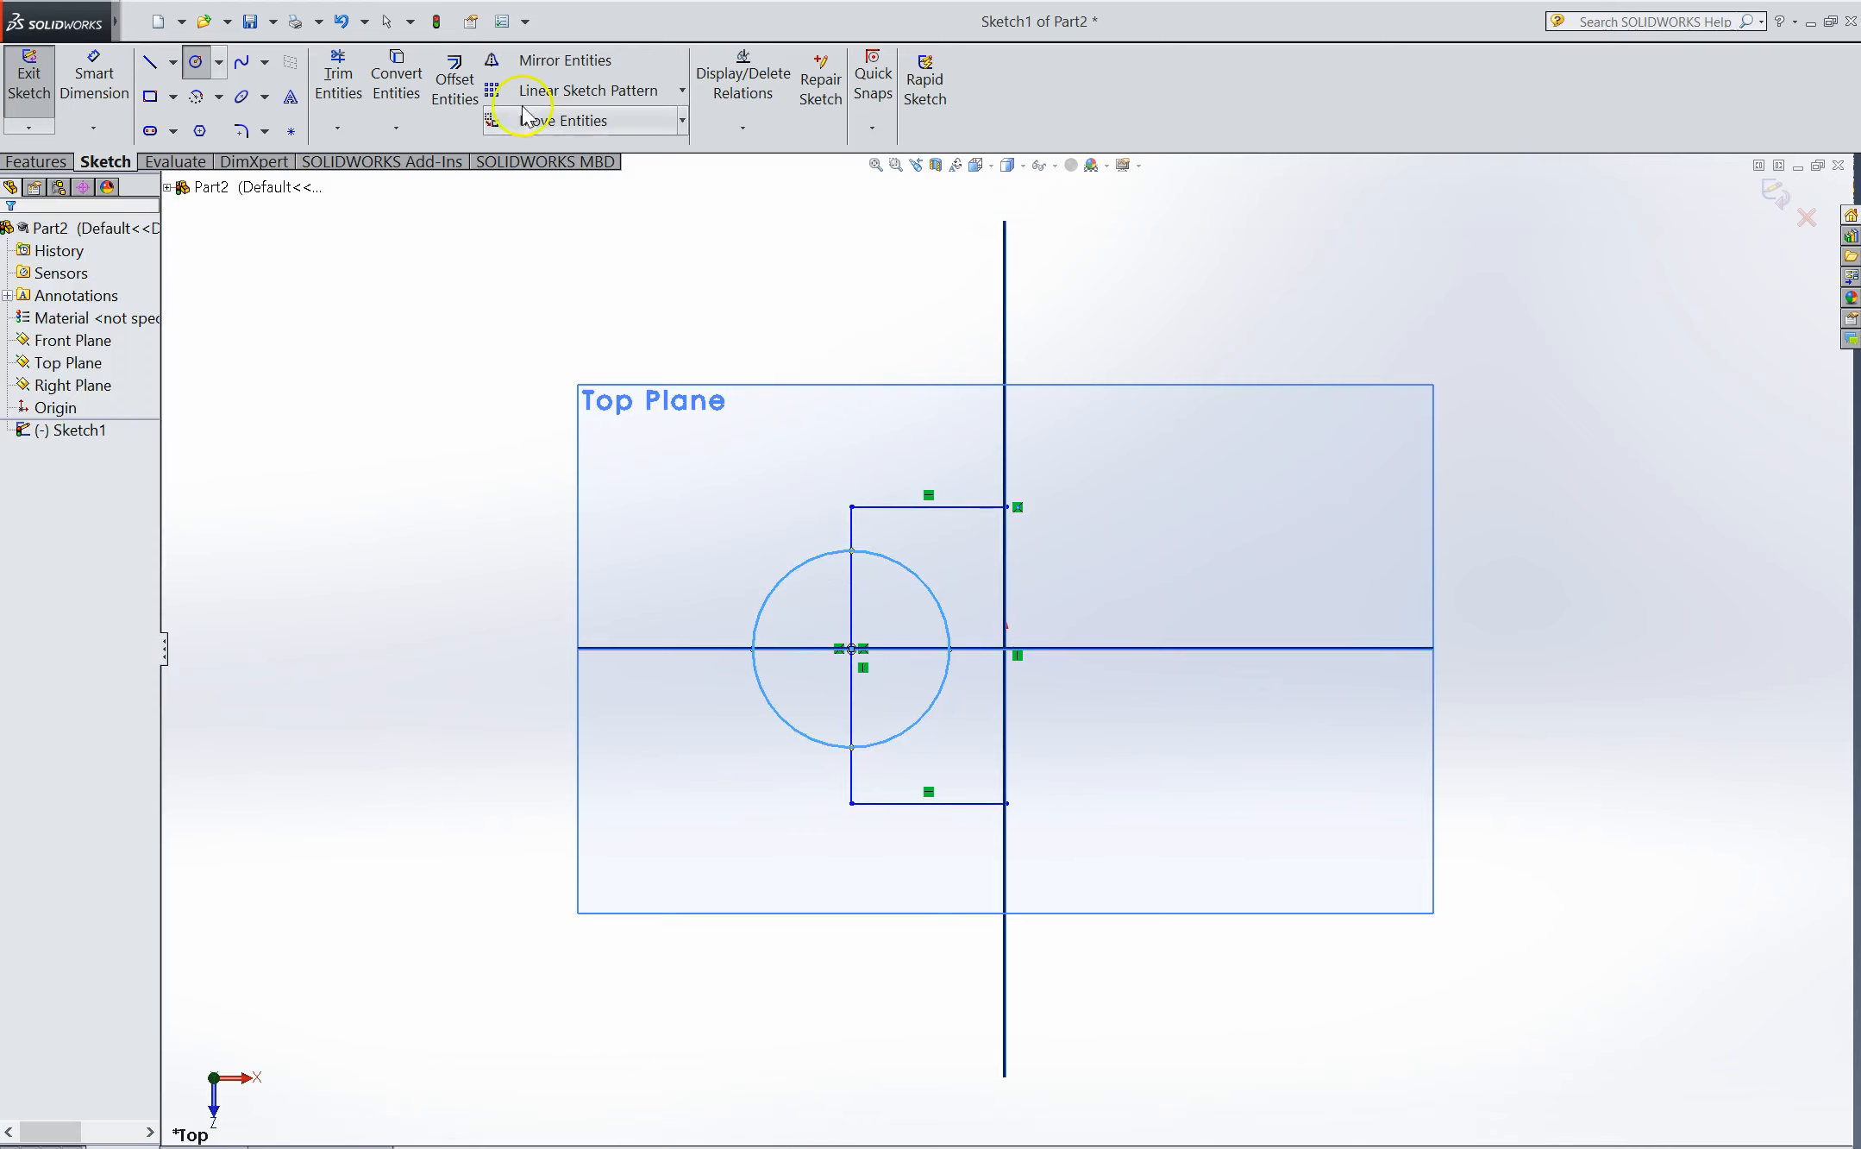
Trim the circle's outer half and the rectangle side inside it to form a semicircular notch, and close the sketch
click(345, 89)
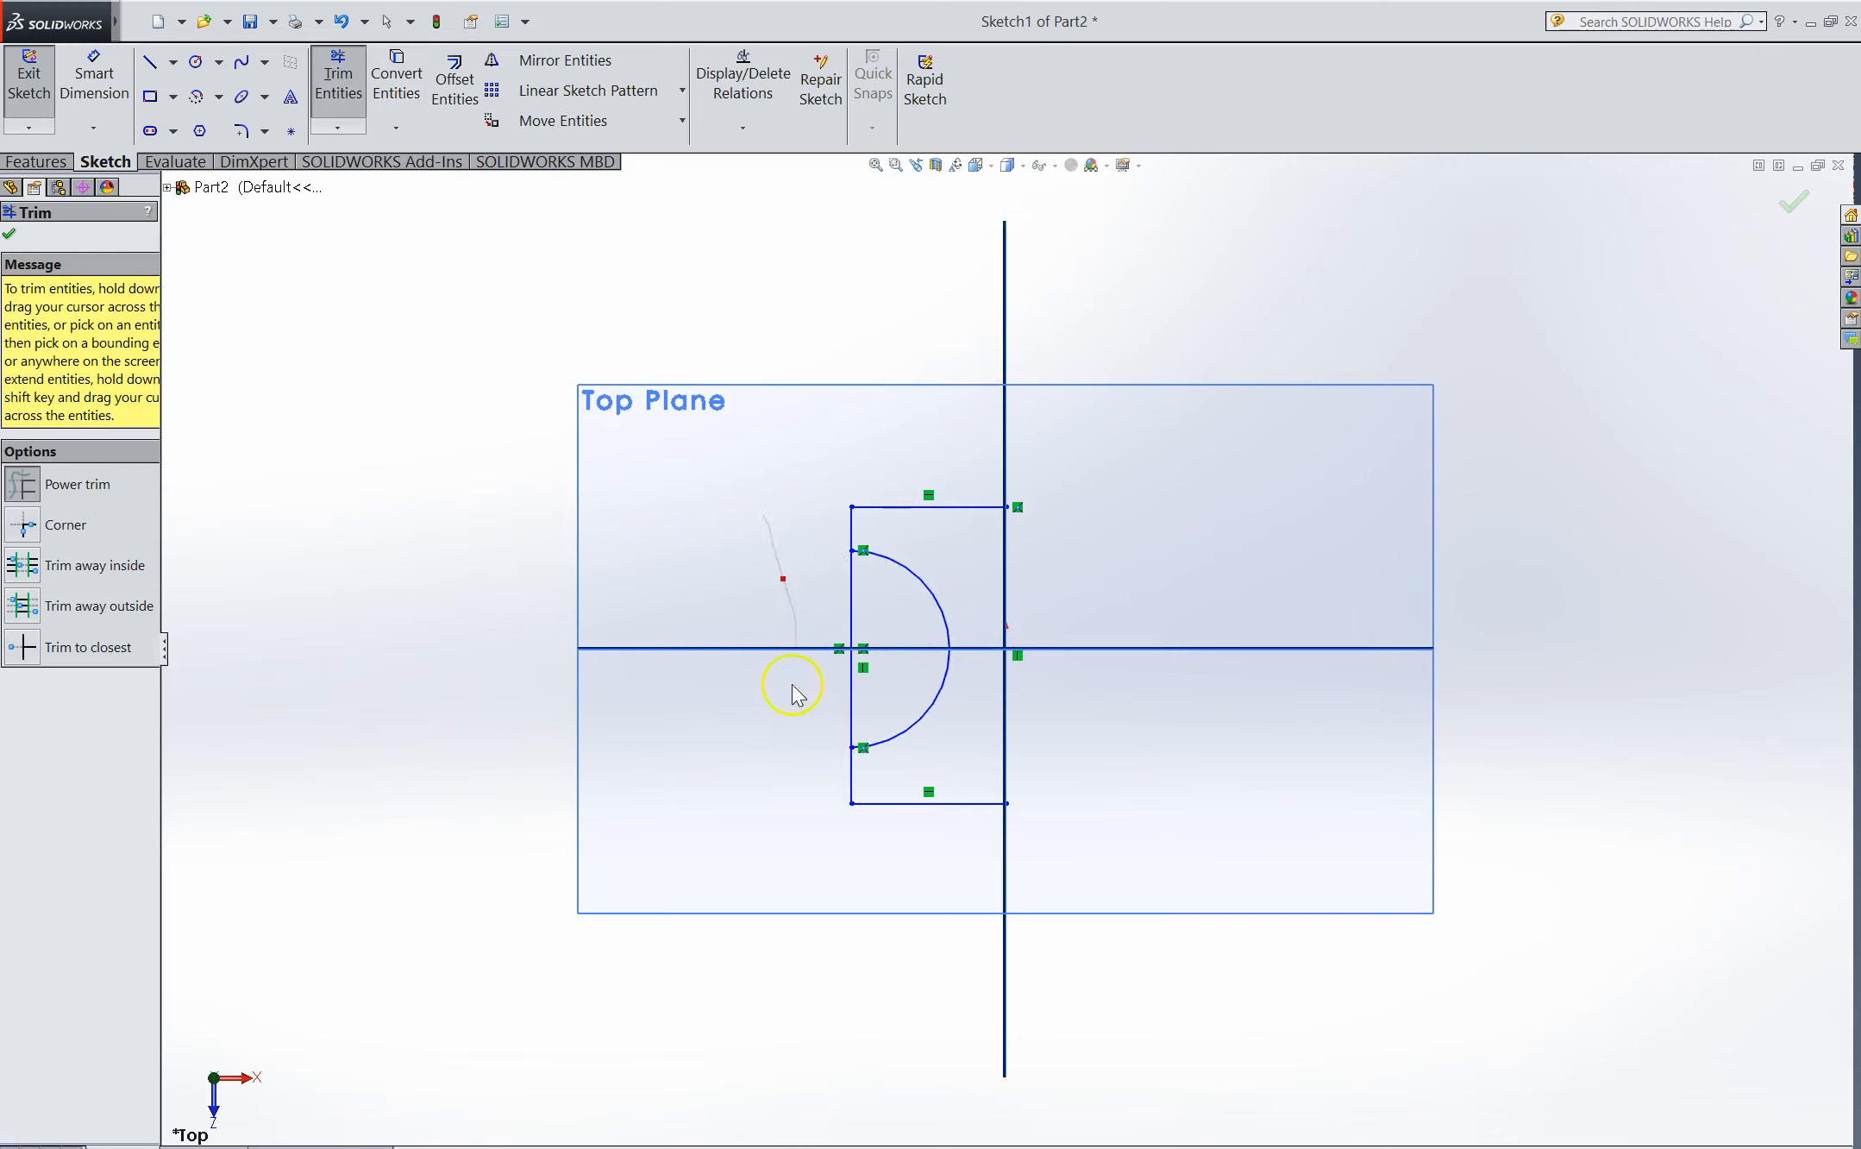
drag(854, 705, 846, 619)
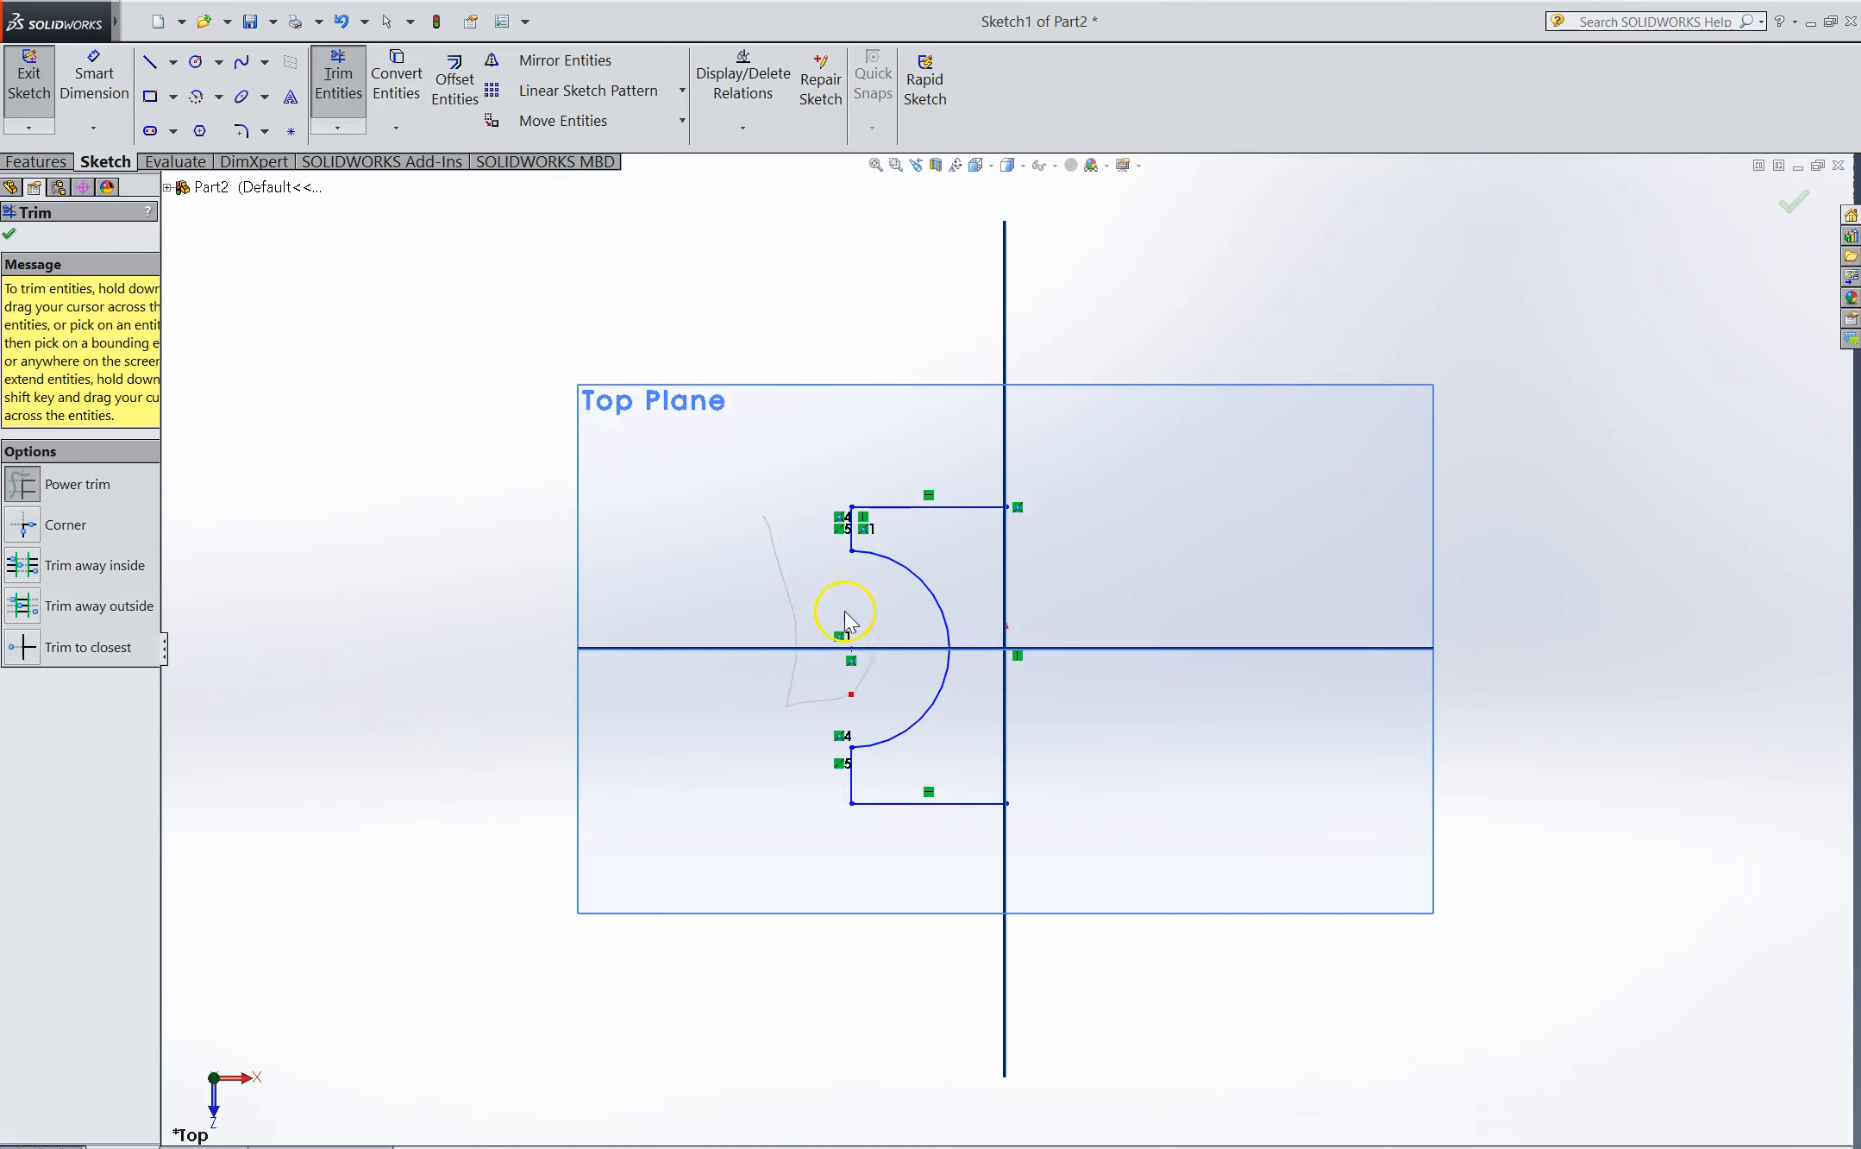
click(10, 234)
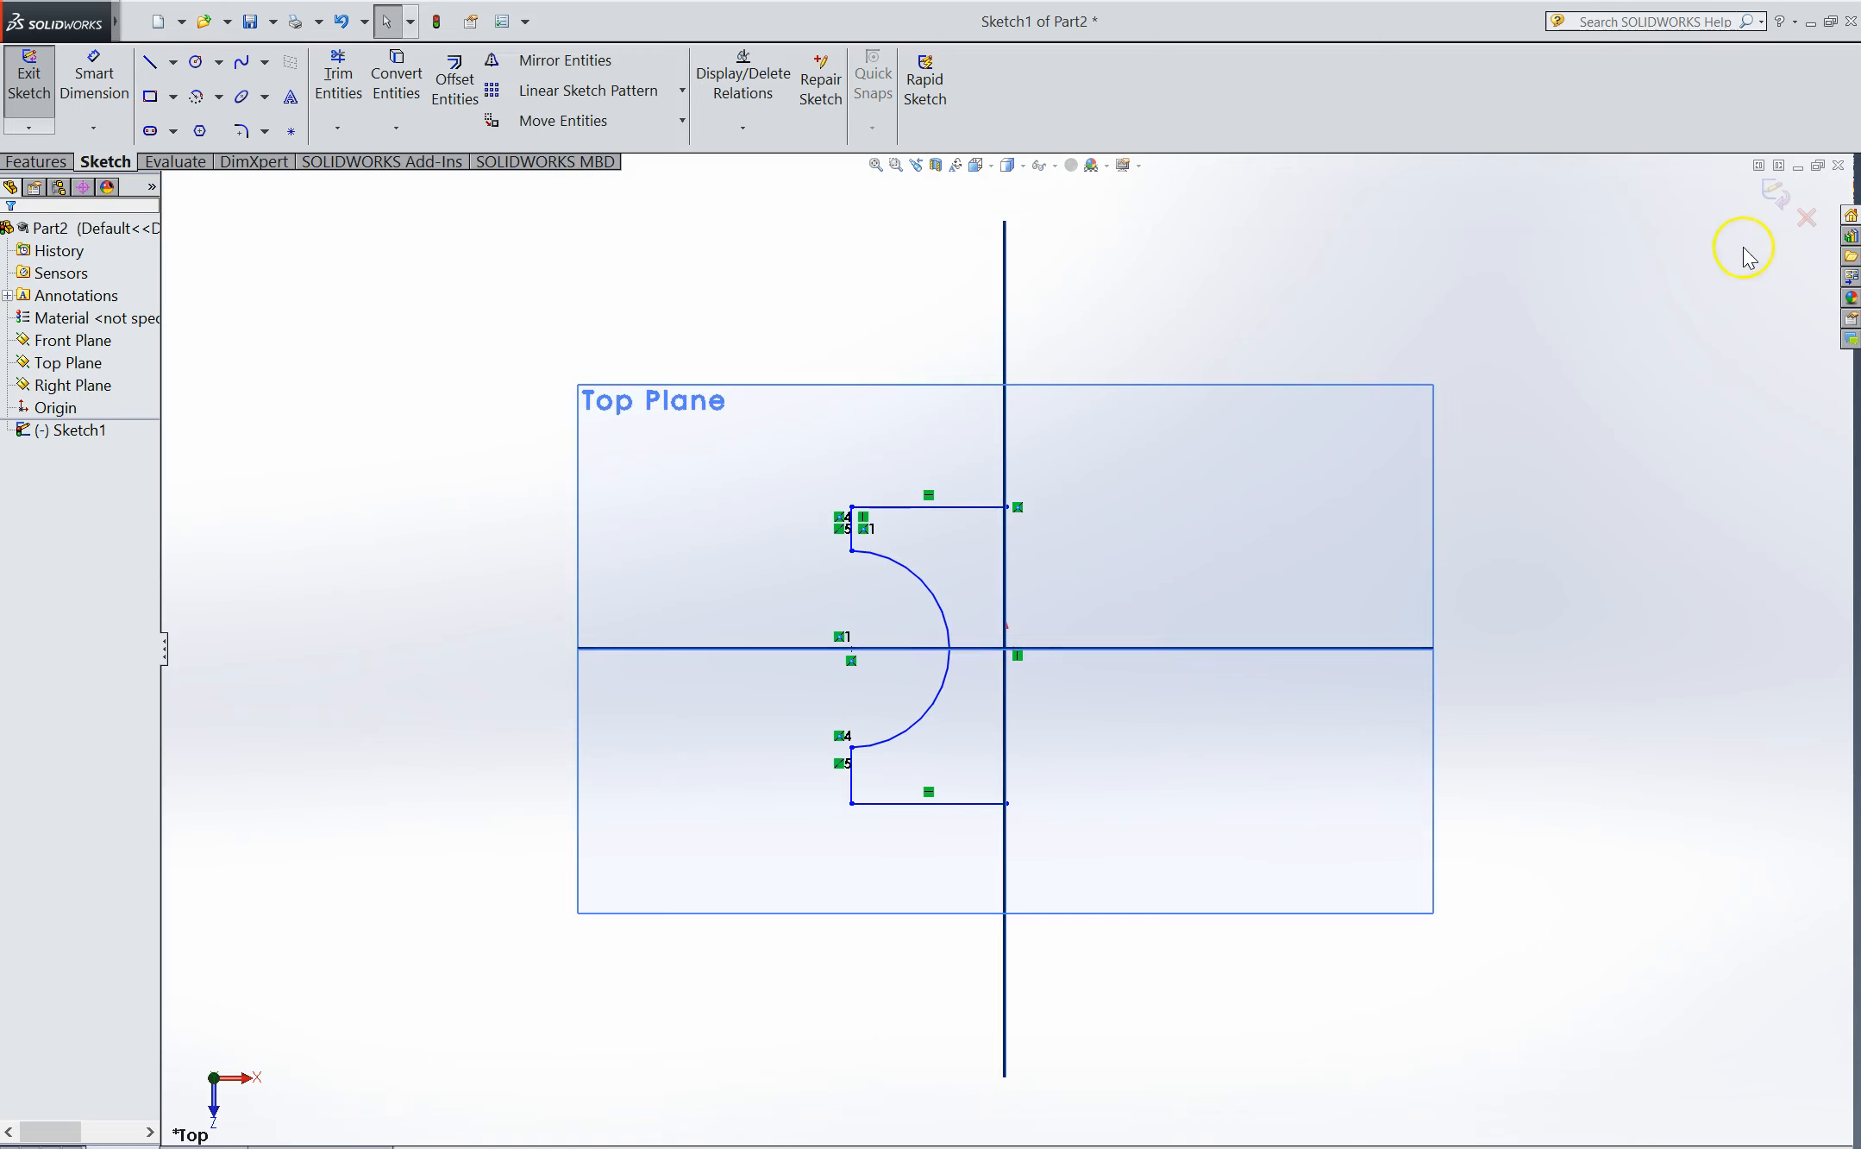
click(1770, 197)
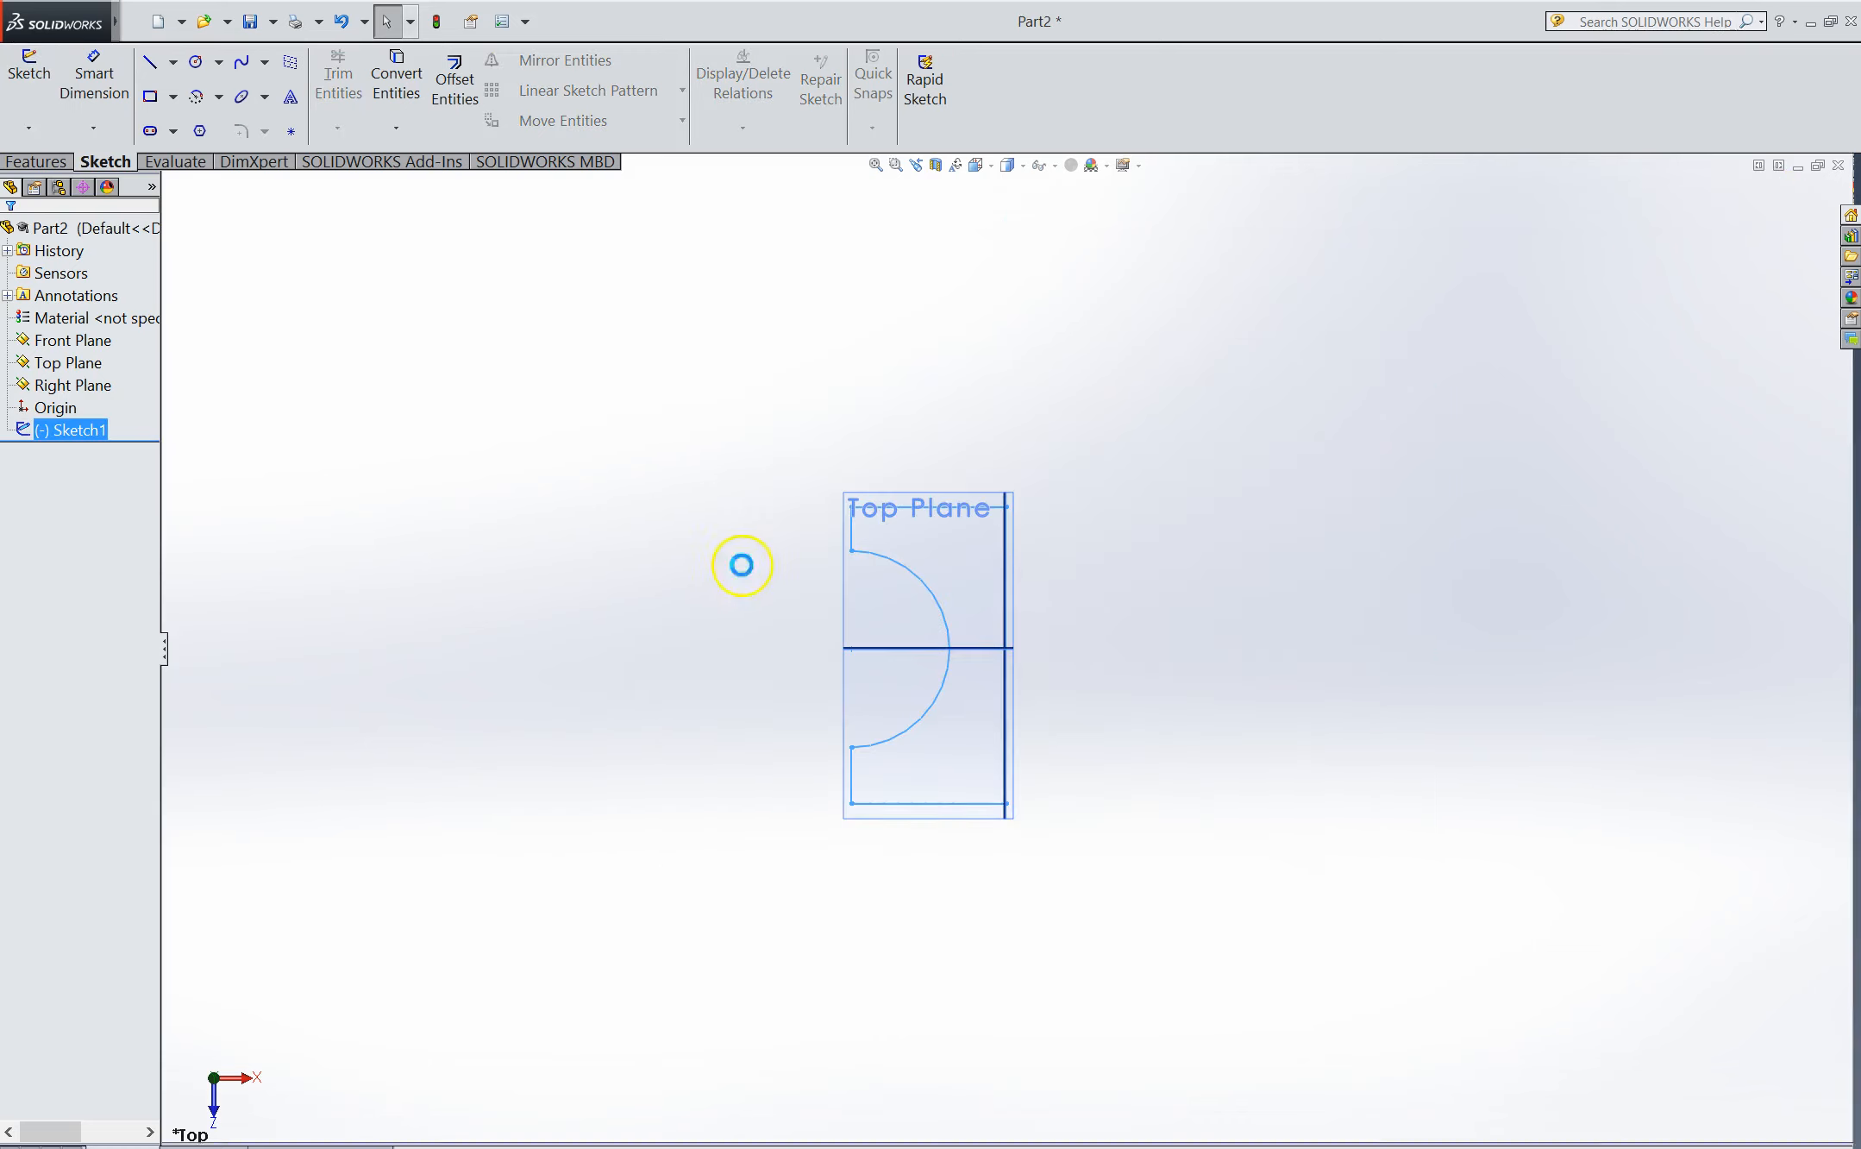
Extrude the notched profile as a 50 mm blind boss
click(39, 162)
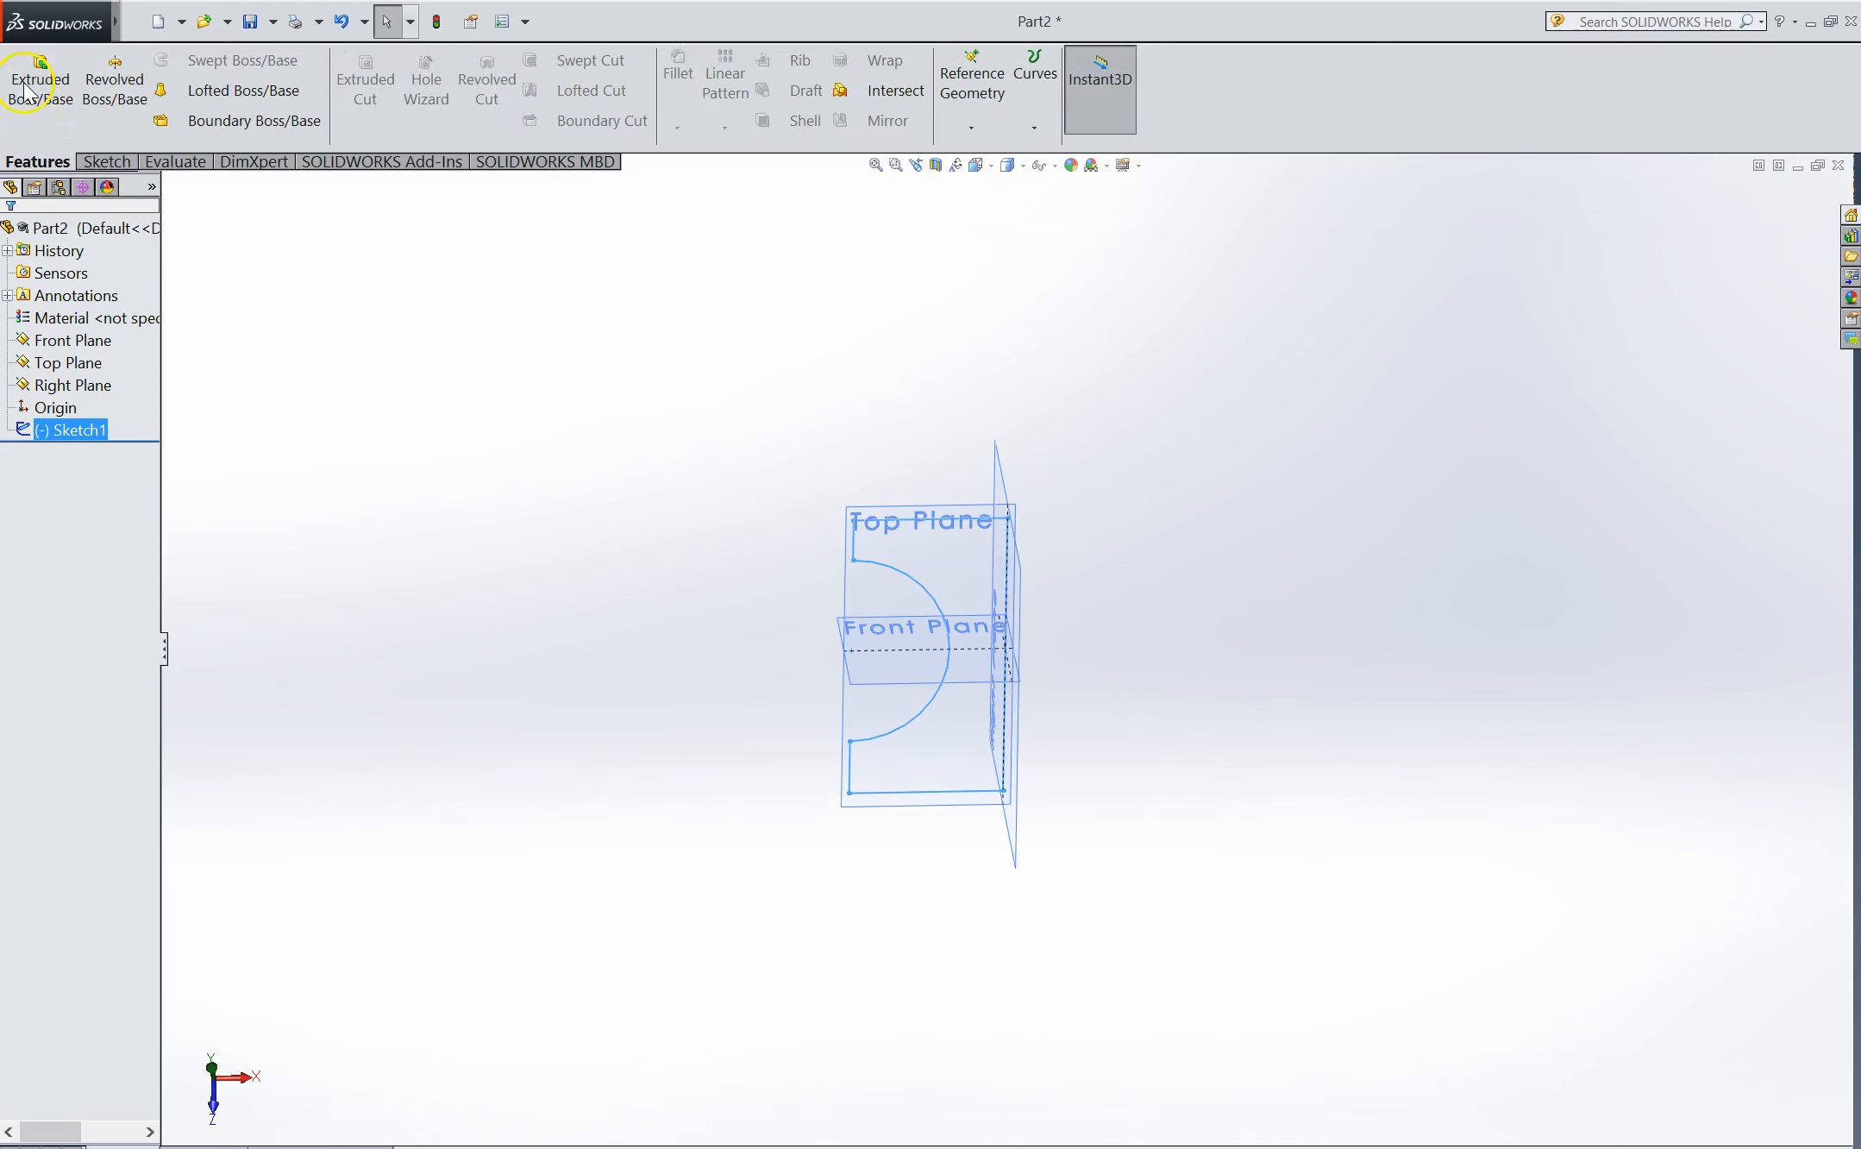
click(41, 80)
text(50)
key(Return)
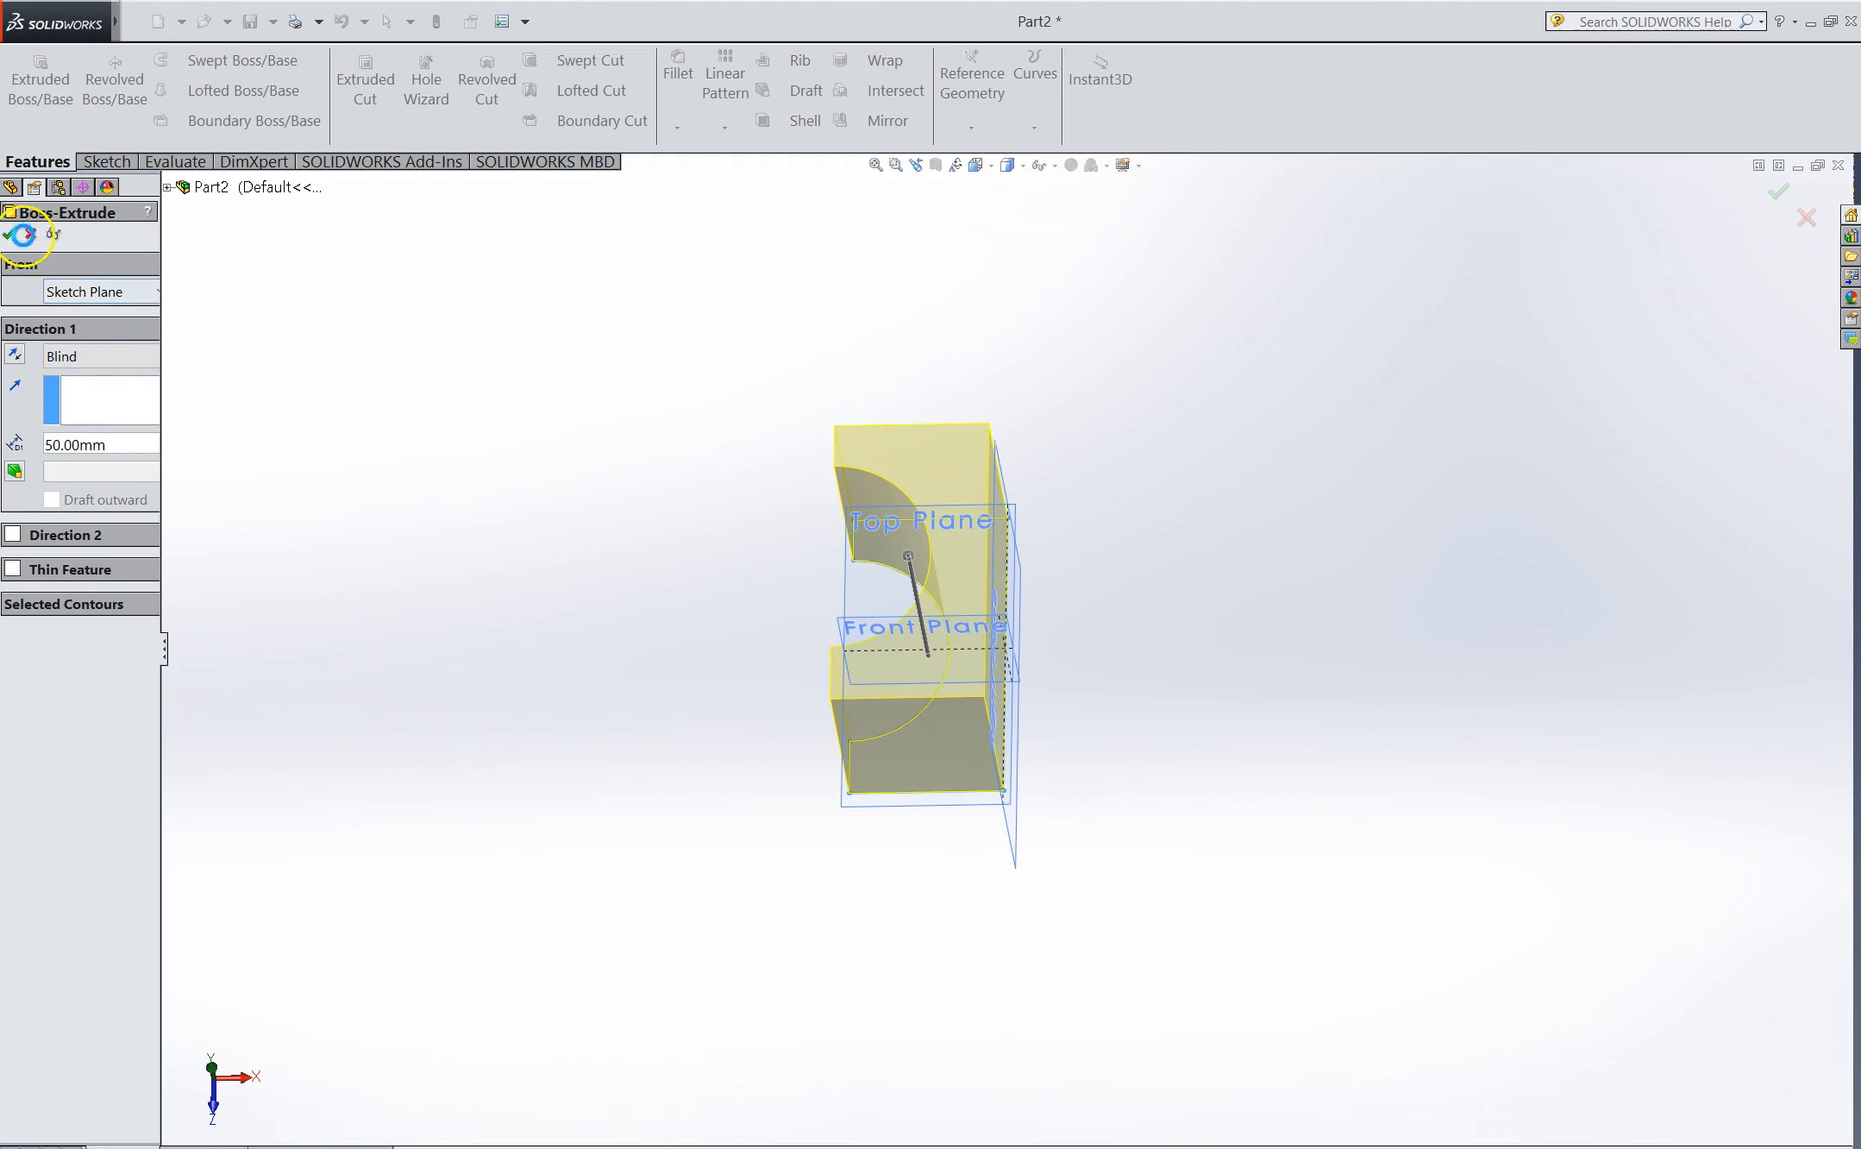
click(23, 234)
middle_drag(561, 615, 657, 507)
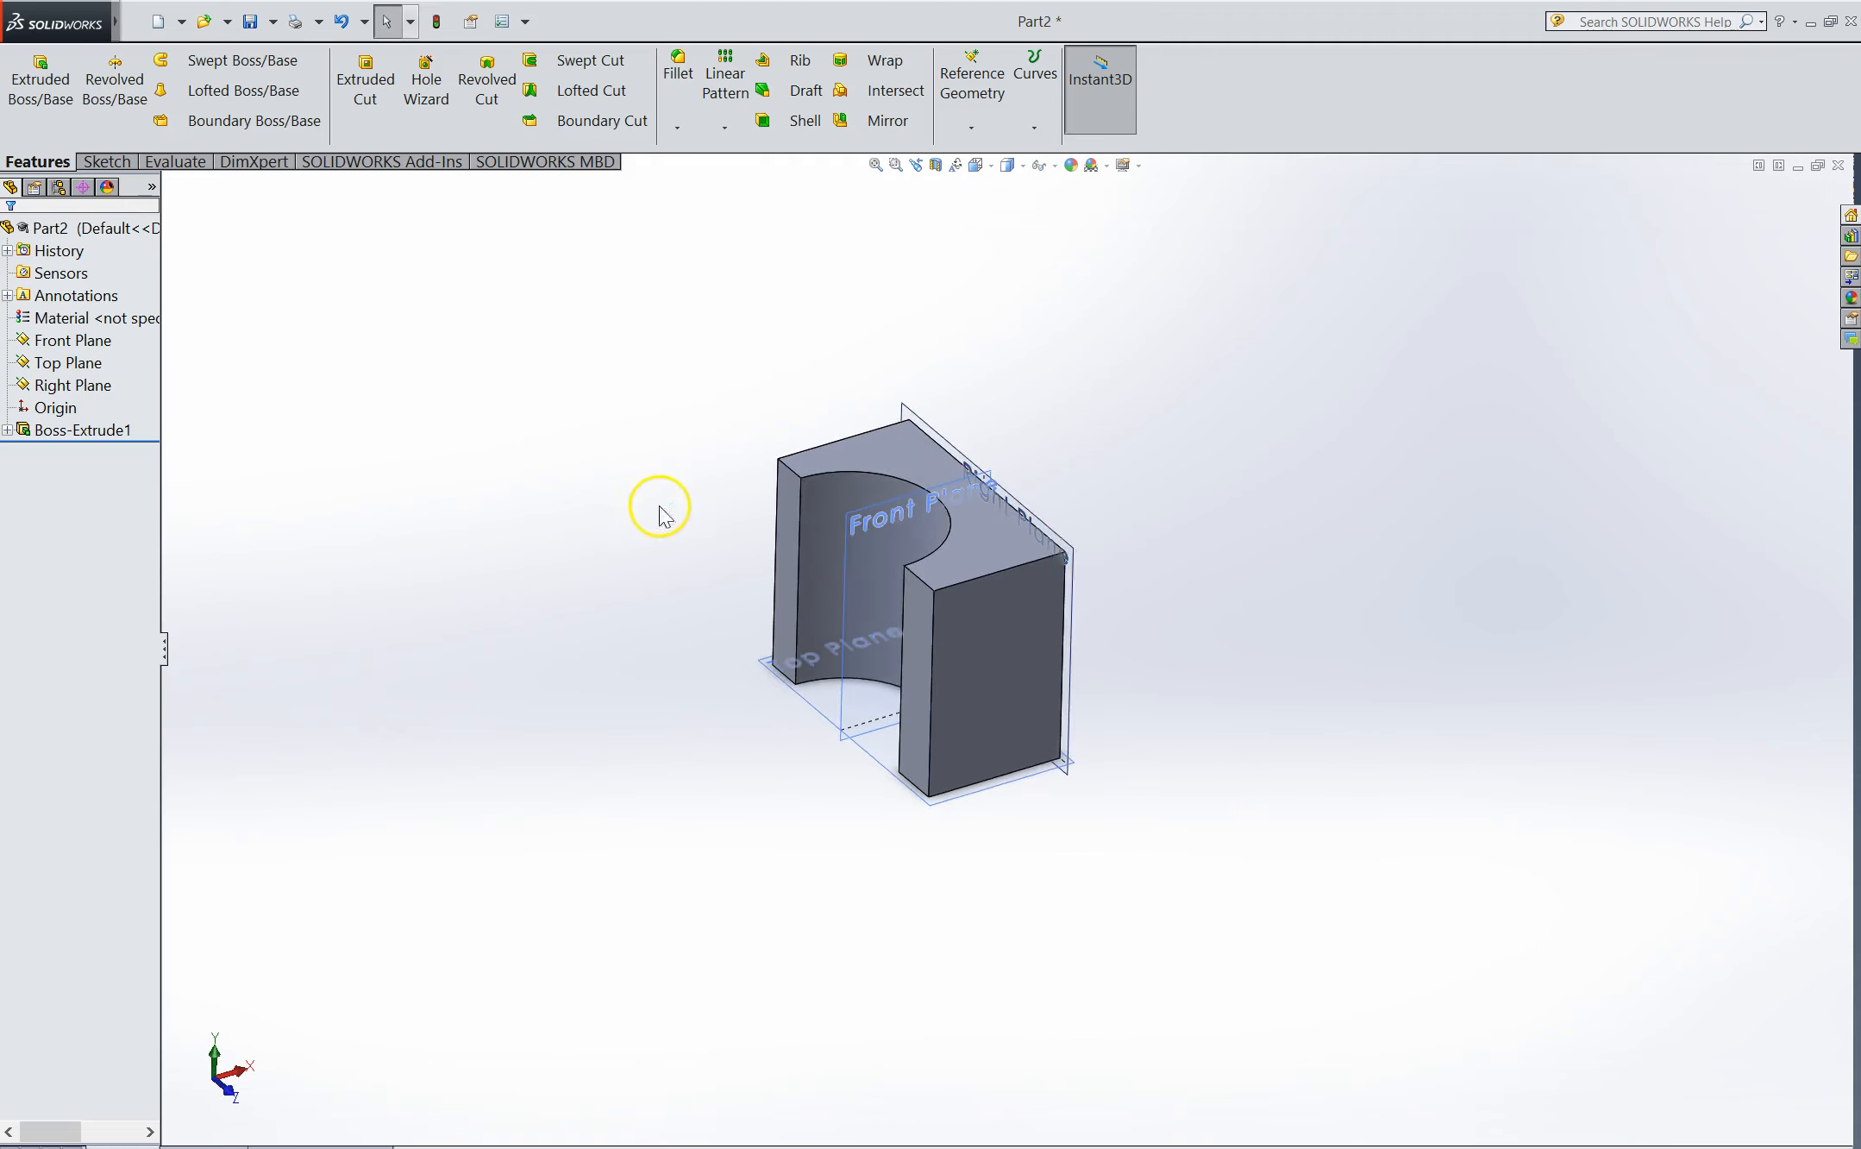
Sketch a circle of about 7.4 mm radius near the middle of the block's front end face and close the sketch
click(1006, 694)
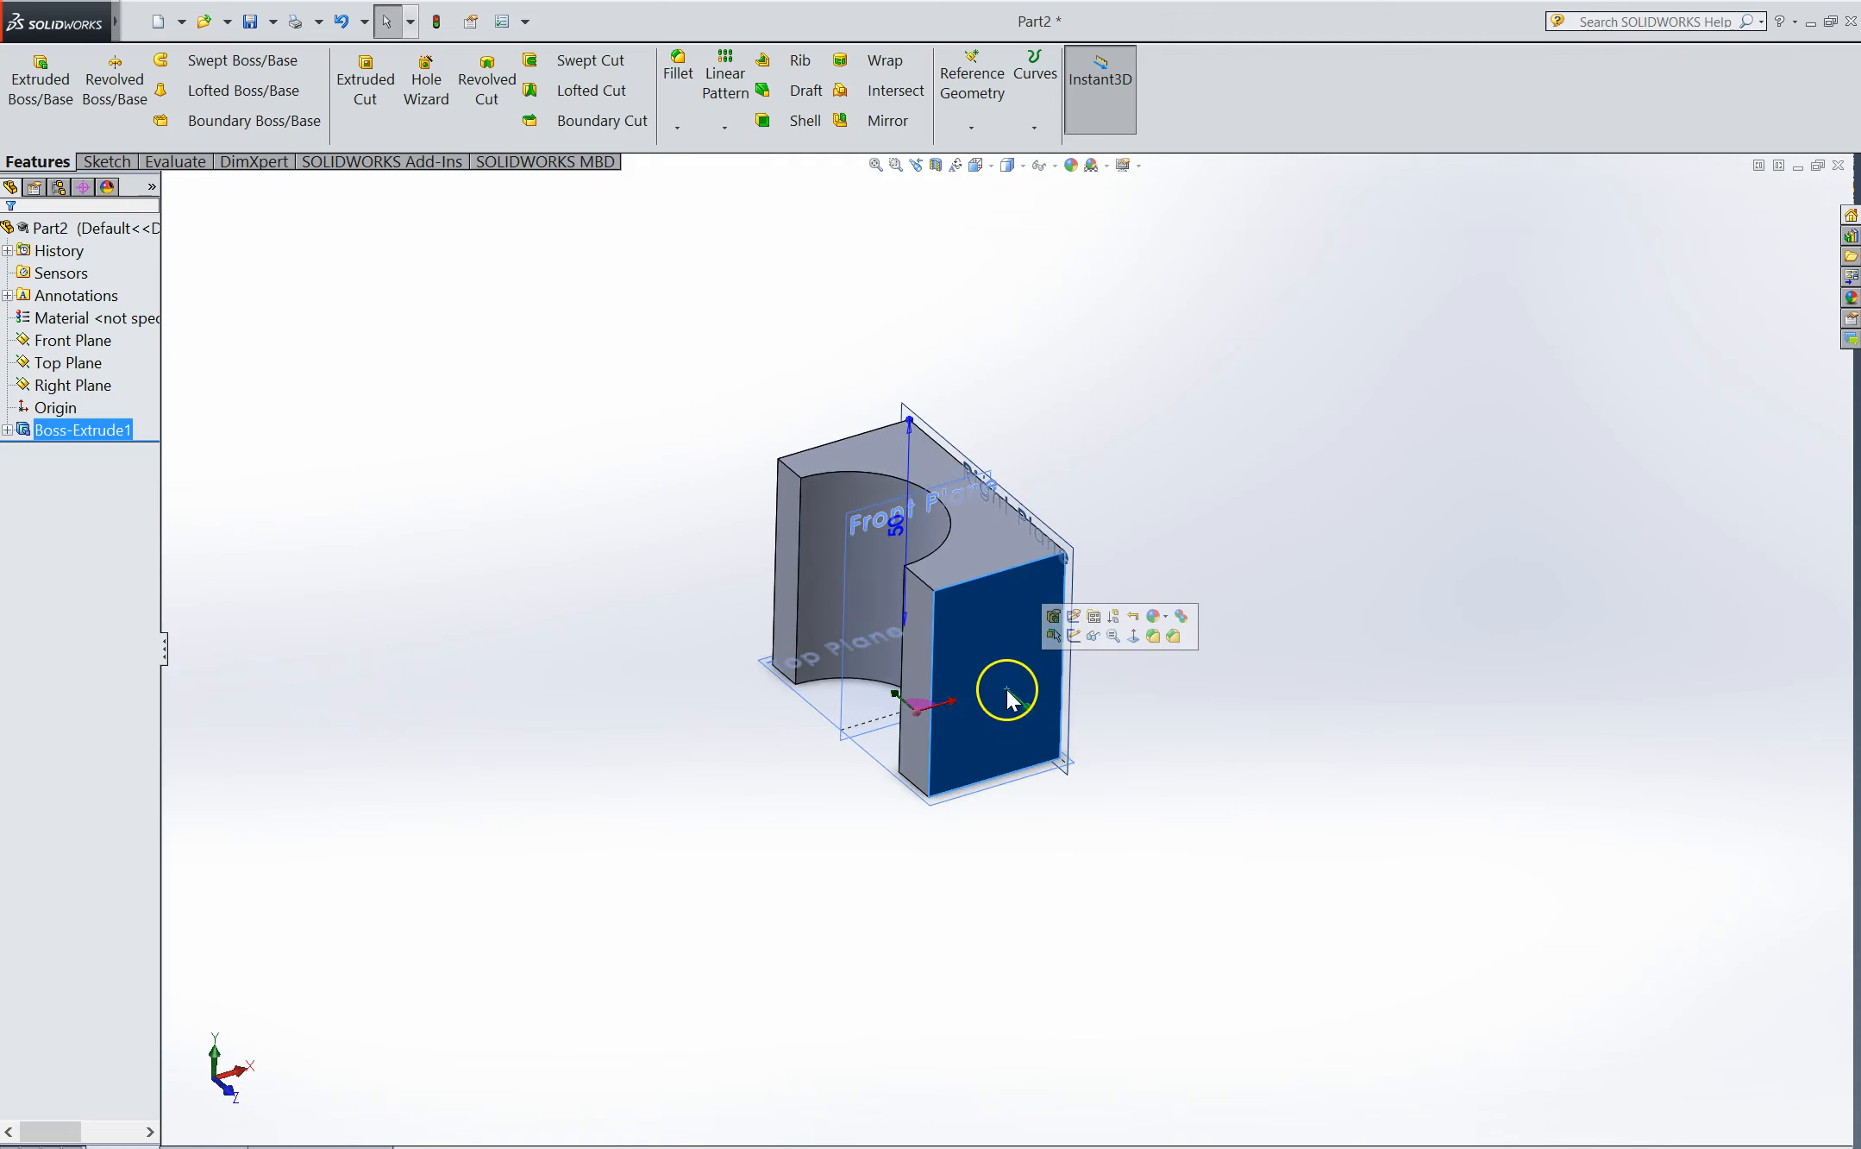
click(110, 162)
click(199, 68)
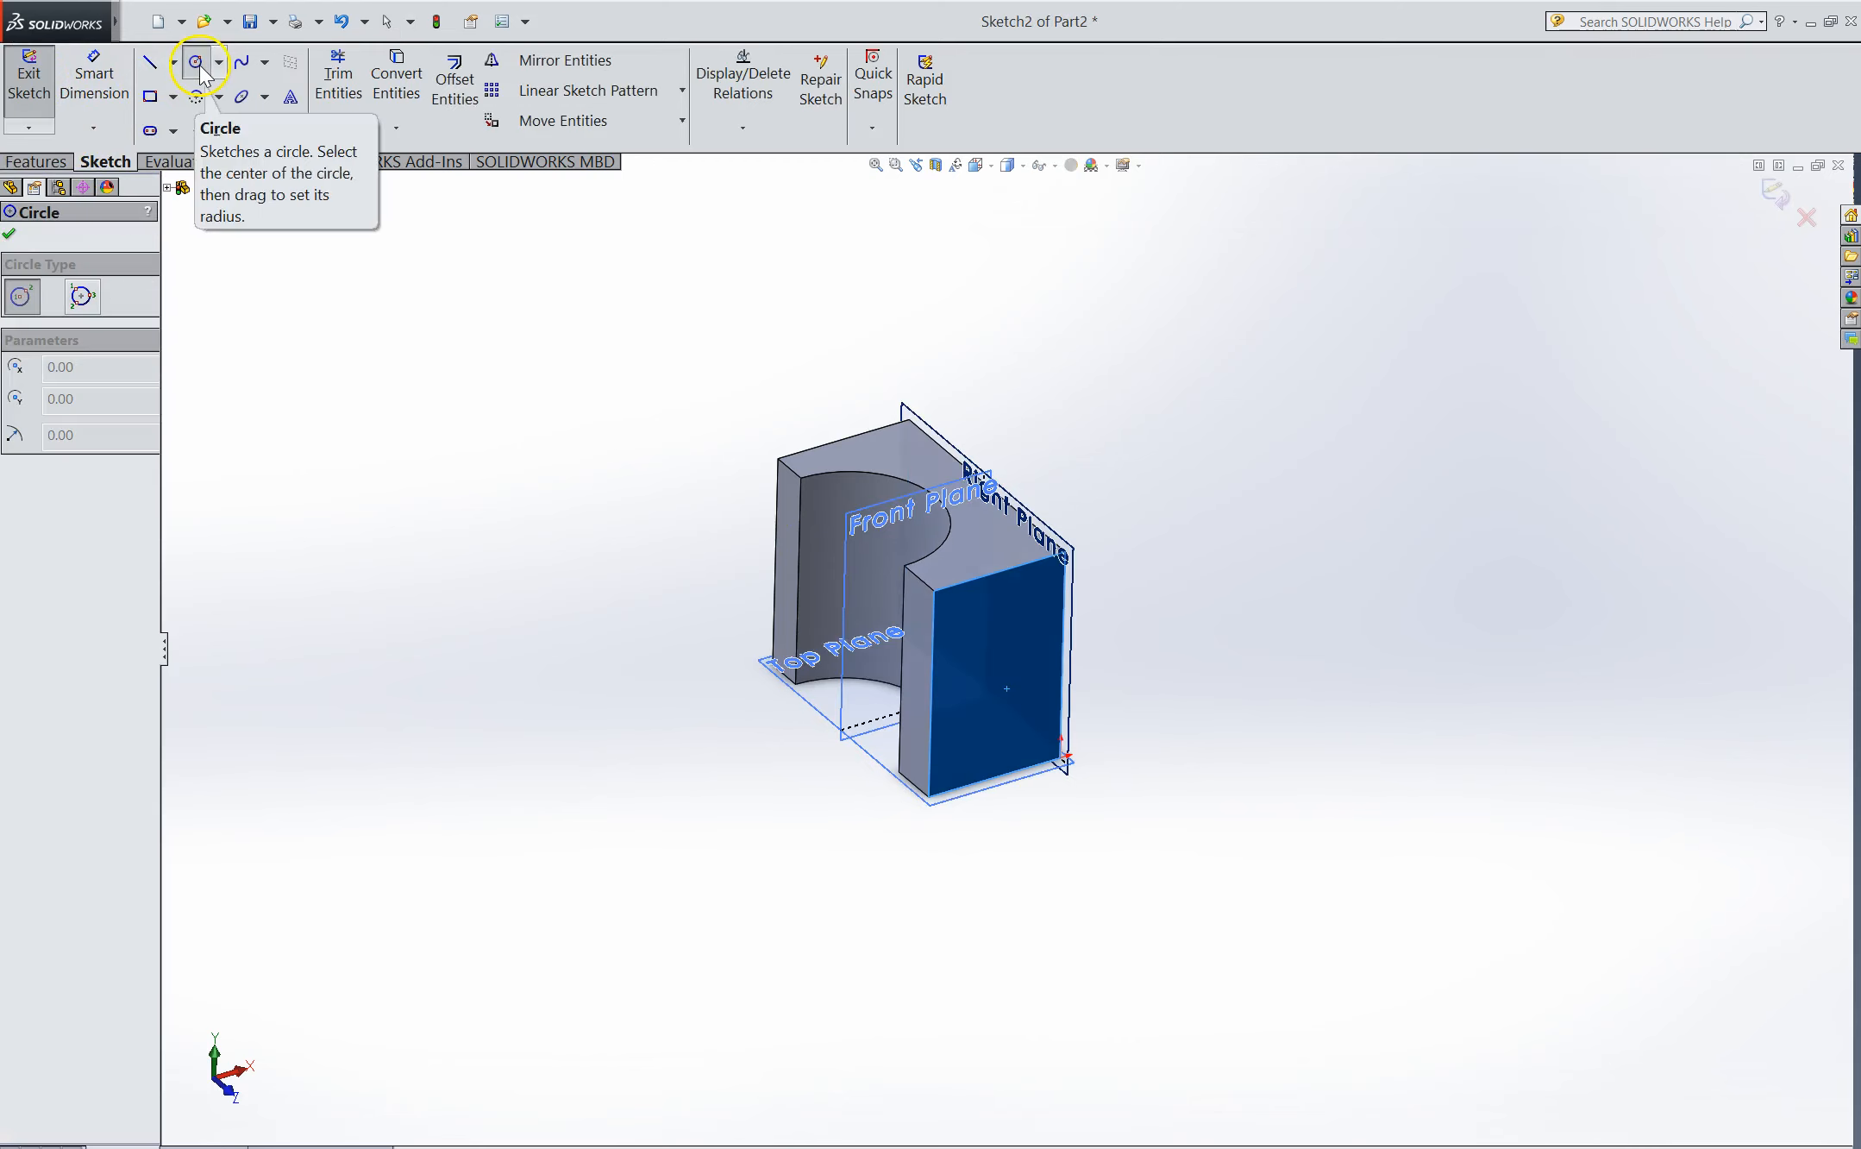
click(979, 167)
click(1076, 282)
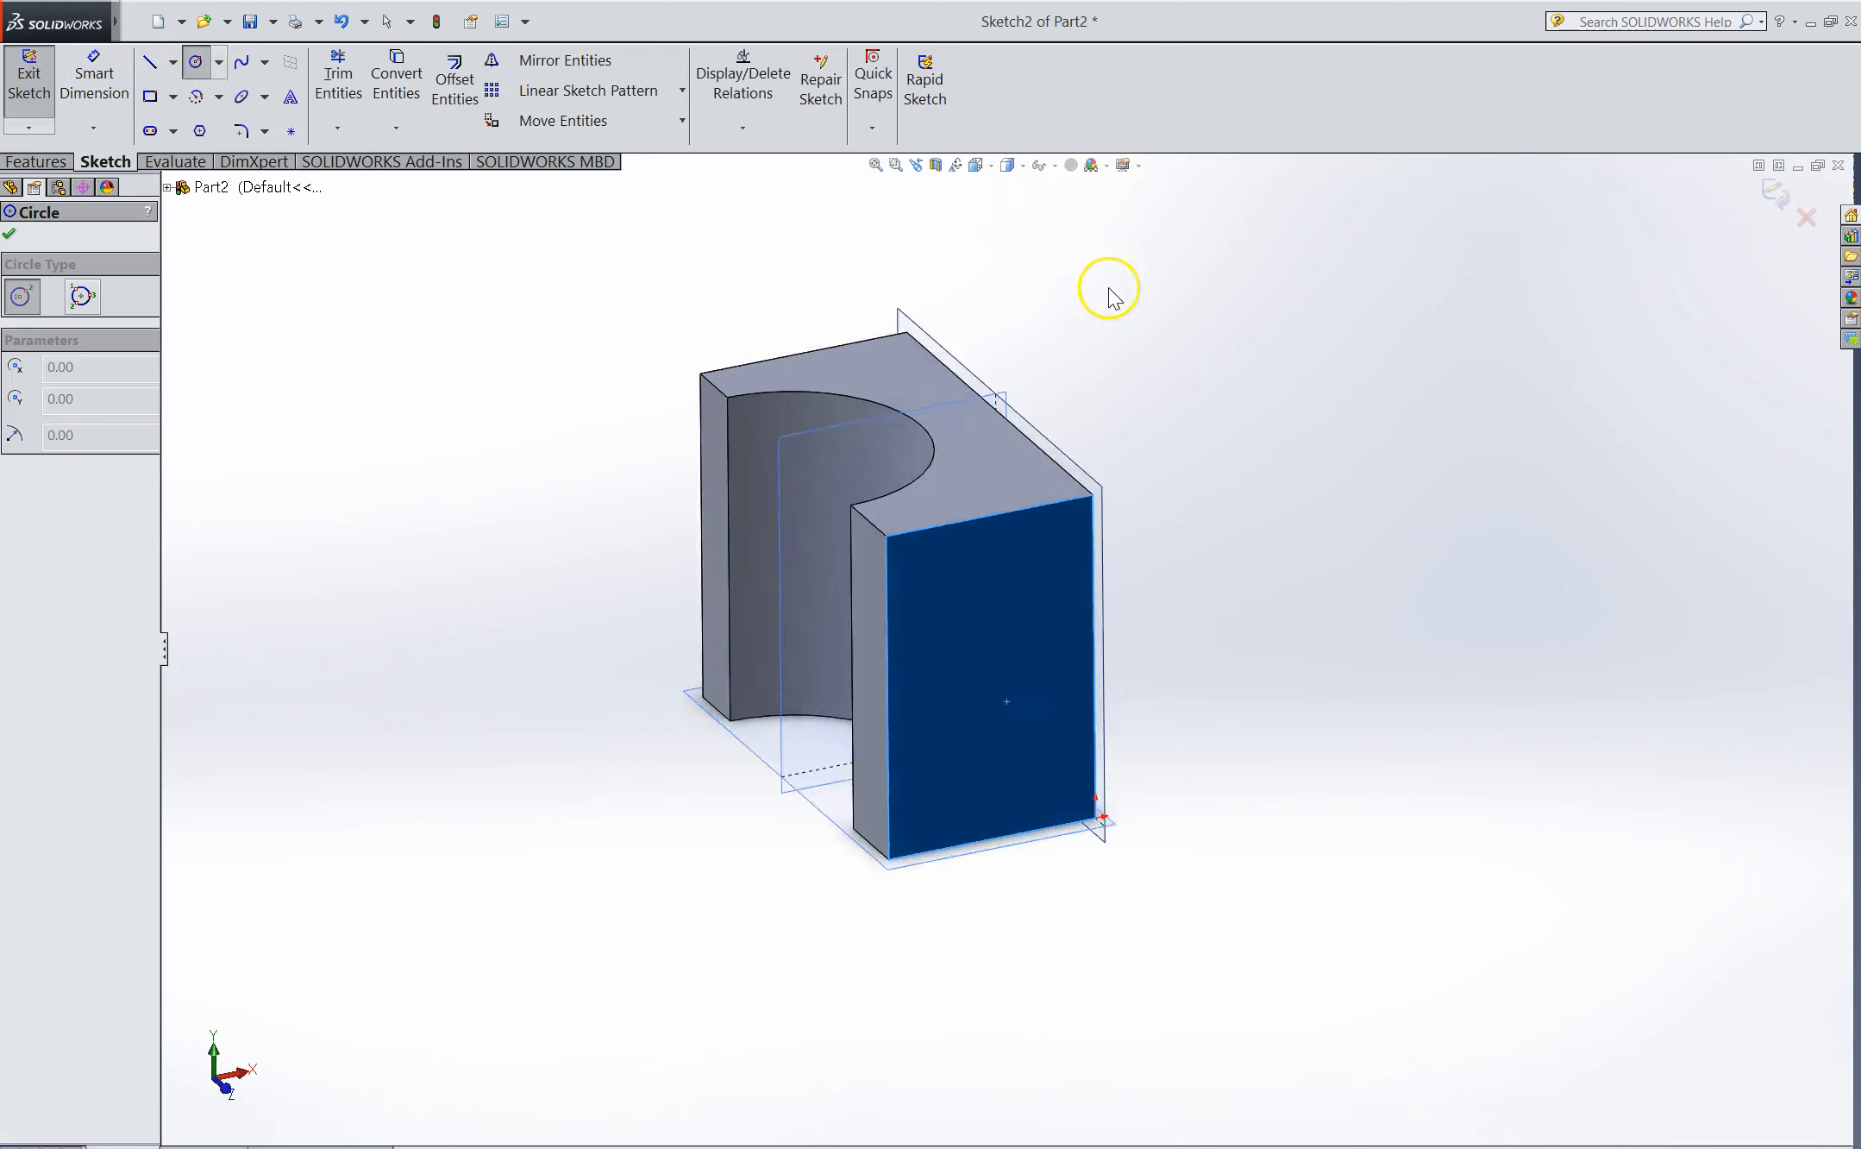
click(1007, 632)
click(929, 545)
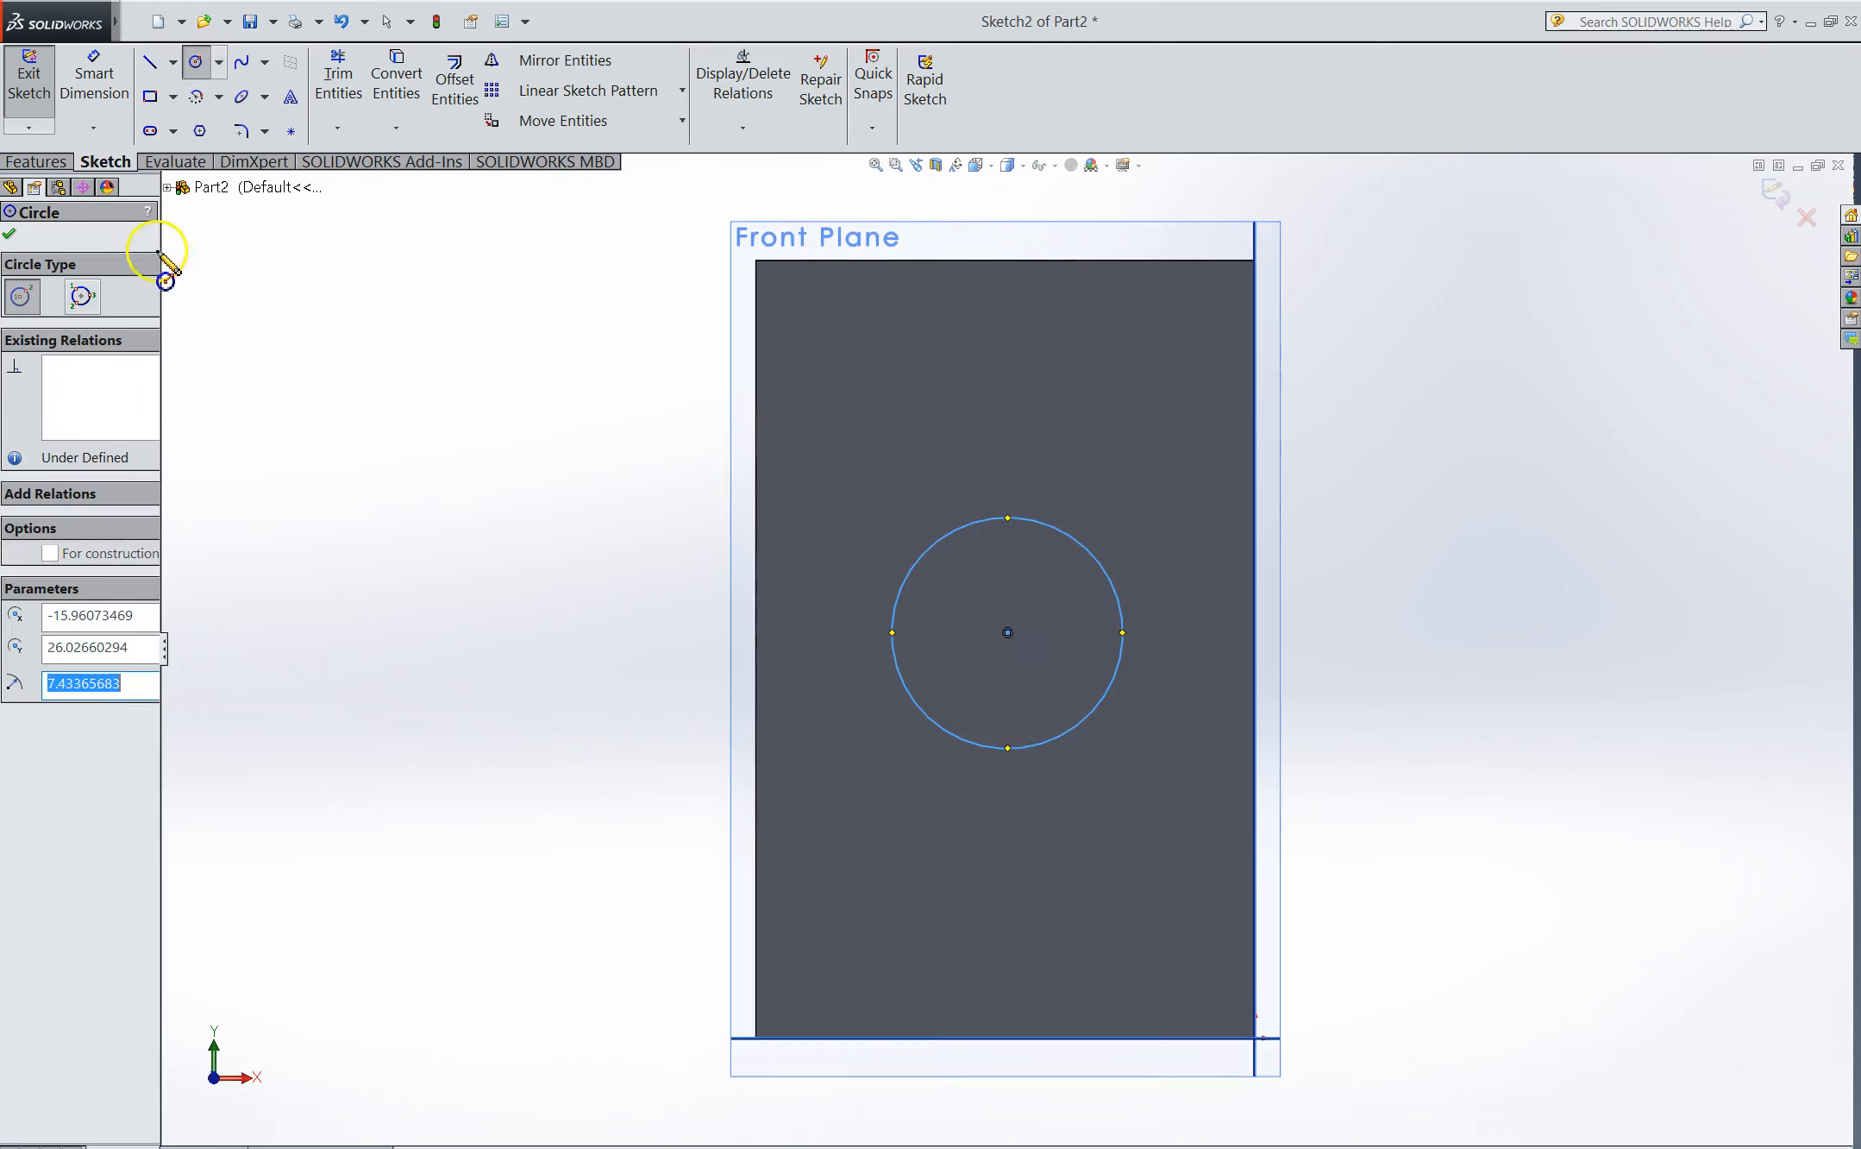
click(9, 232)
click(1774, 198)
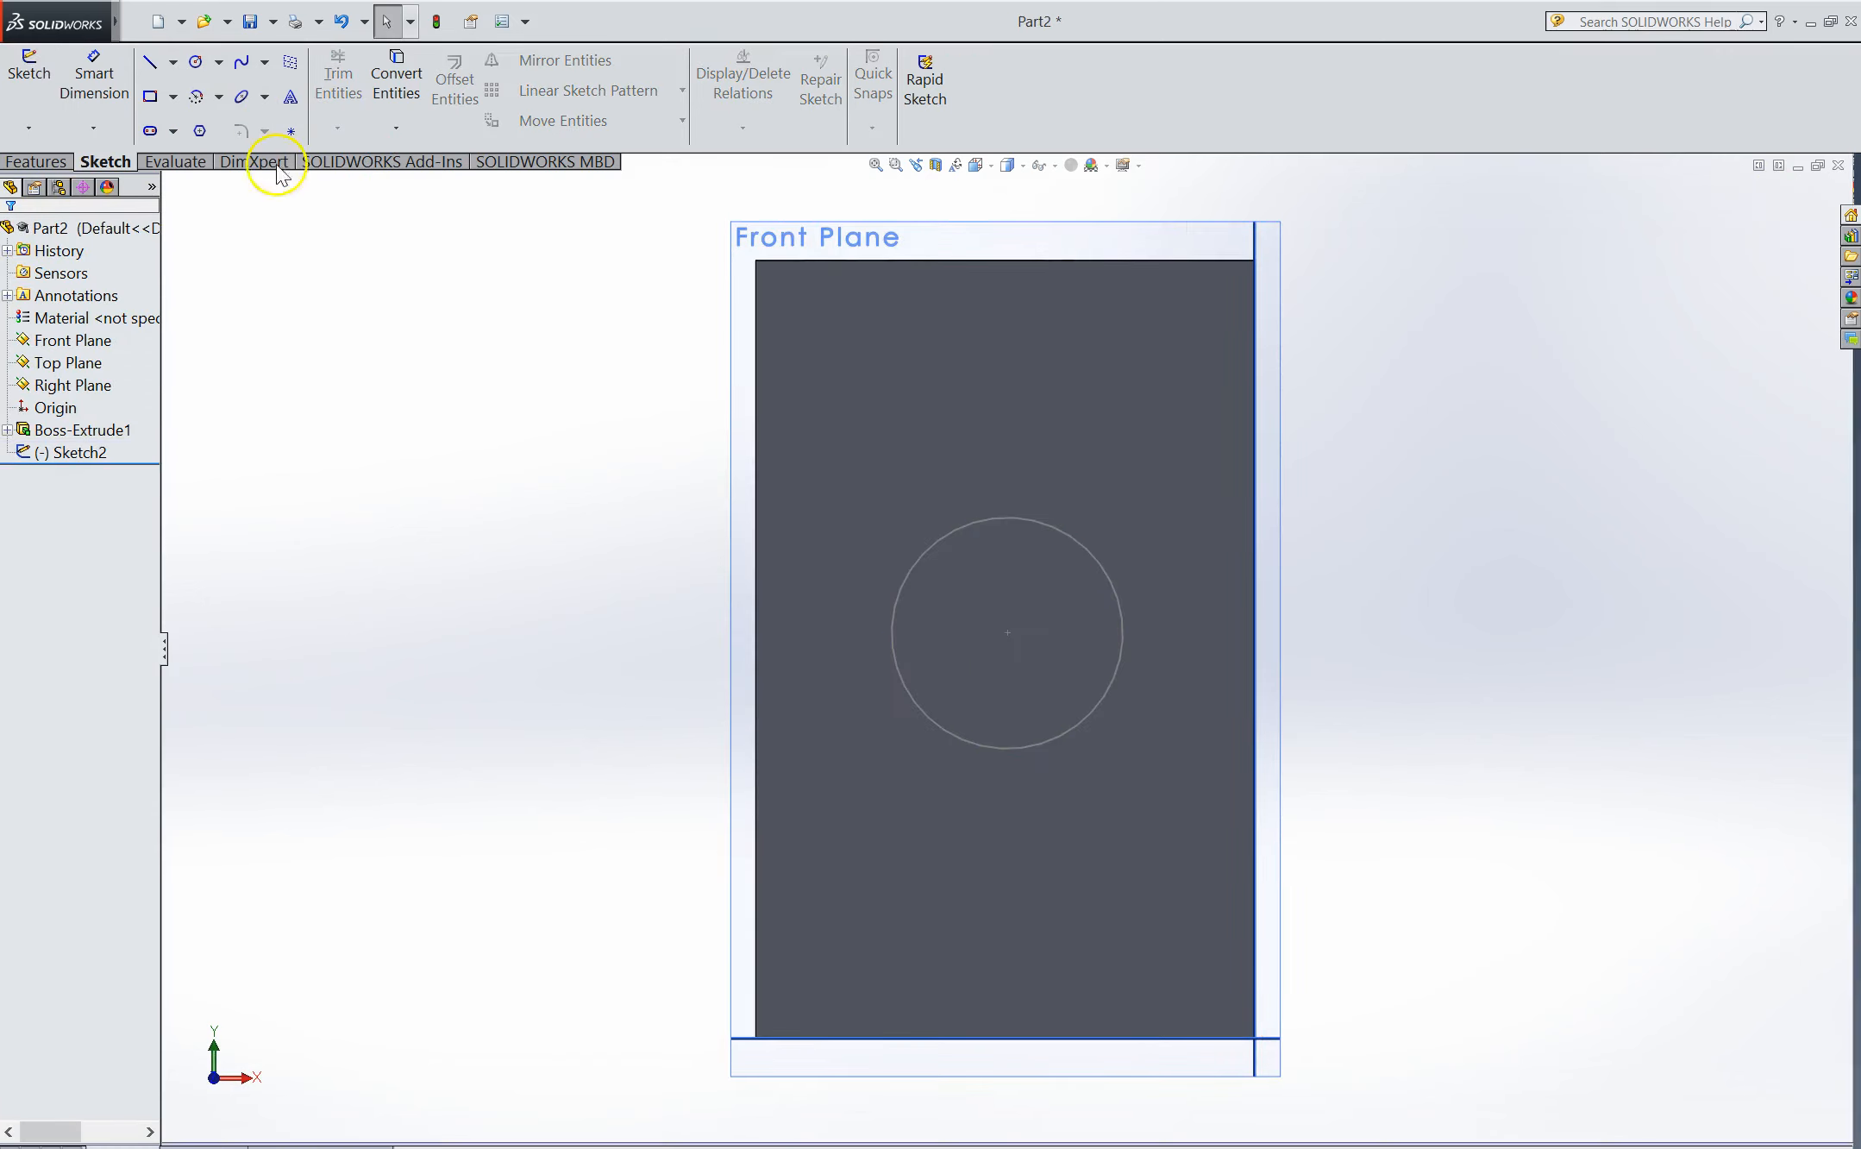
Cut the circle through the whole block with a 68 mm blind extruded cut
click(61, 164)
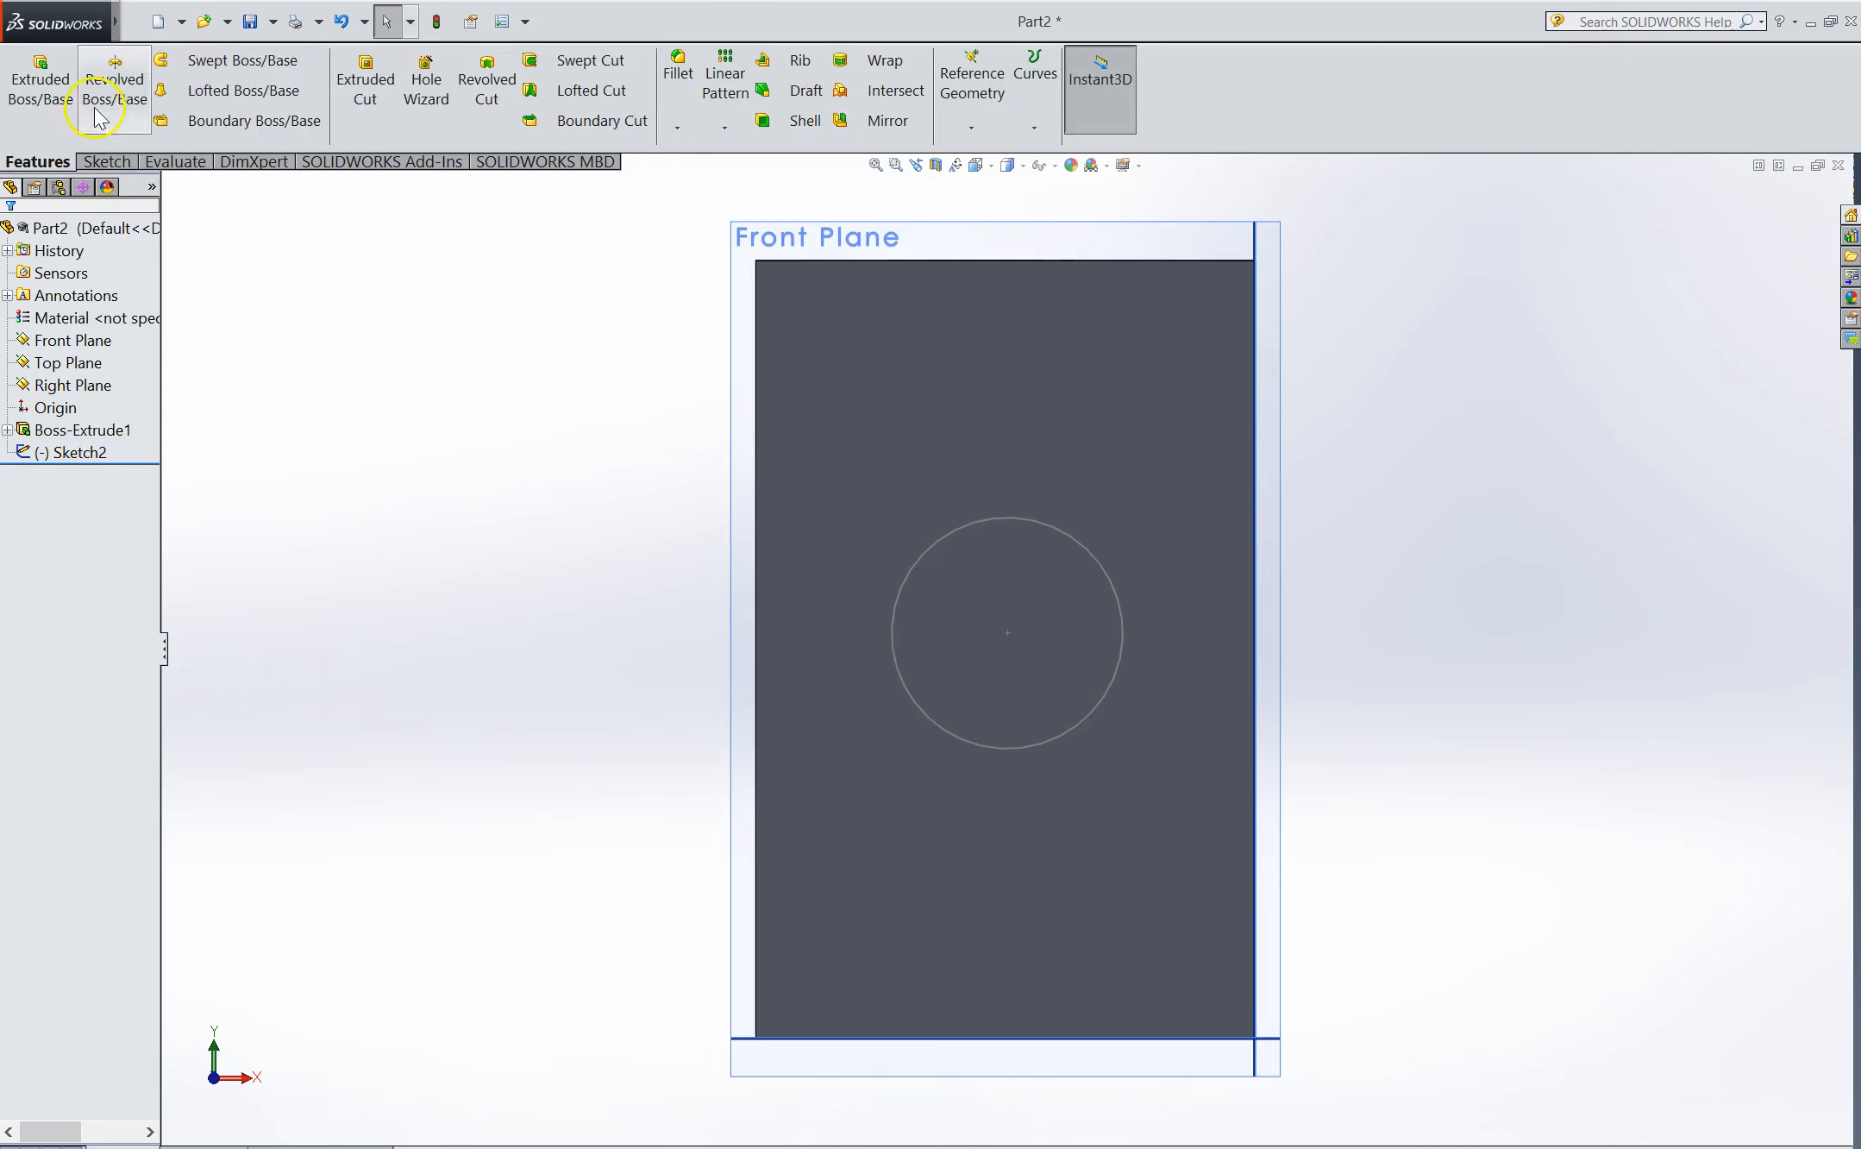
click(366, 82)
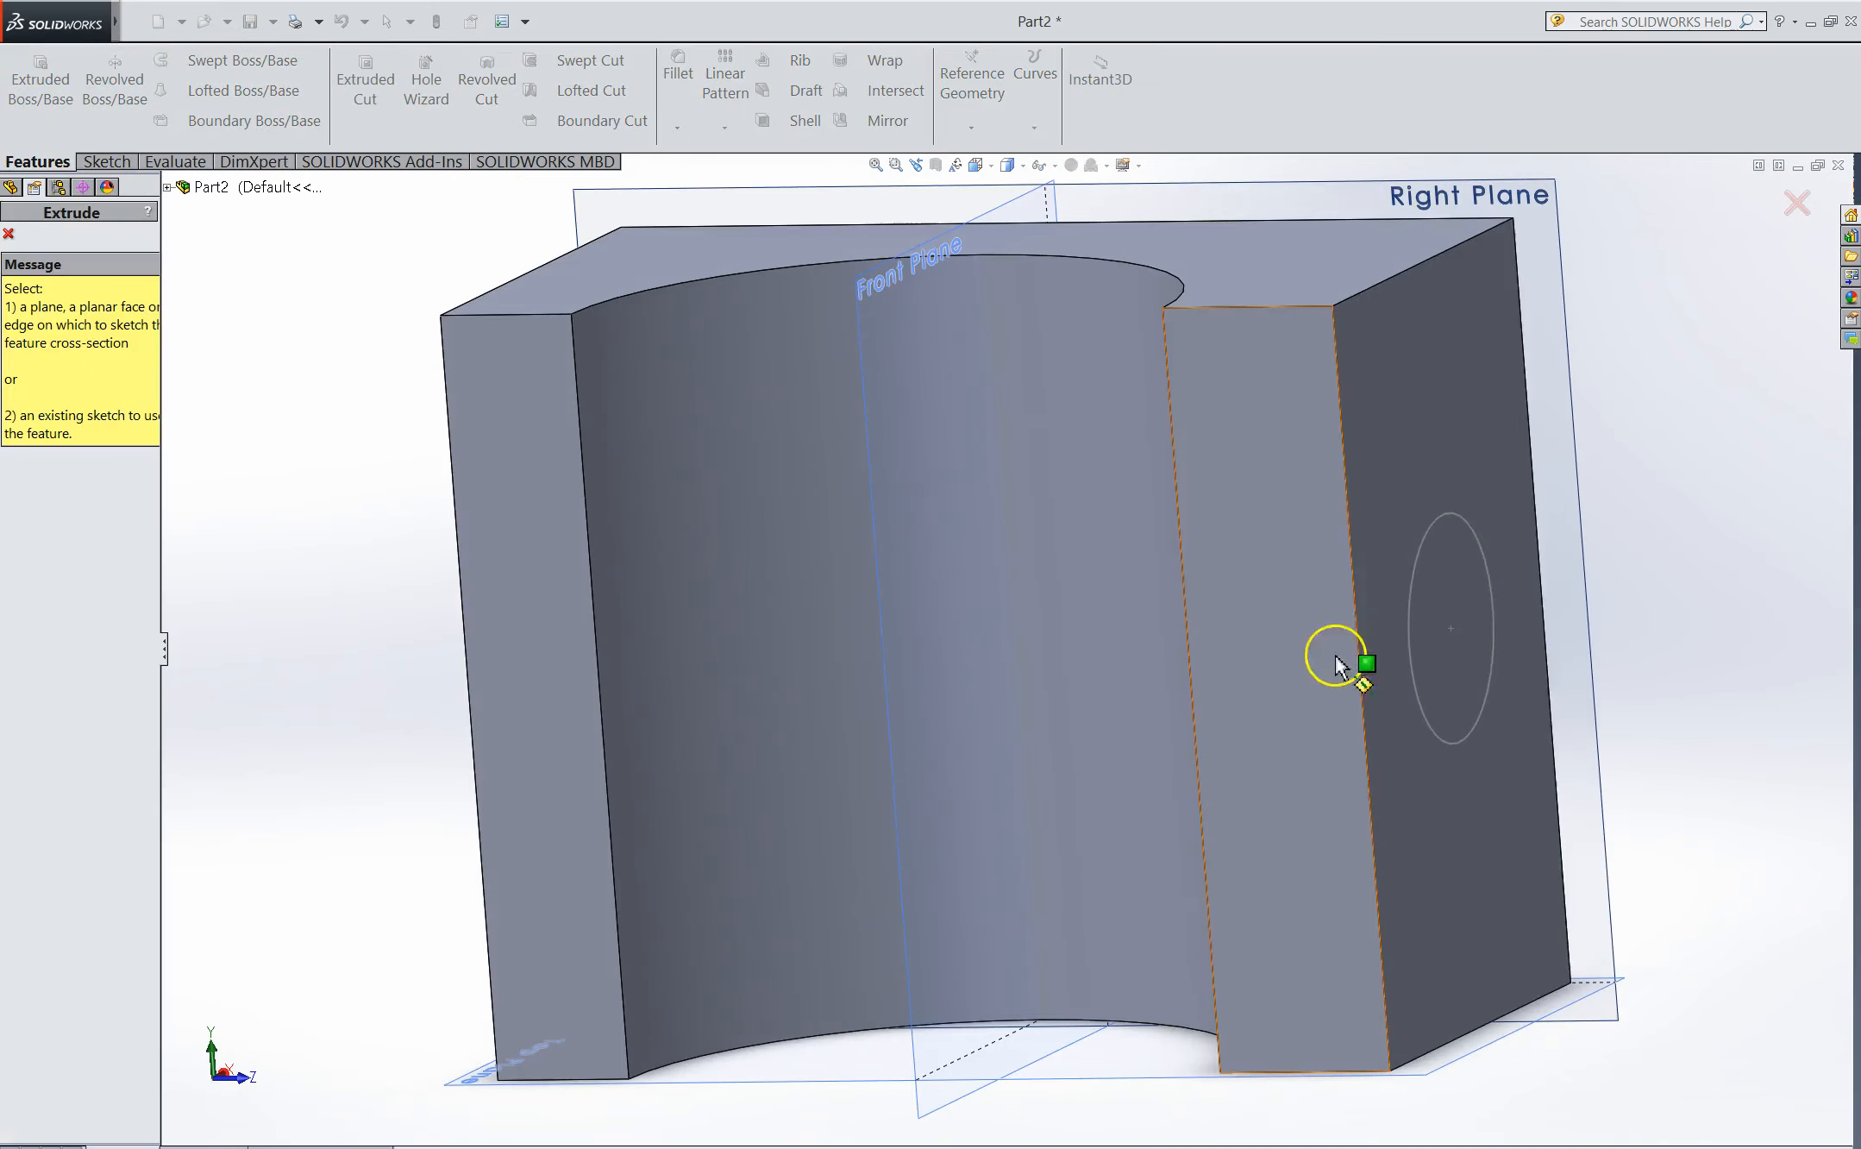
click(1455, 523)
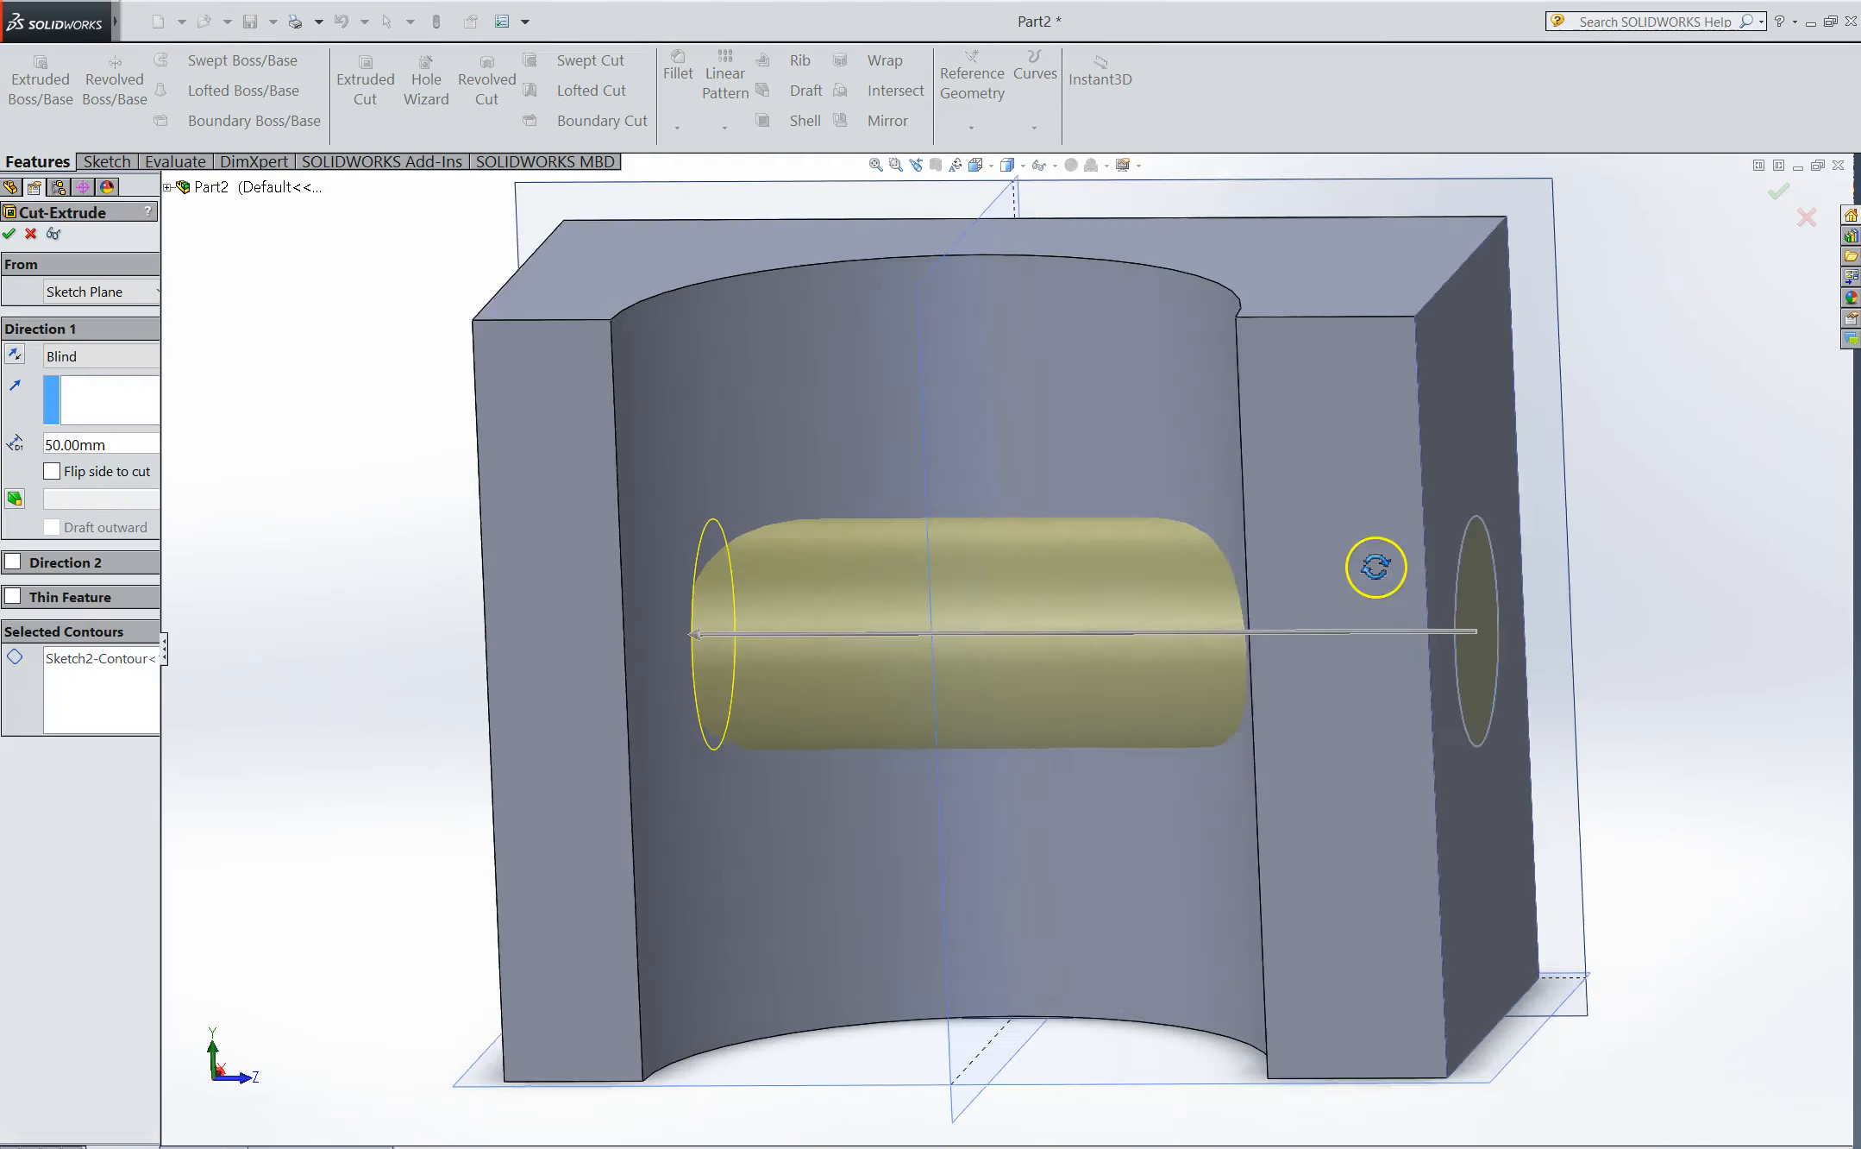
drag(690, 631, 414, 632)
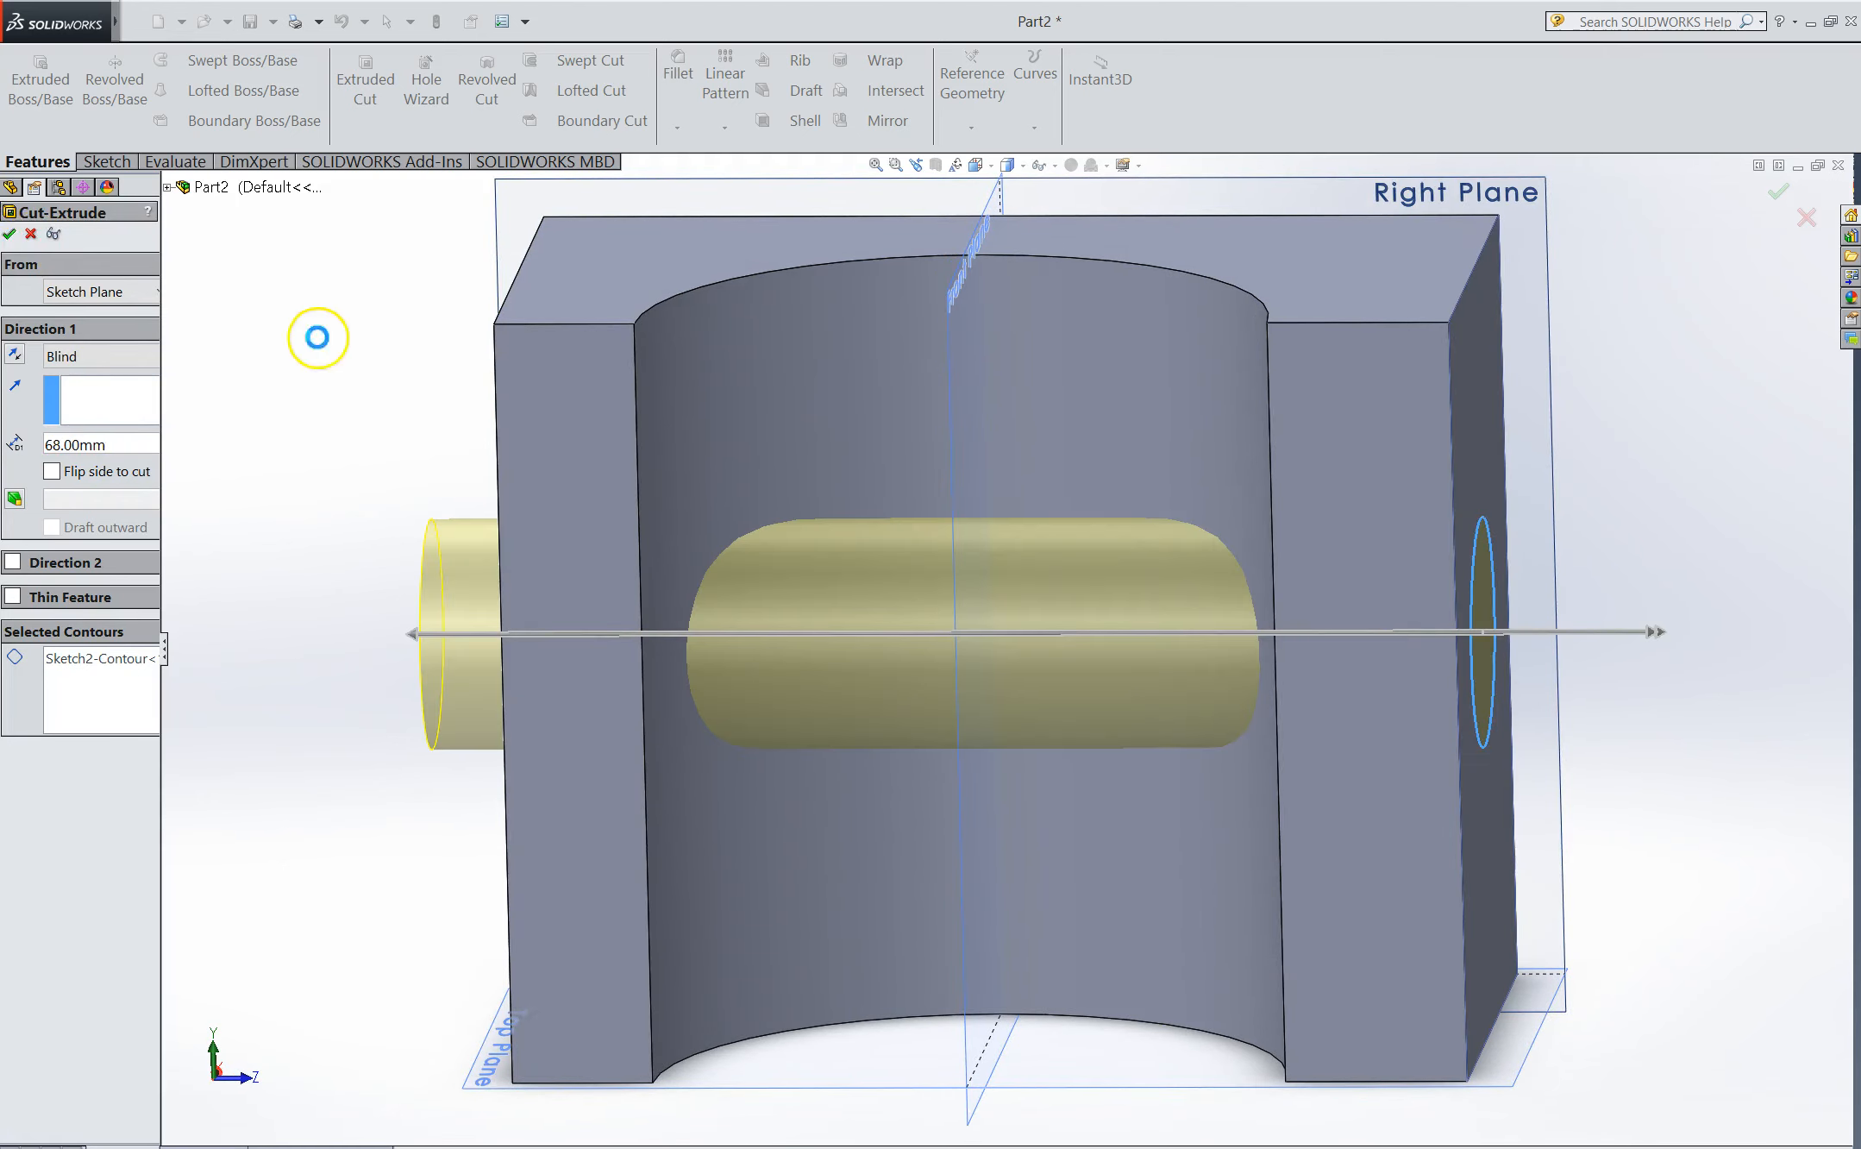
click(337, 351)
middle_drag(938, 553, 843, 686)
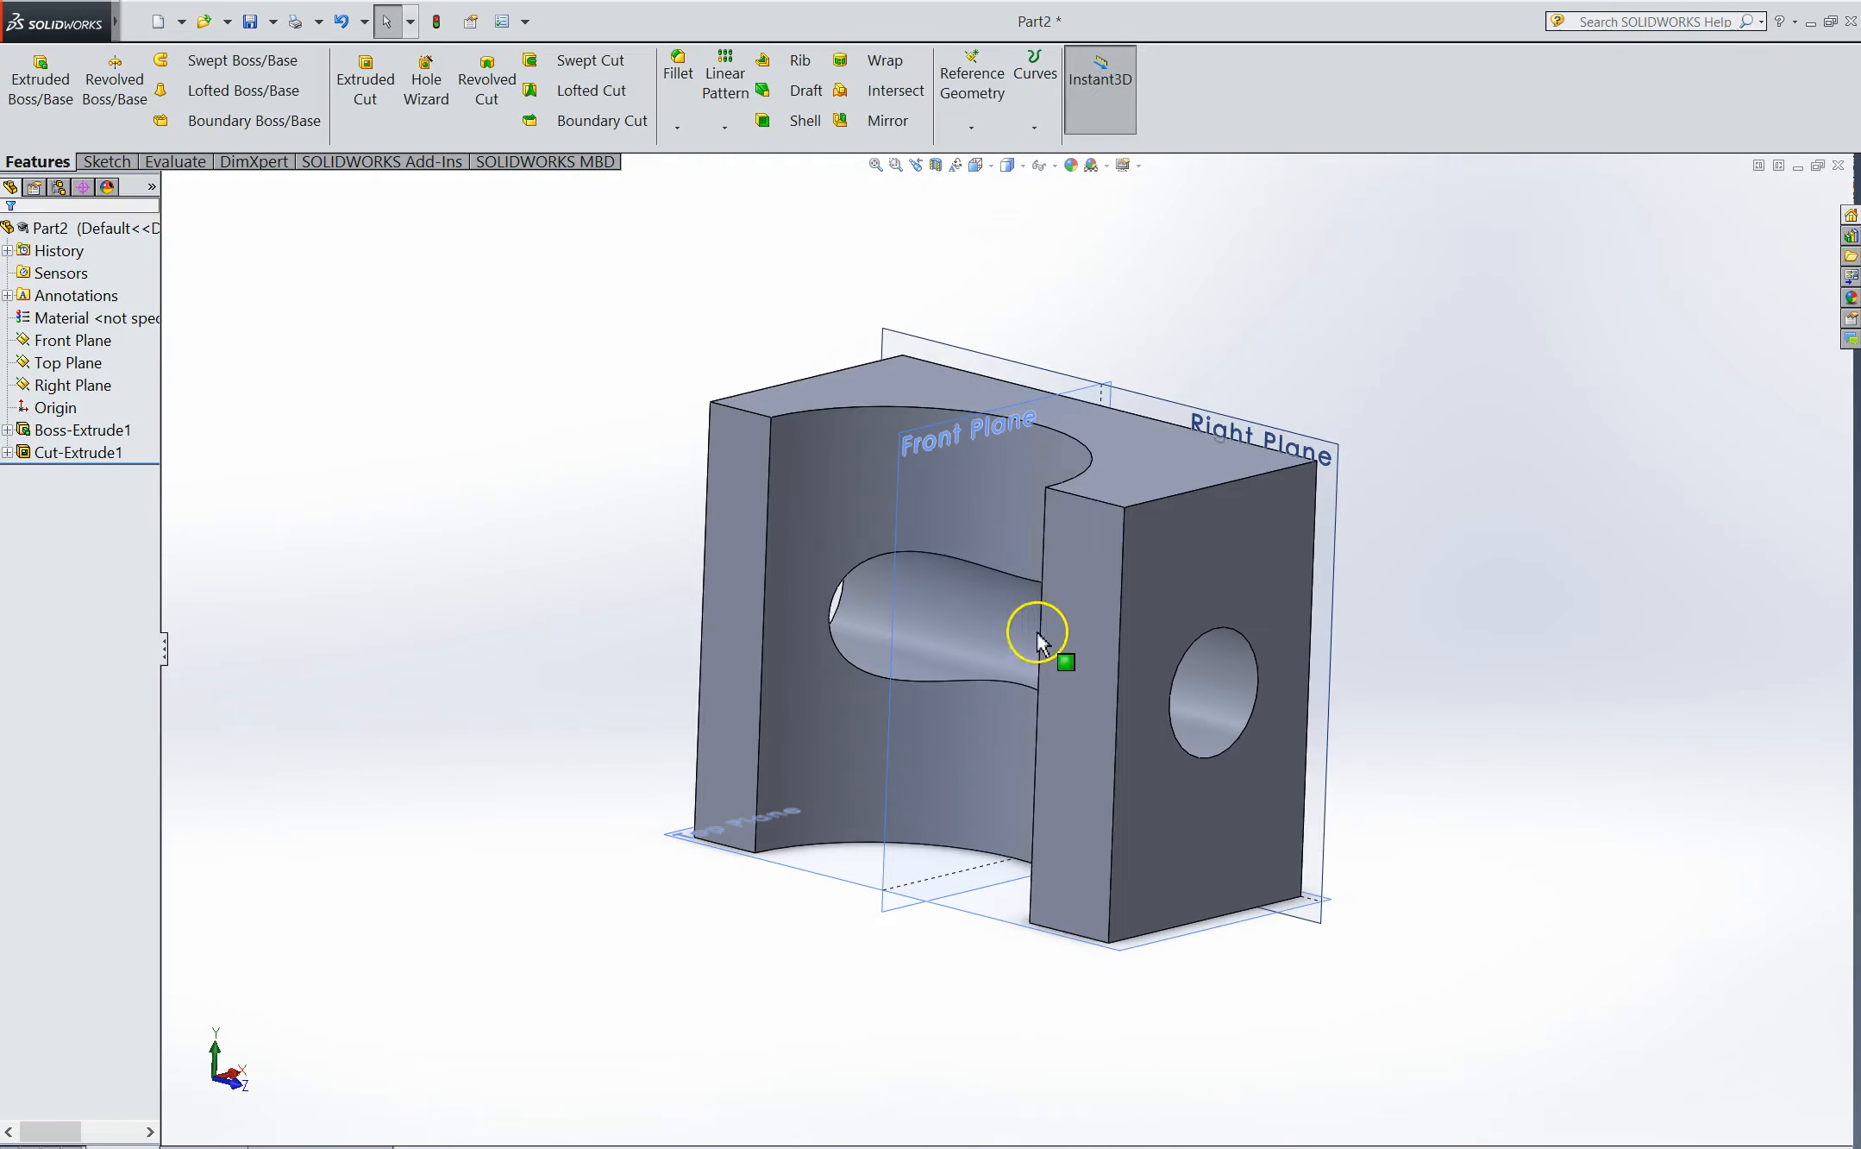
Mirror the solid body about the Right Plane with Merge solids enabled
middle_drag(1052, 615, 1088, 469)
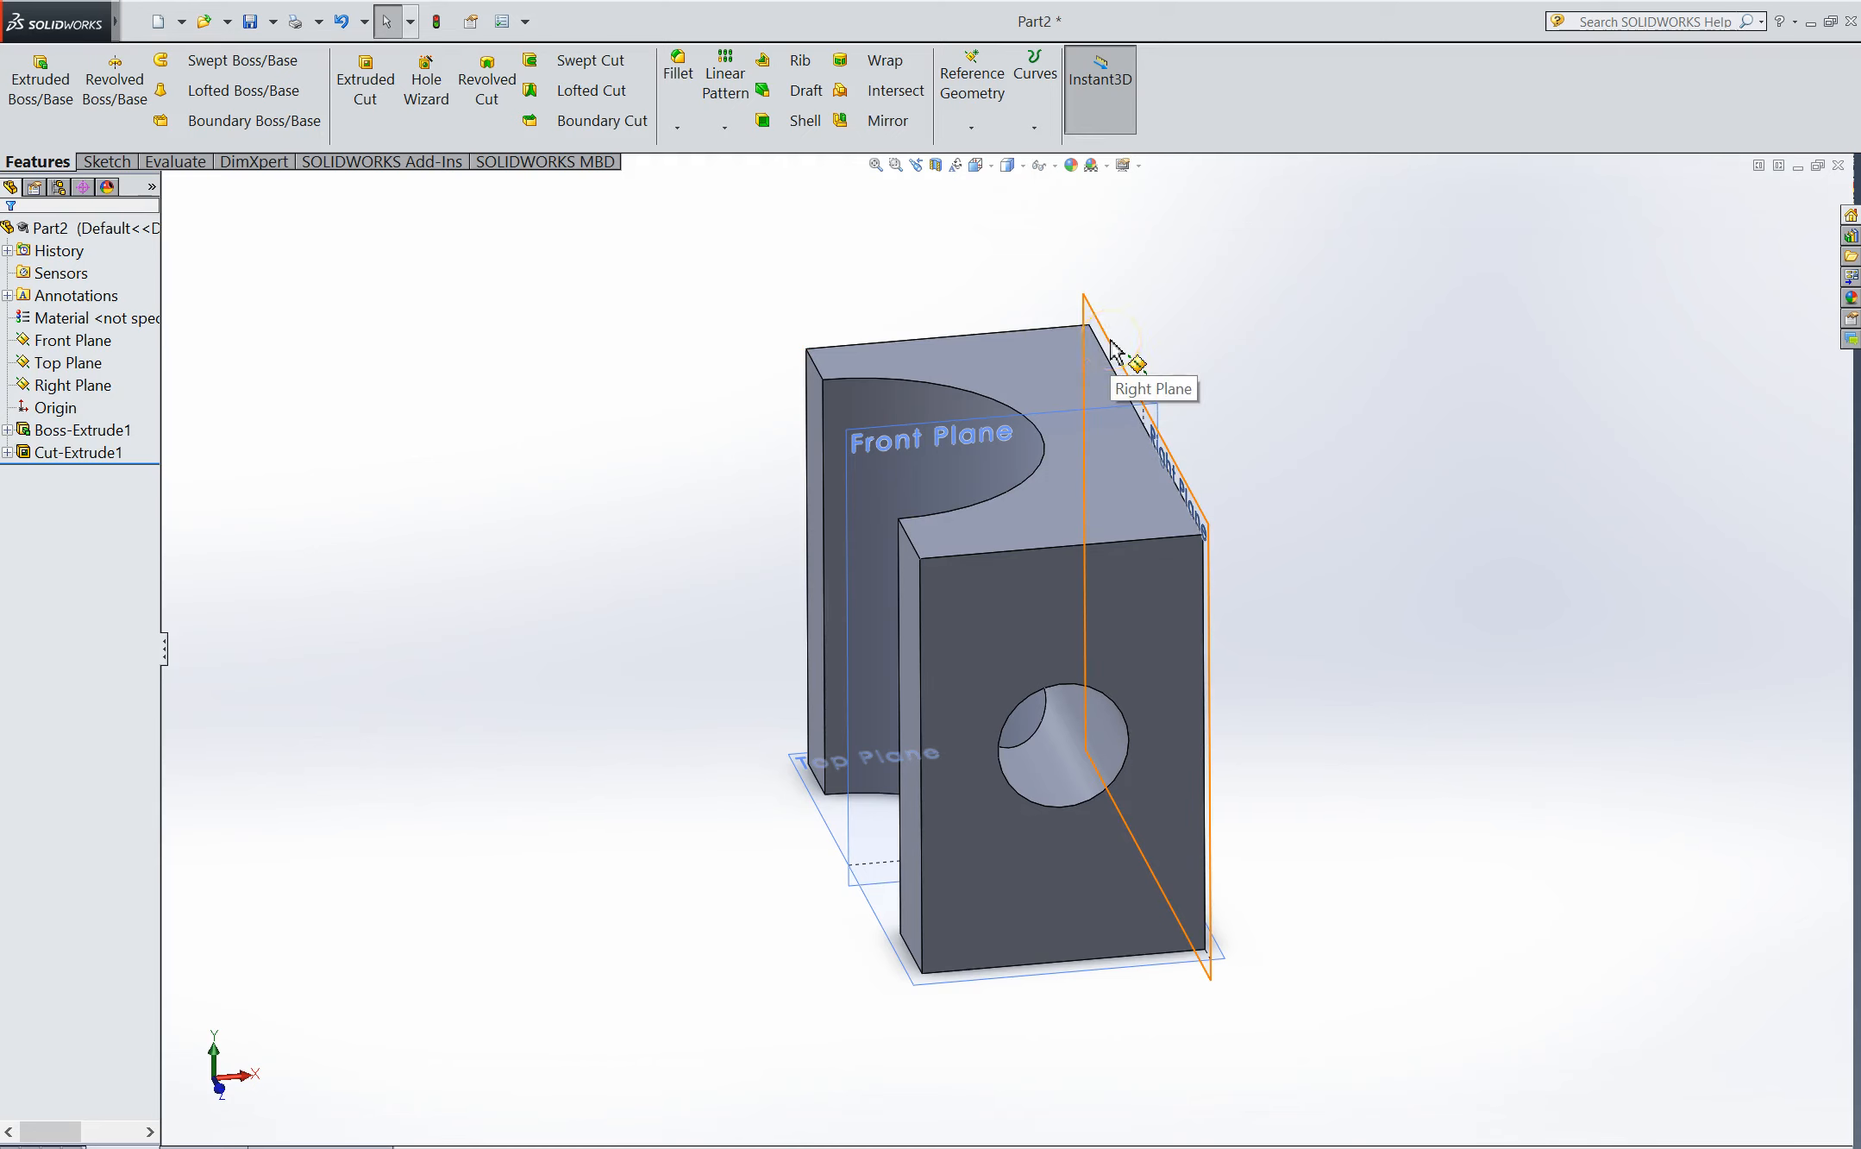
click(860, 121)
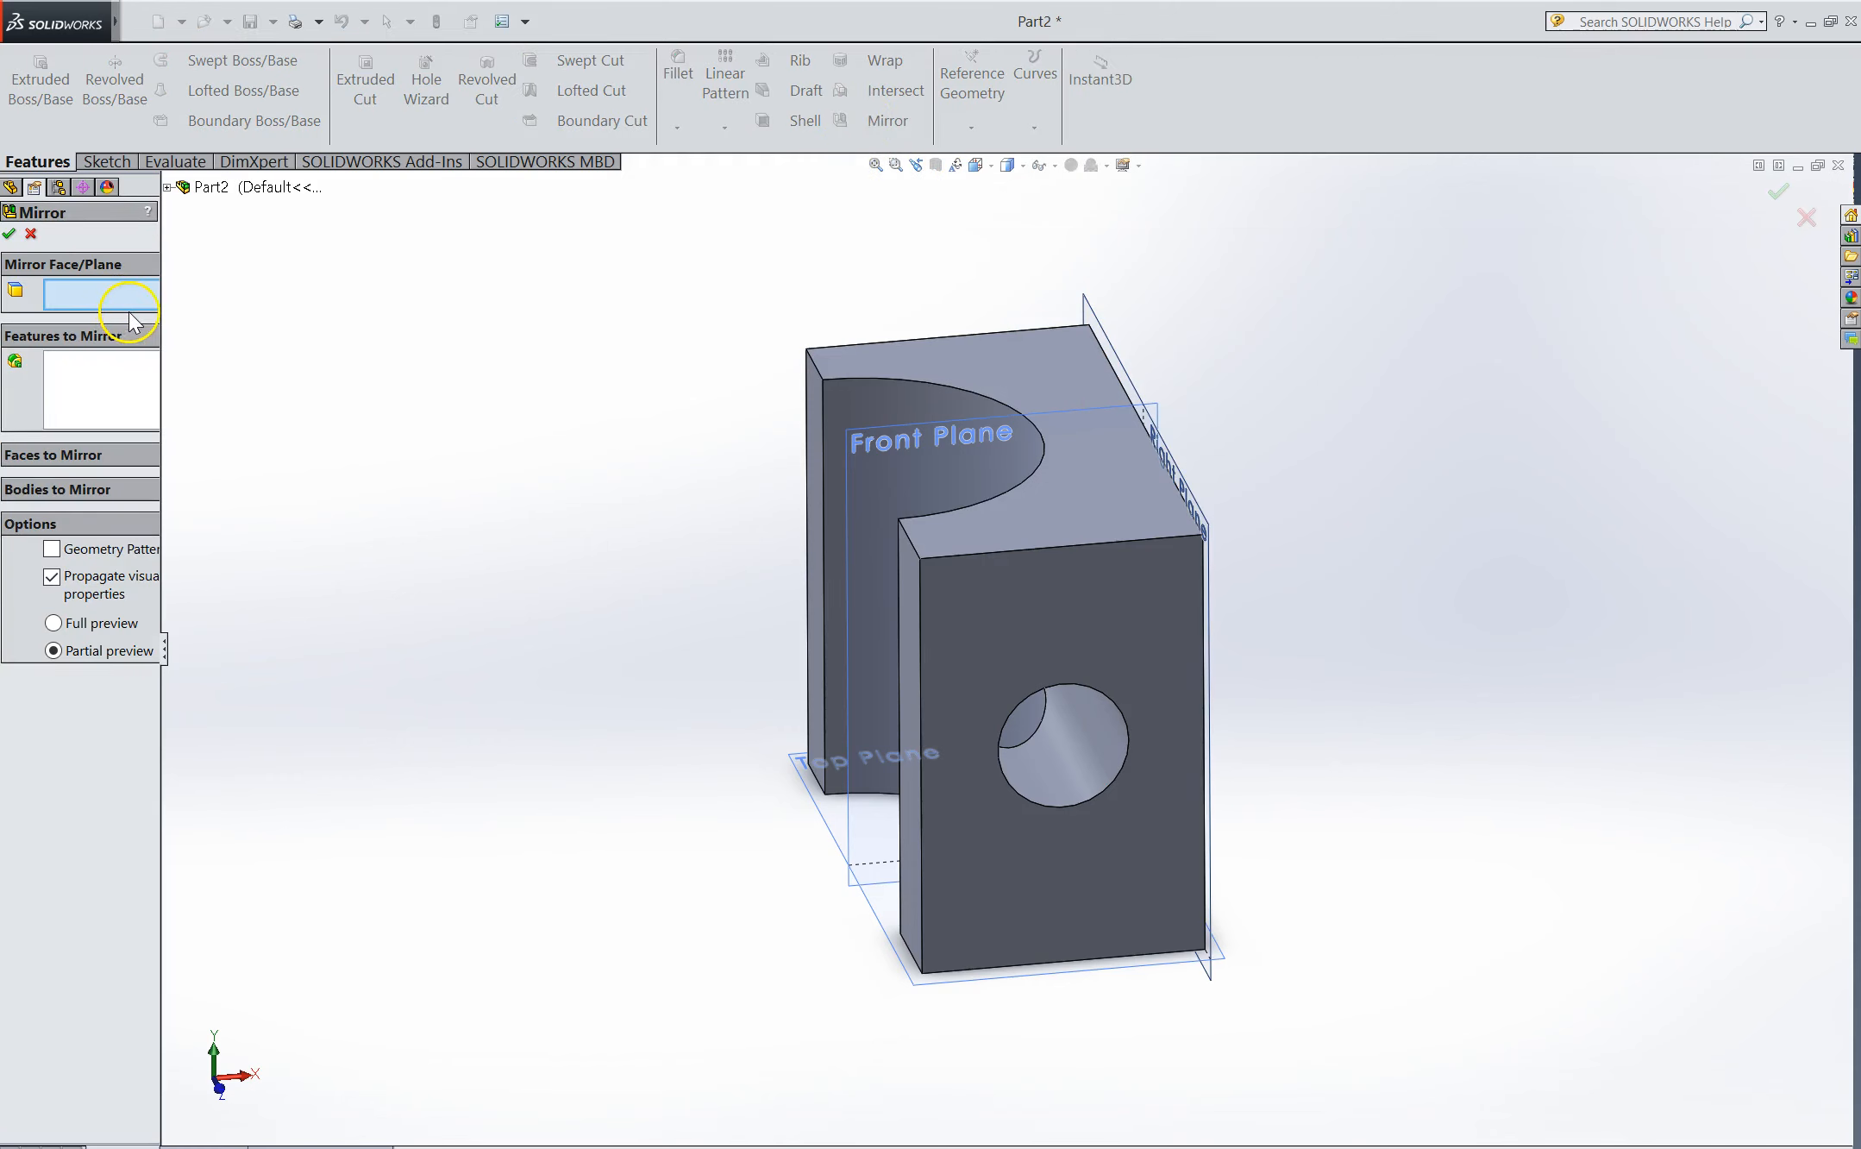
click(1096, 326)
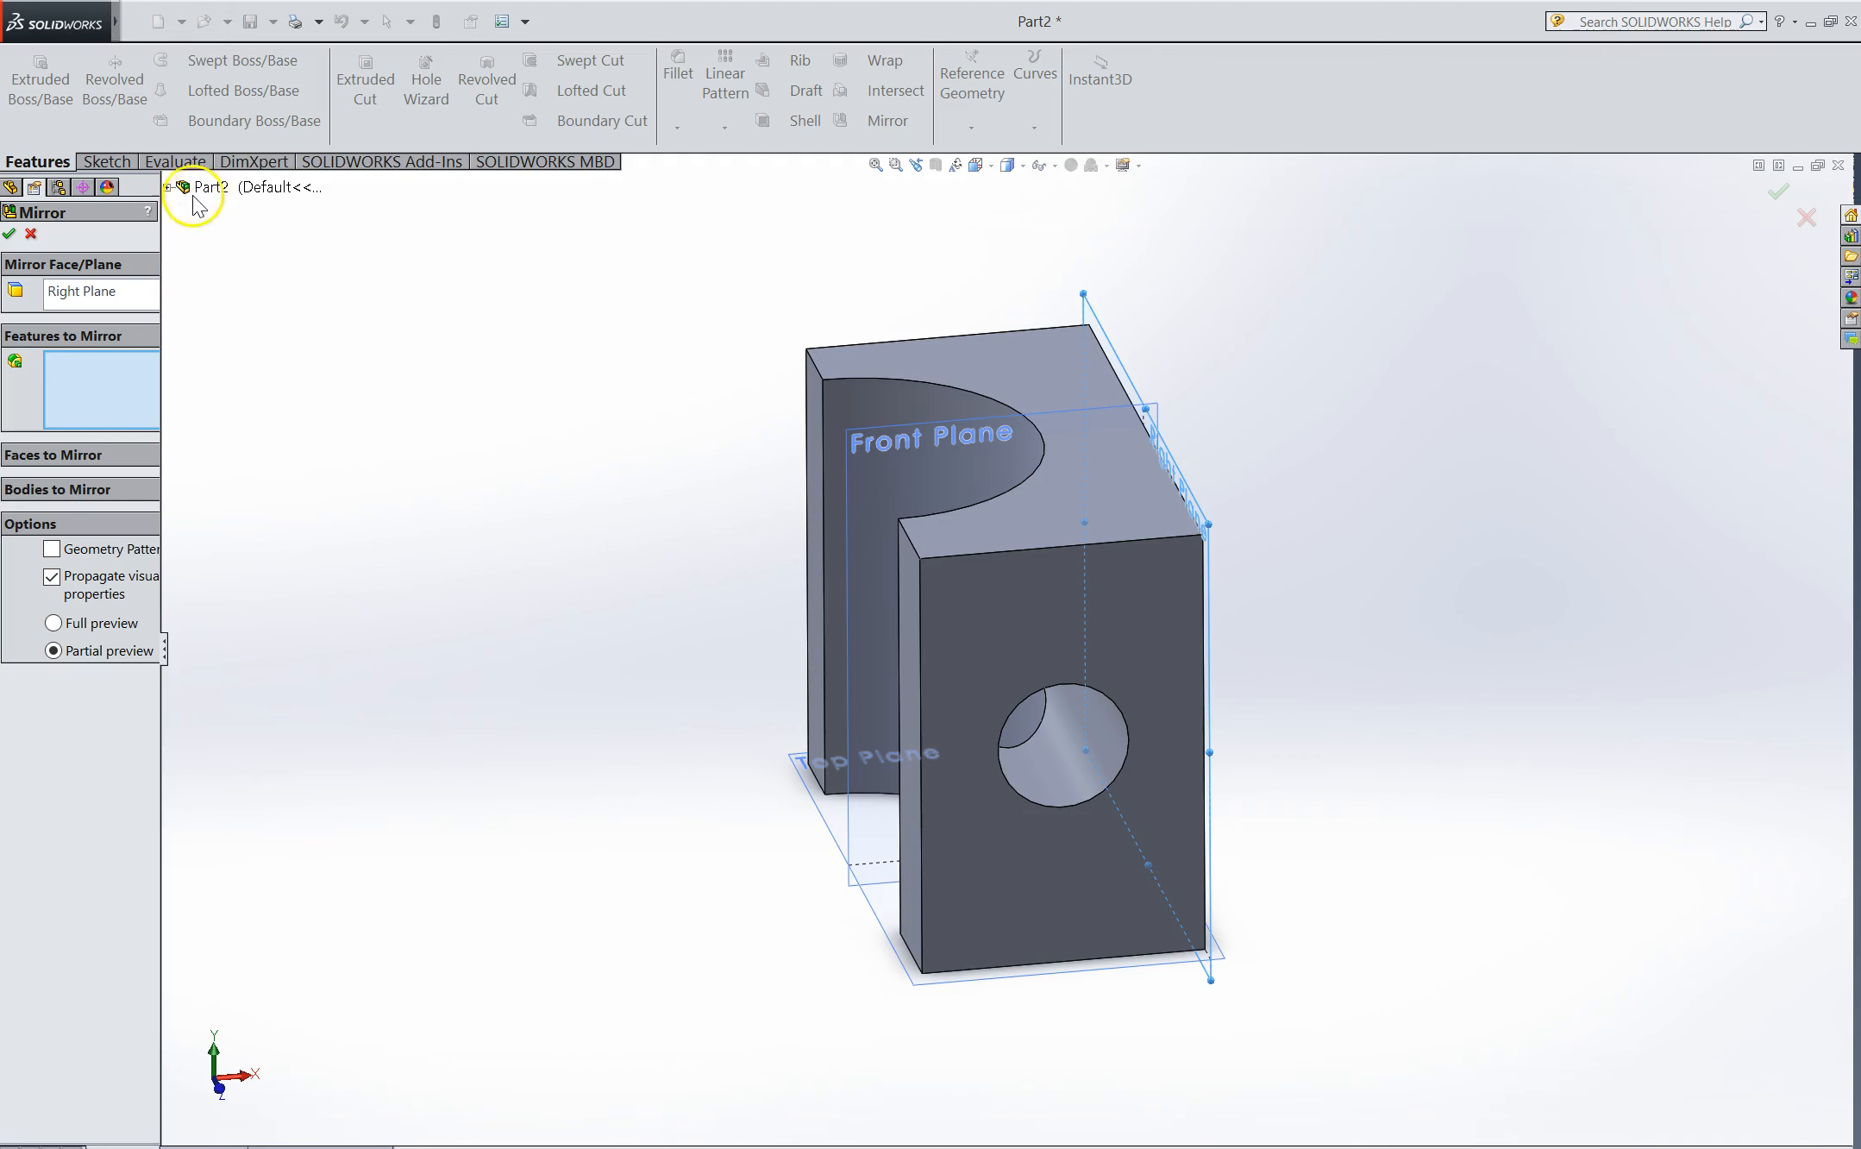
click(168, 187)
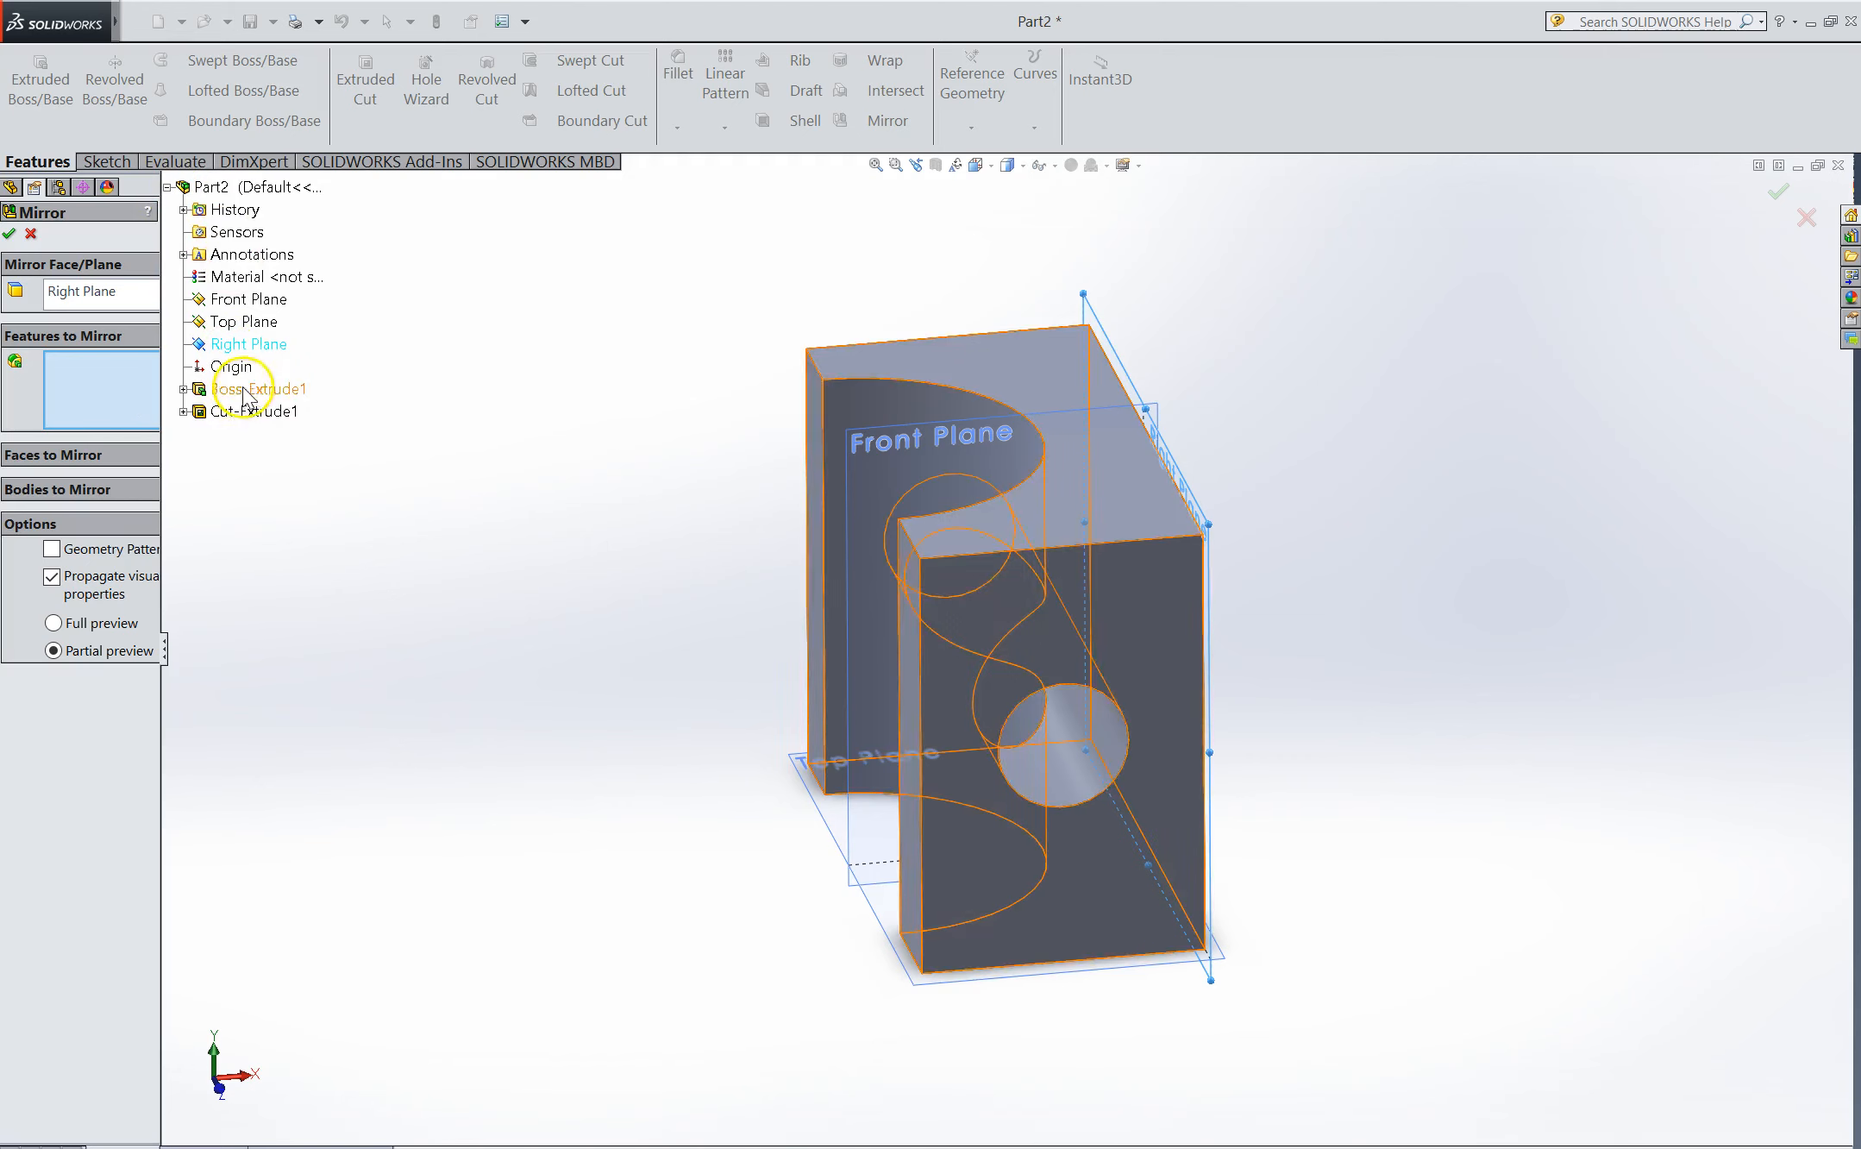
click(102, 490)
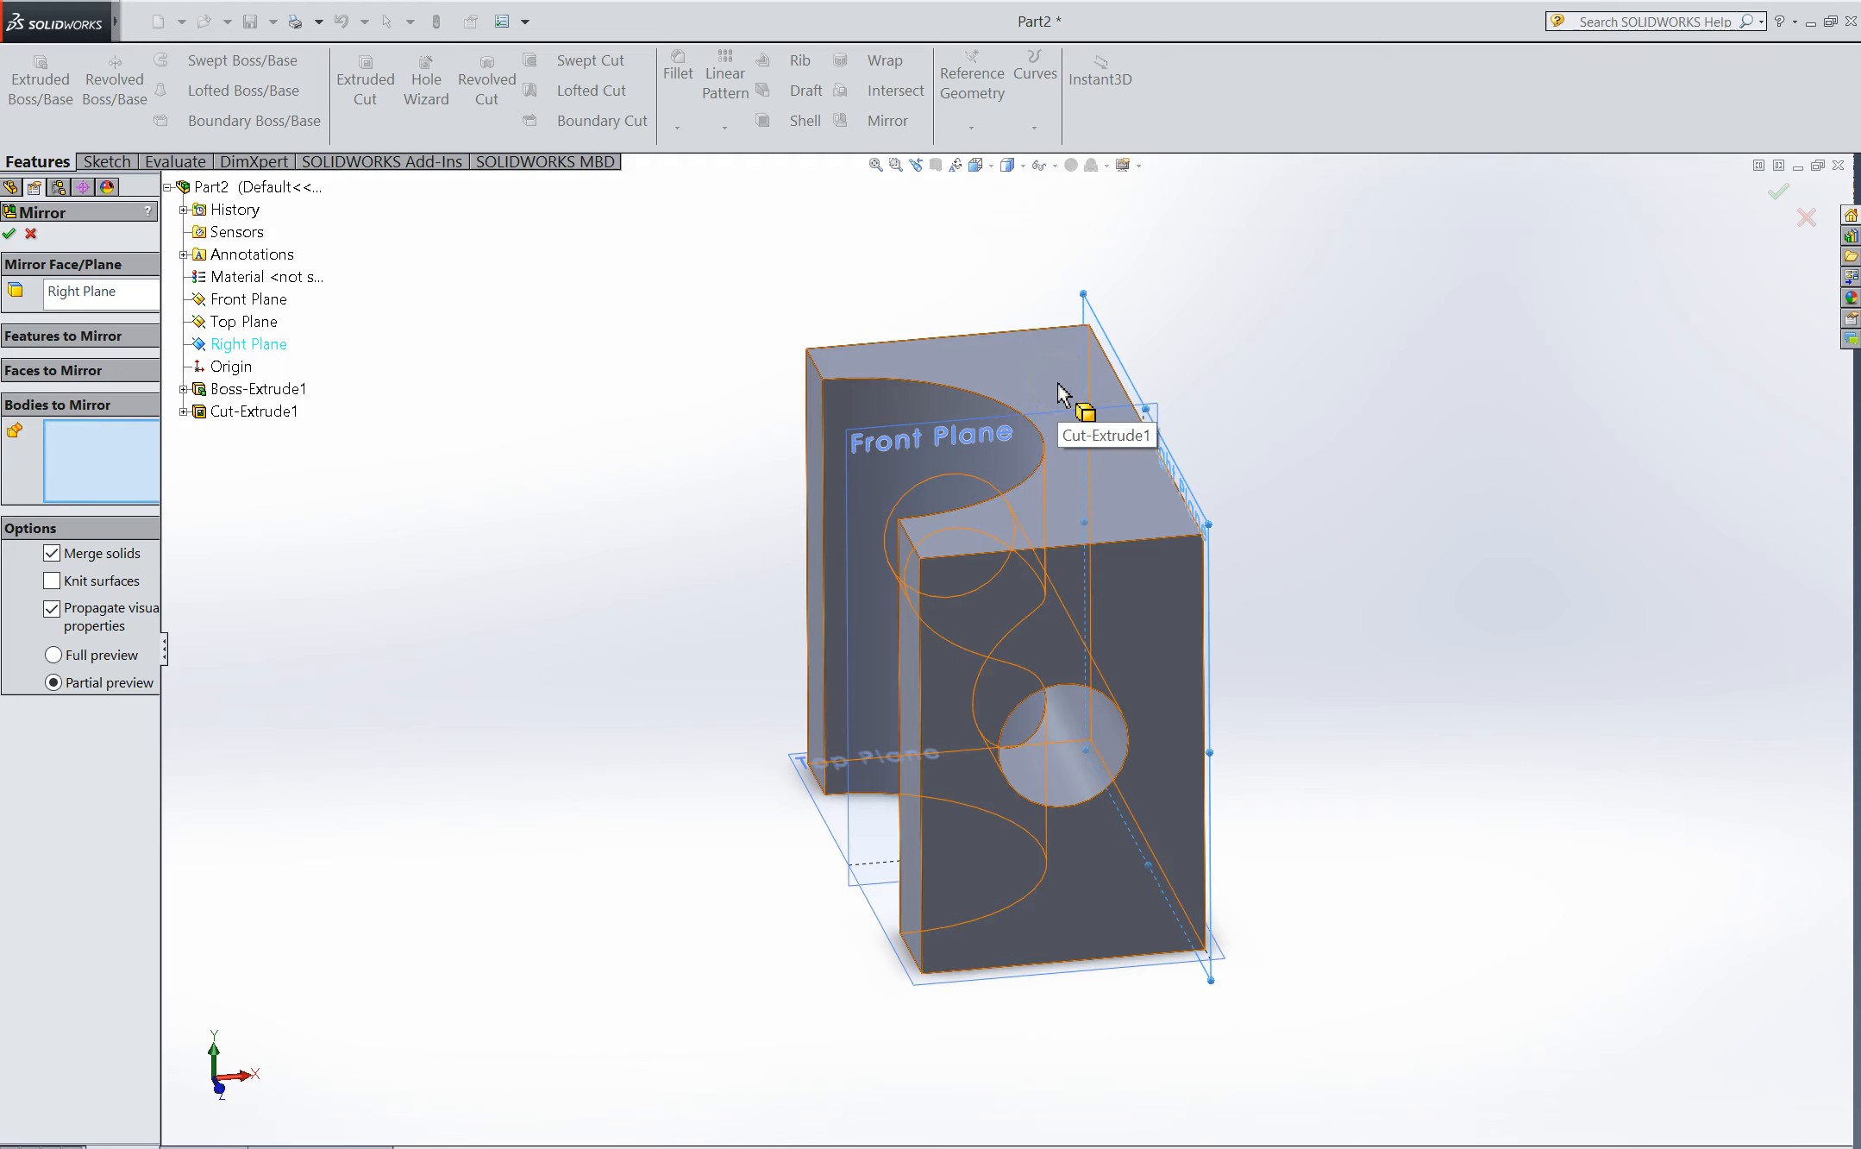
click(863, 396)
click(882, 369)
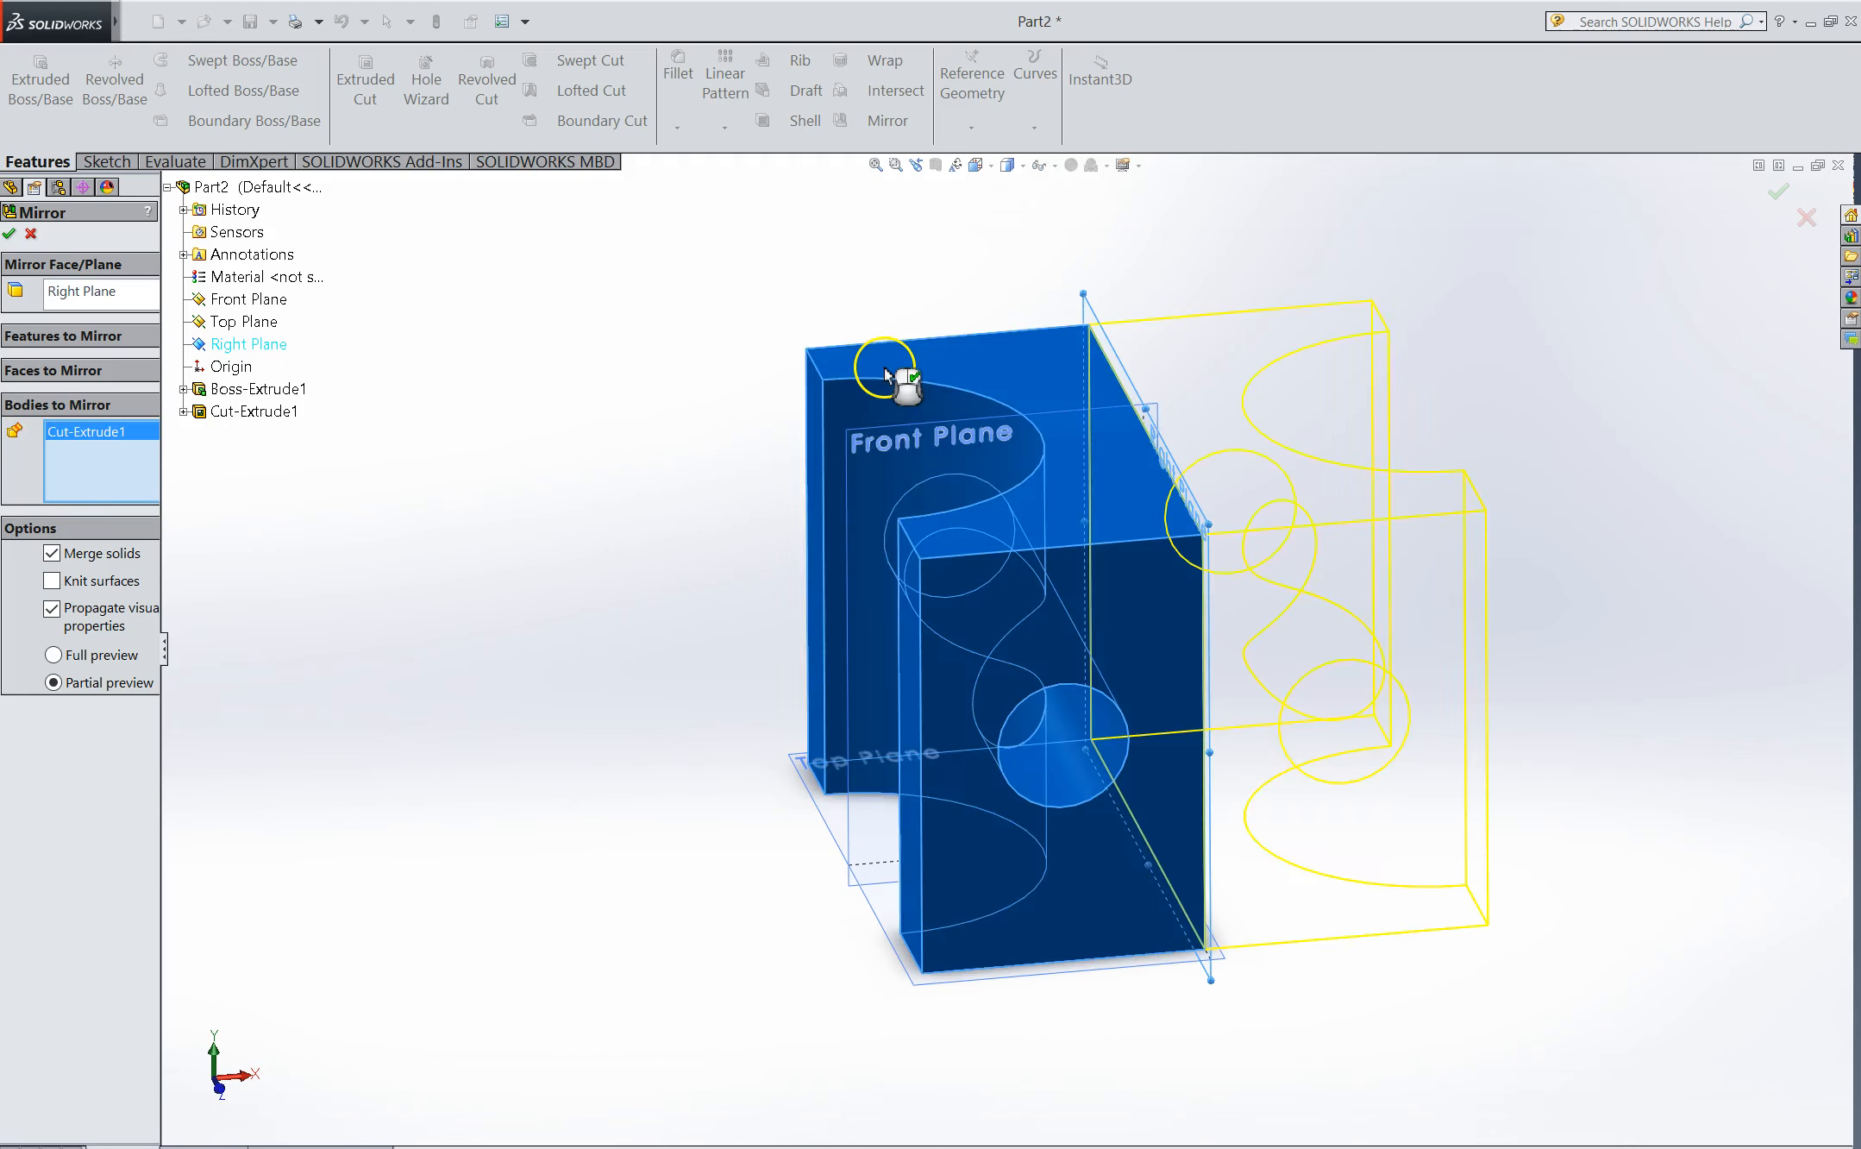
click(62, 442)
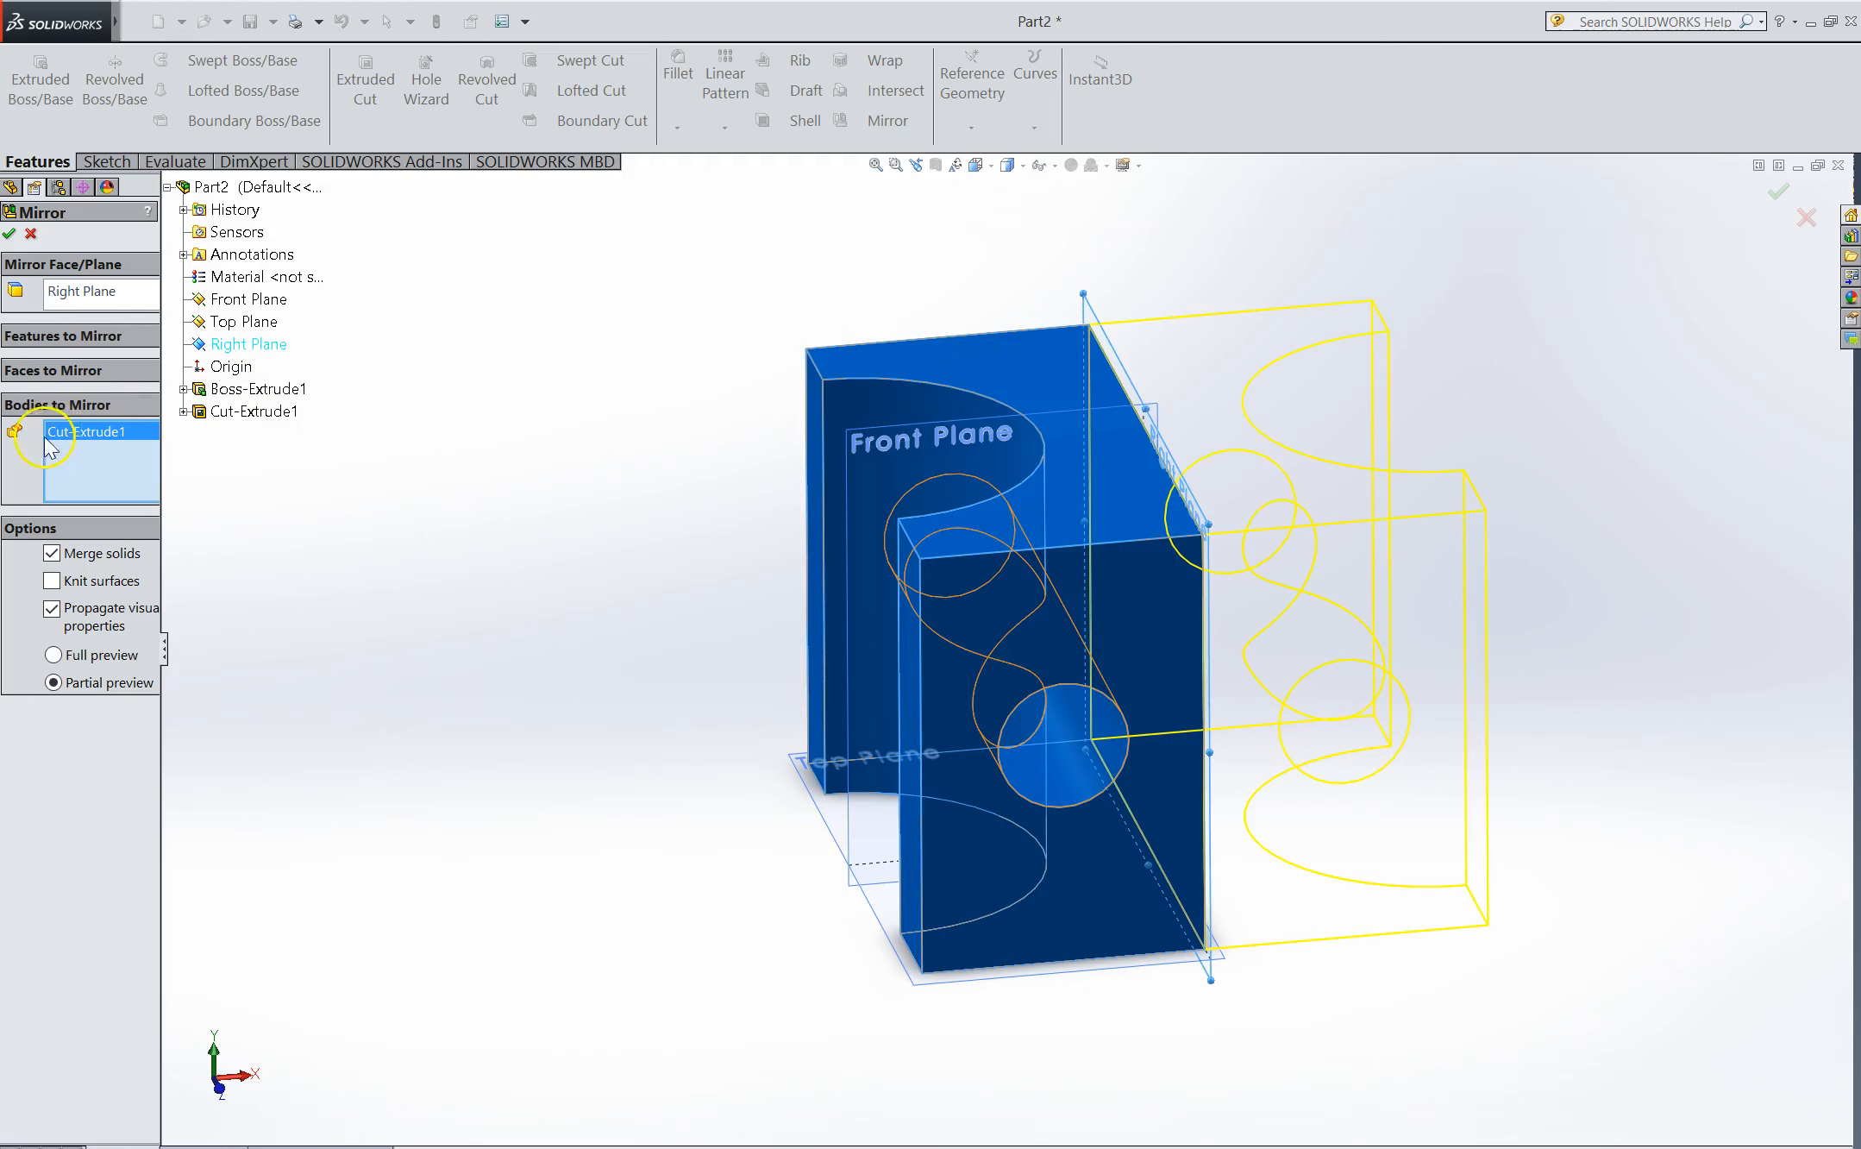
click(10, 233)
middle_drag(590, 407, 681, 513)
click(98, 436)
click(100, 452)
ctrl+click(92, 433)
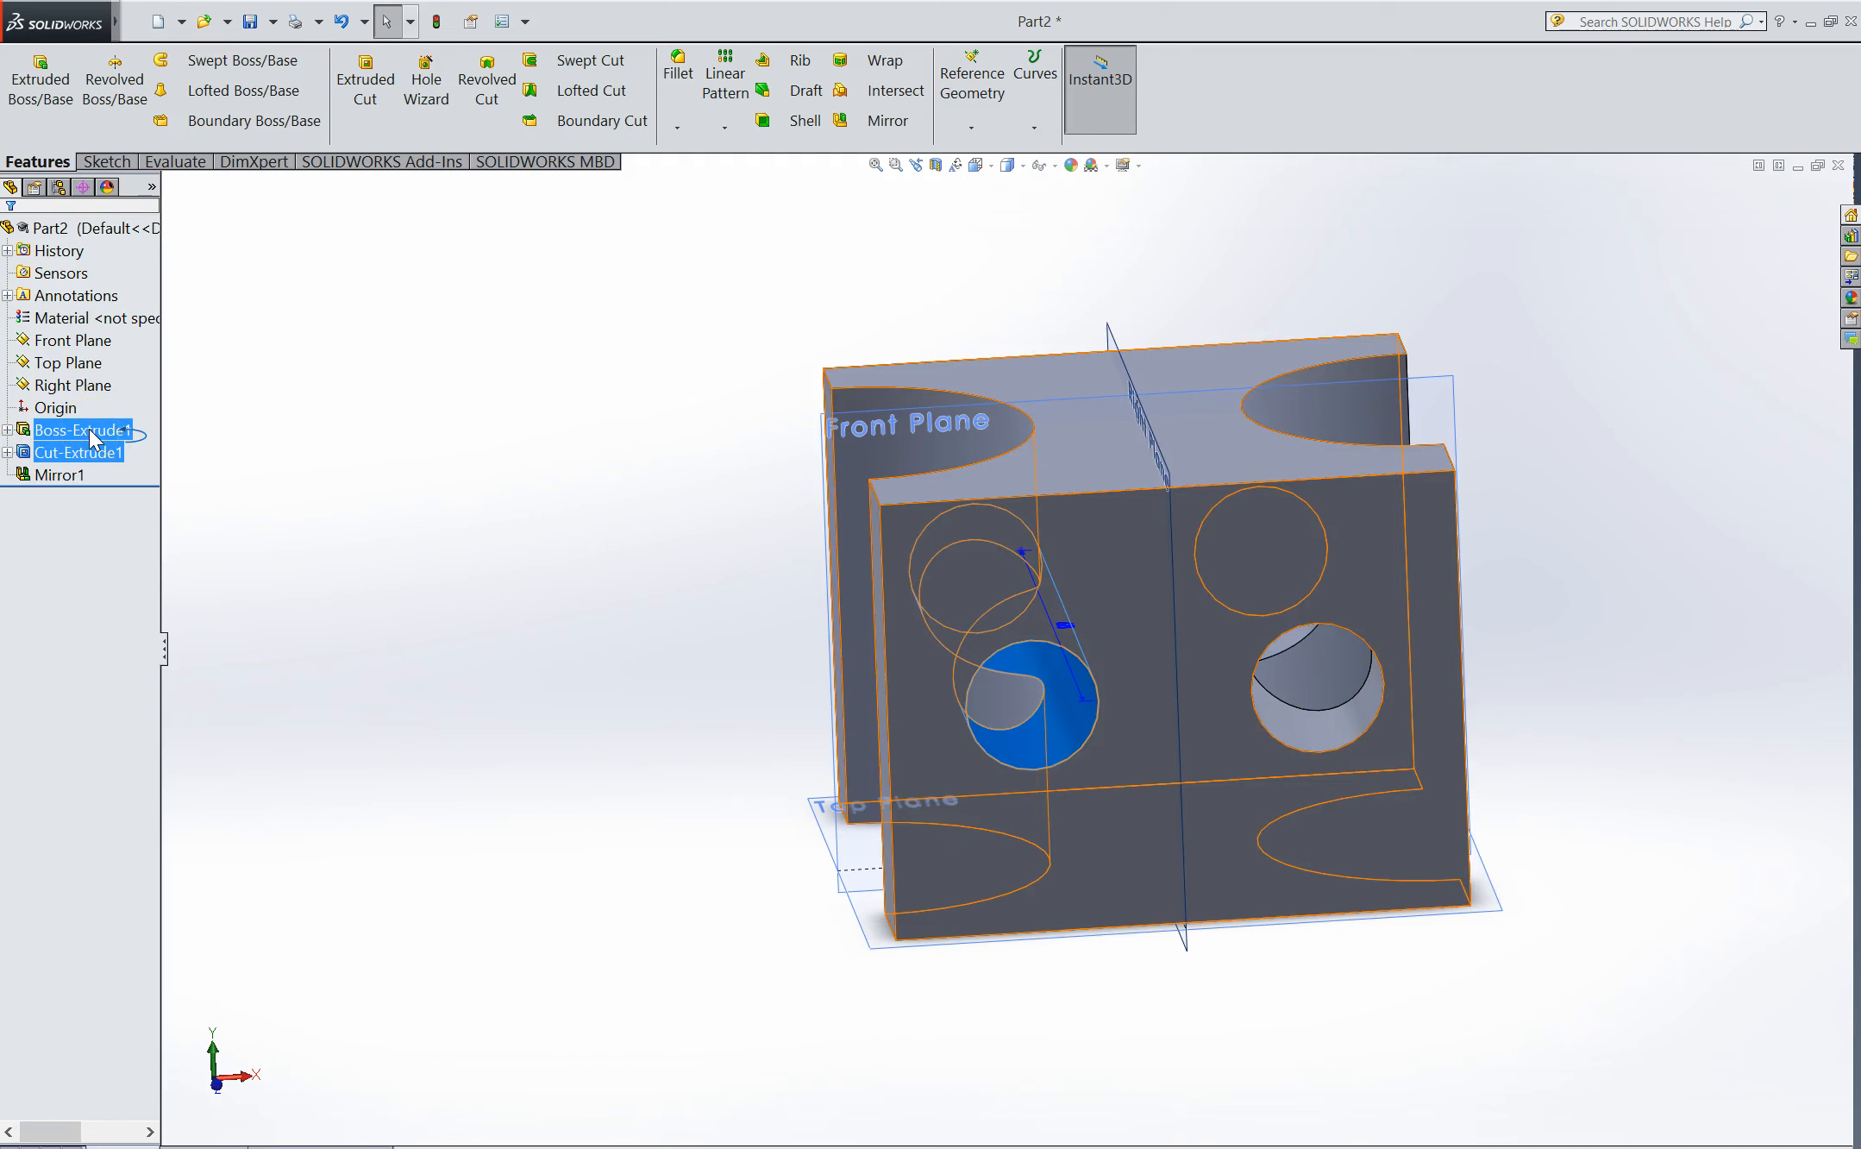
Edit the cut's circle sketch face-on and dimension the circle's diameter at 18 mm
click(7, 452)
click(86, 474)
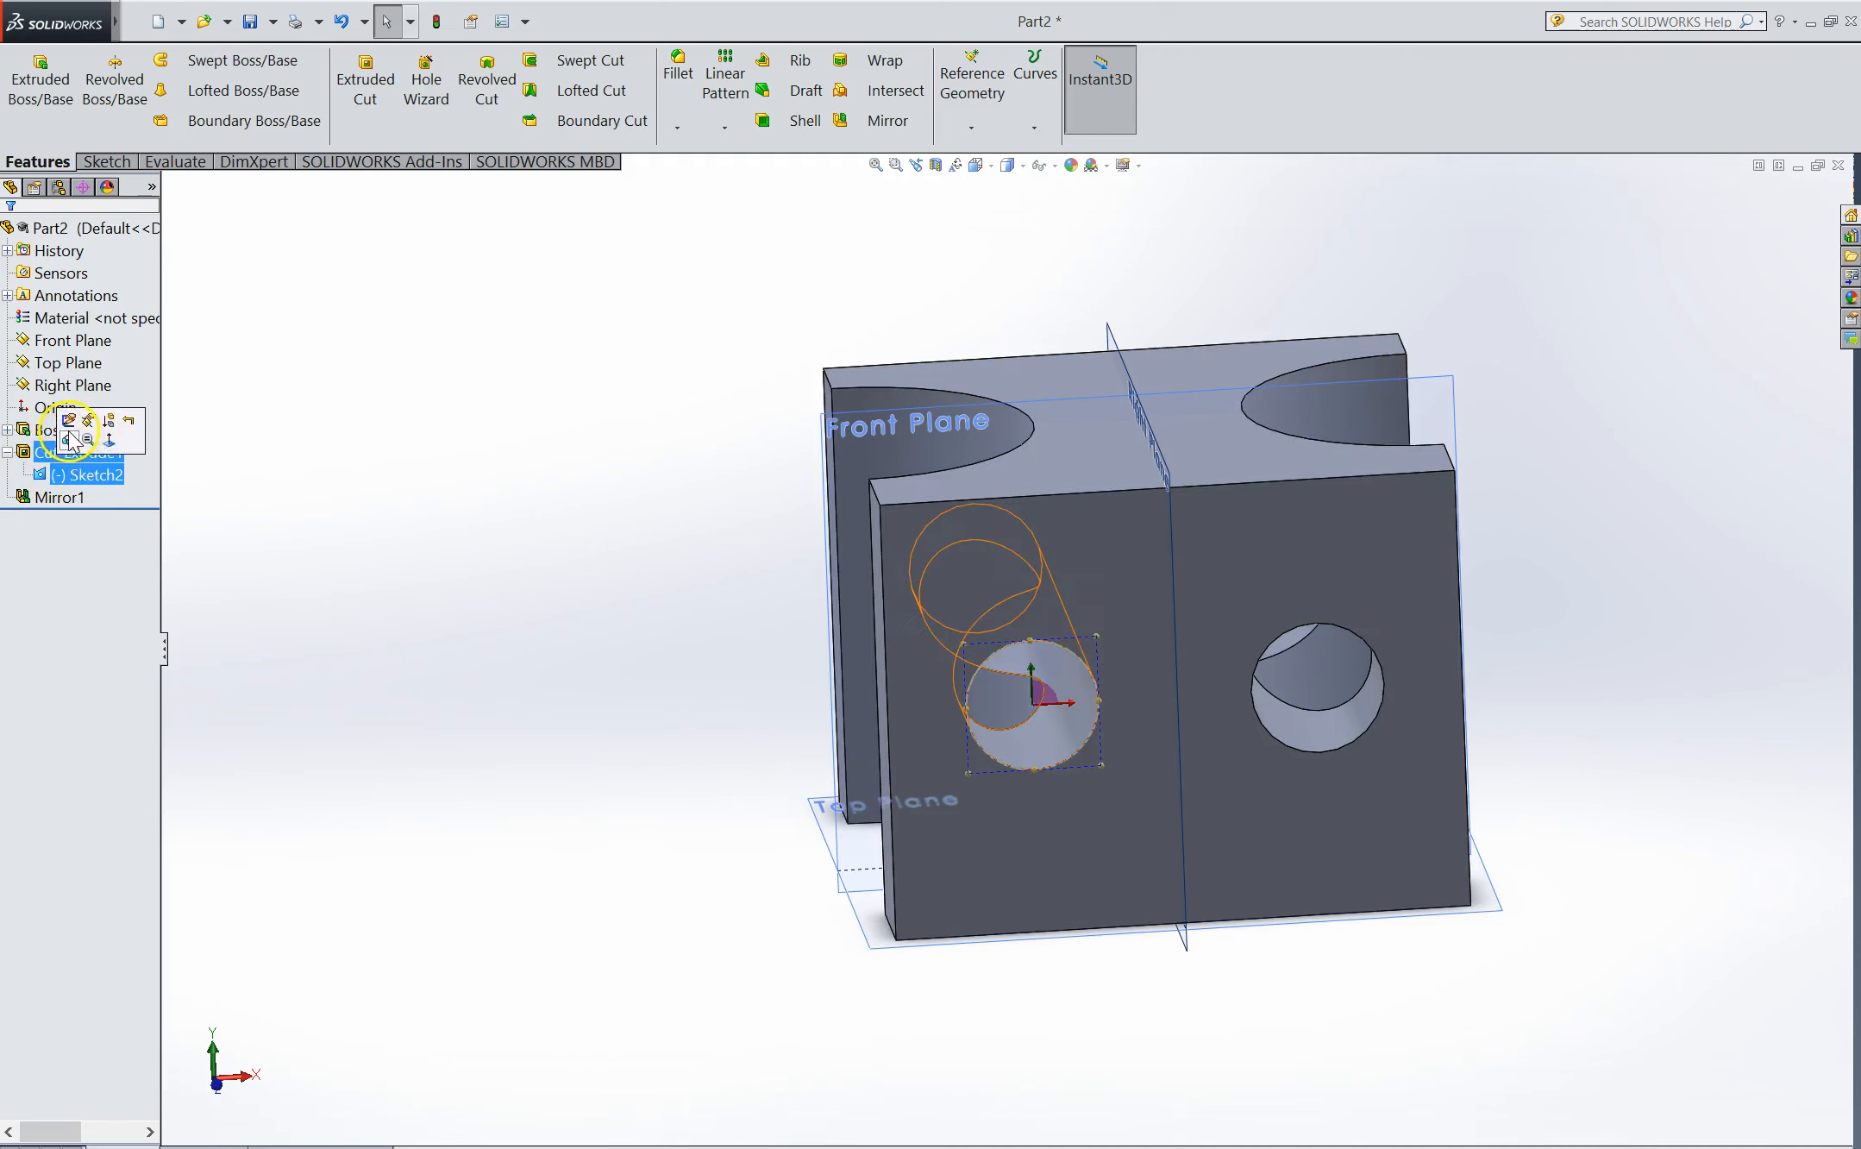
click(69, 423)
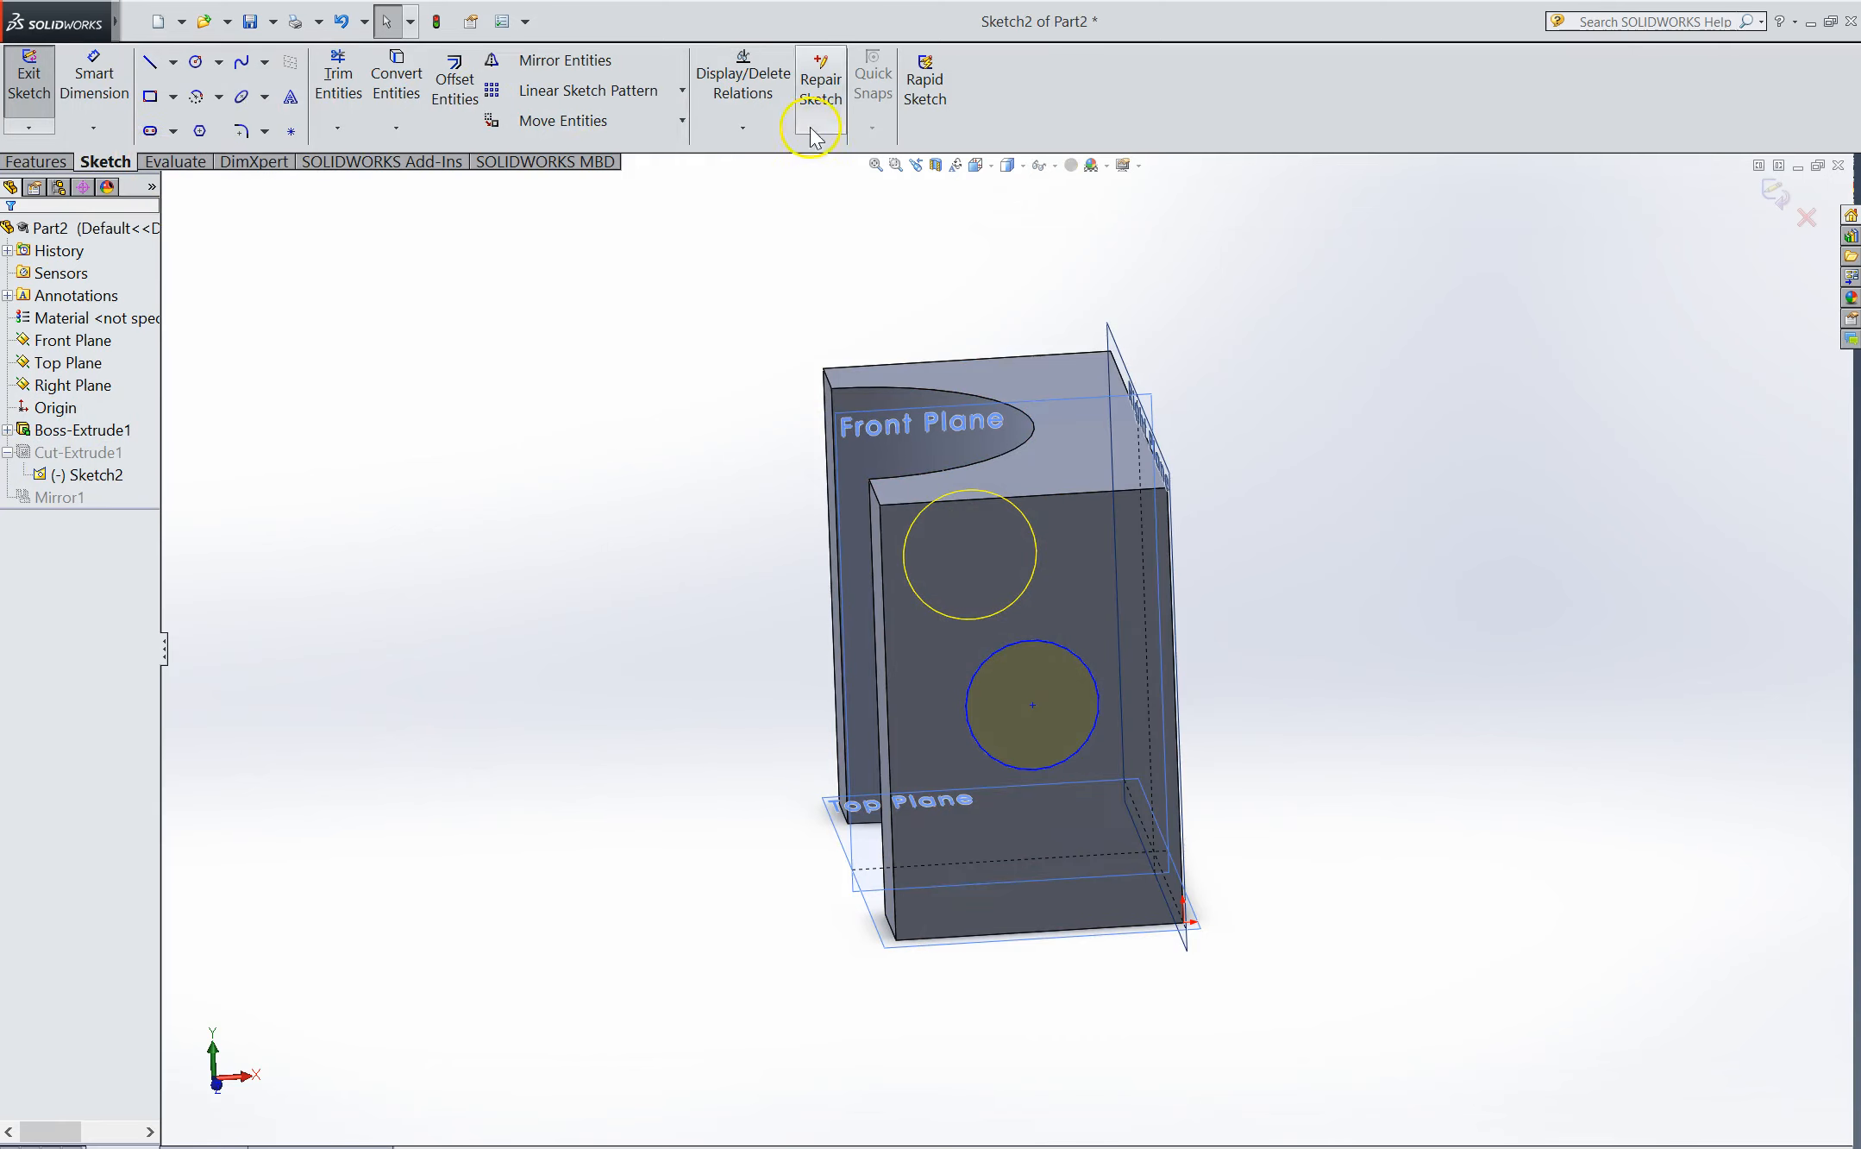
click(976, 164)
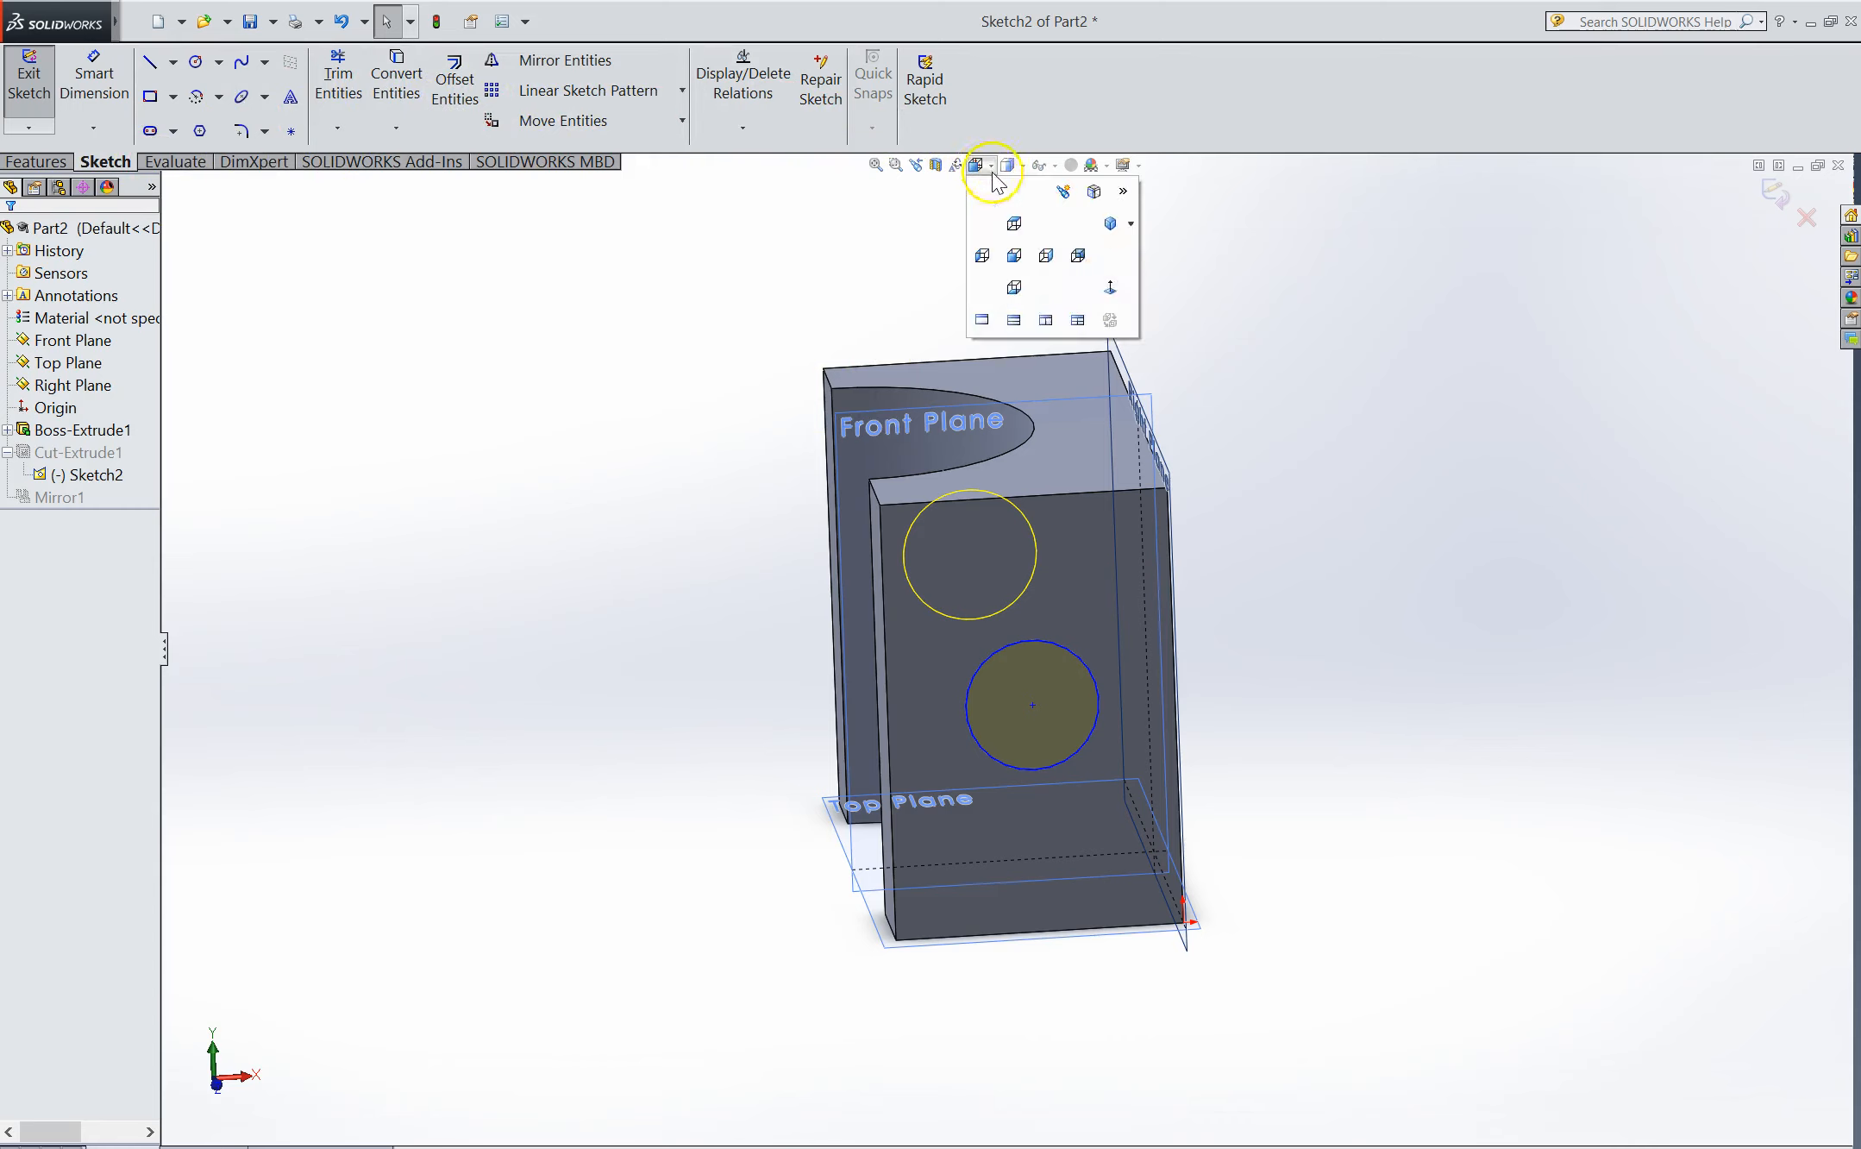
click(1111, 288)
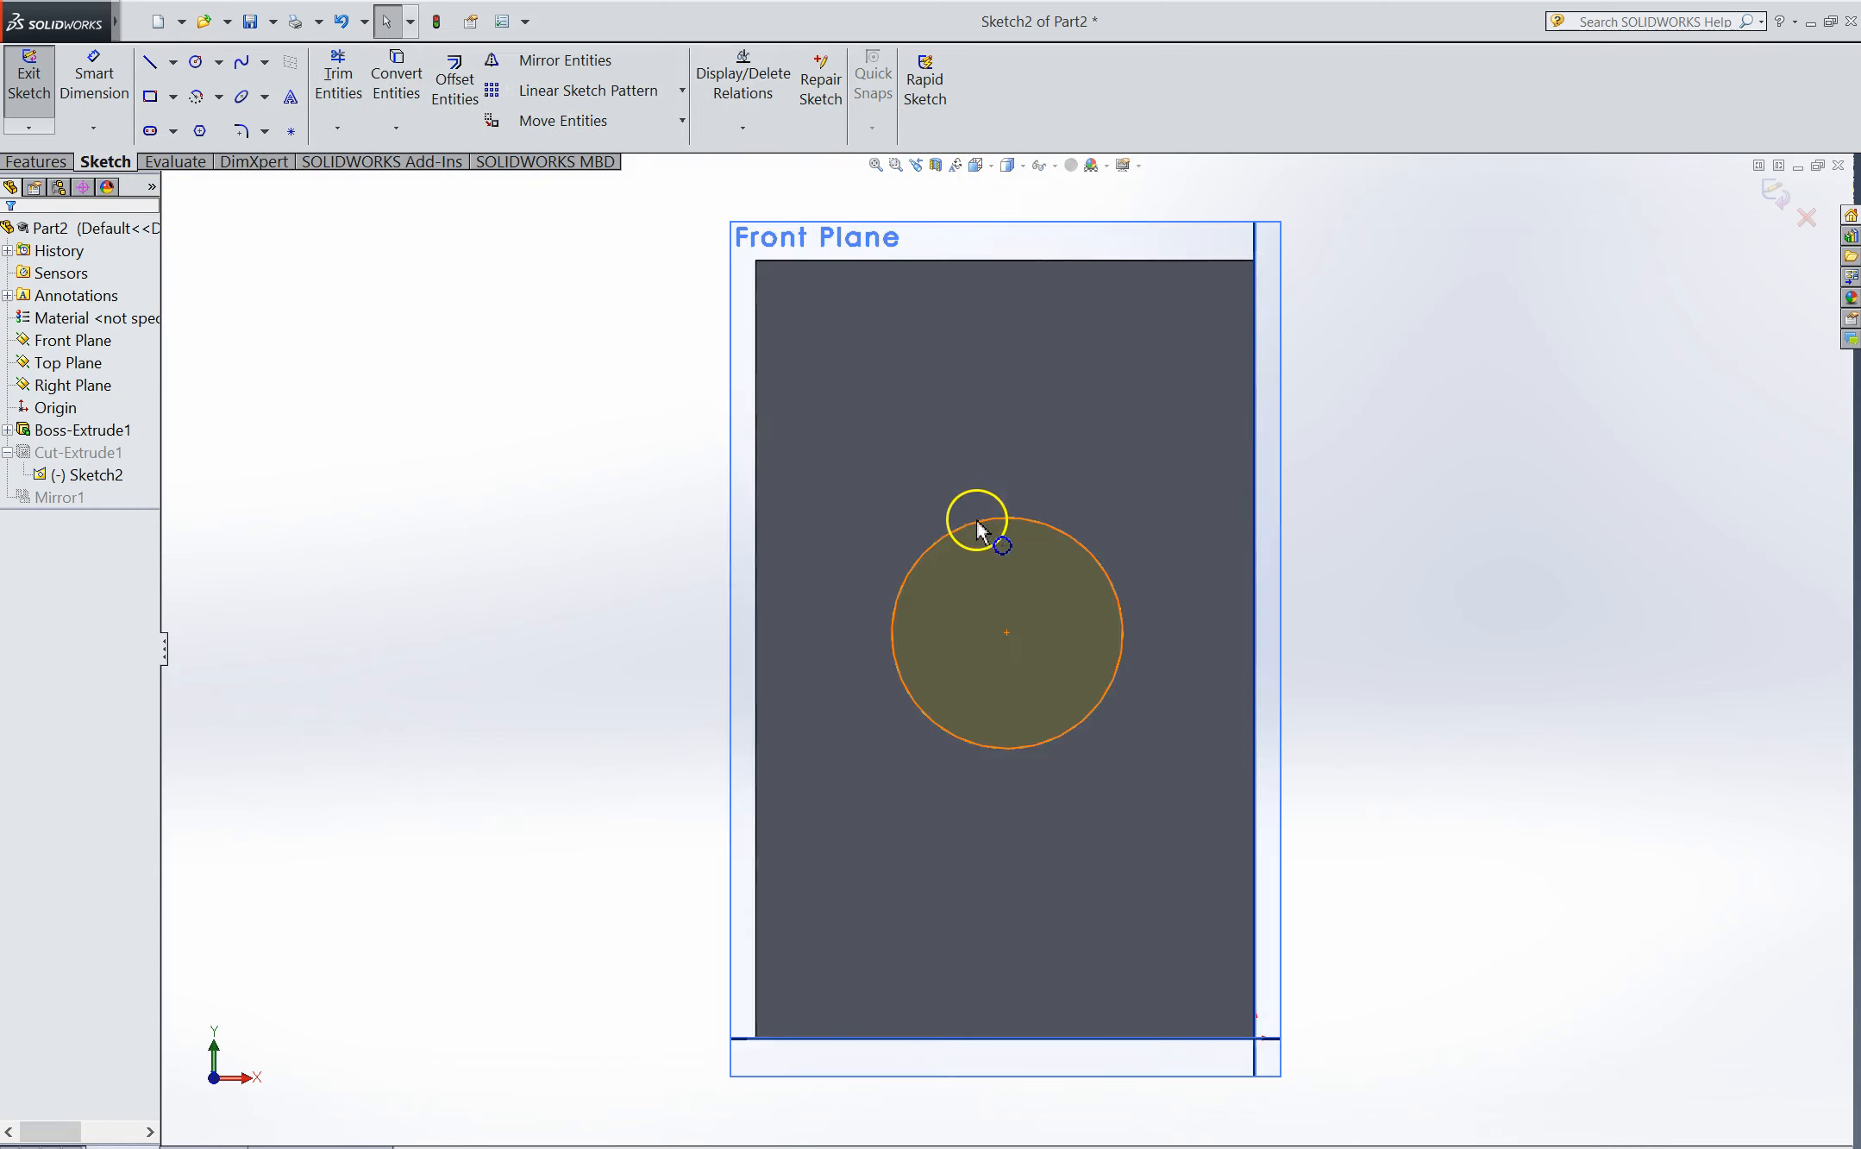
click(975, 521)
click(93, 78)
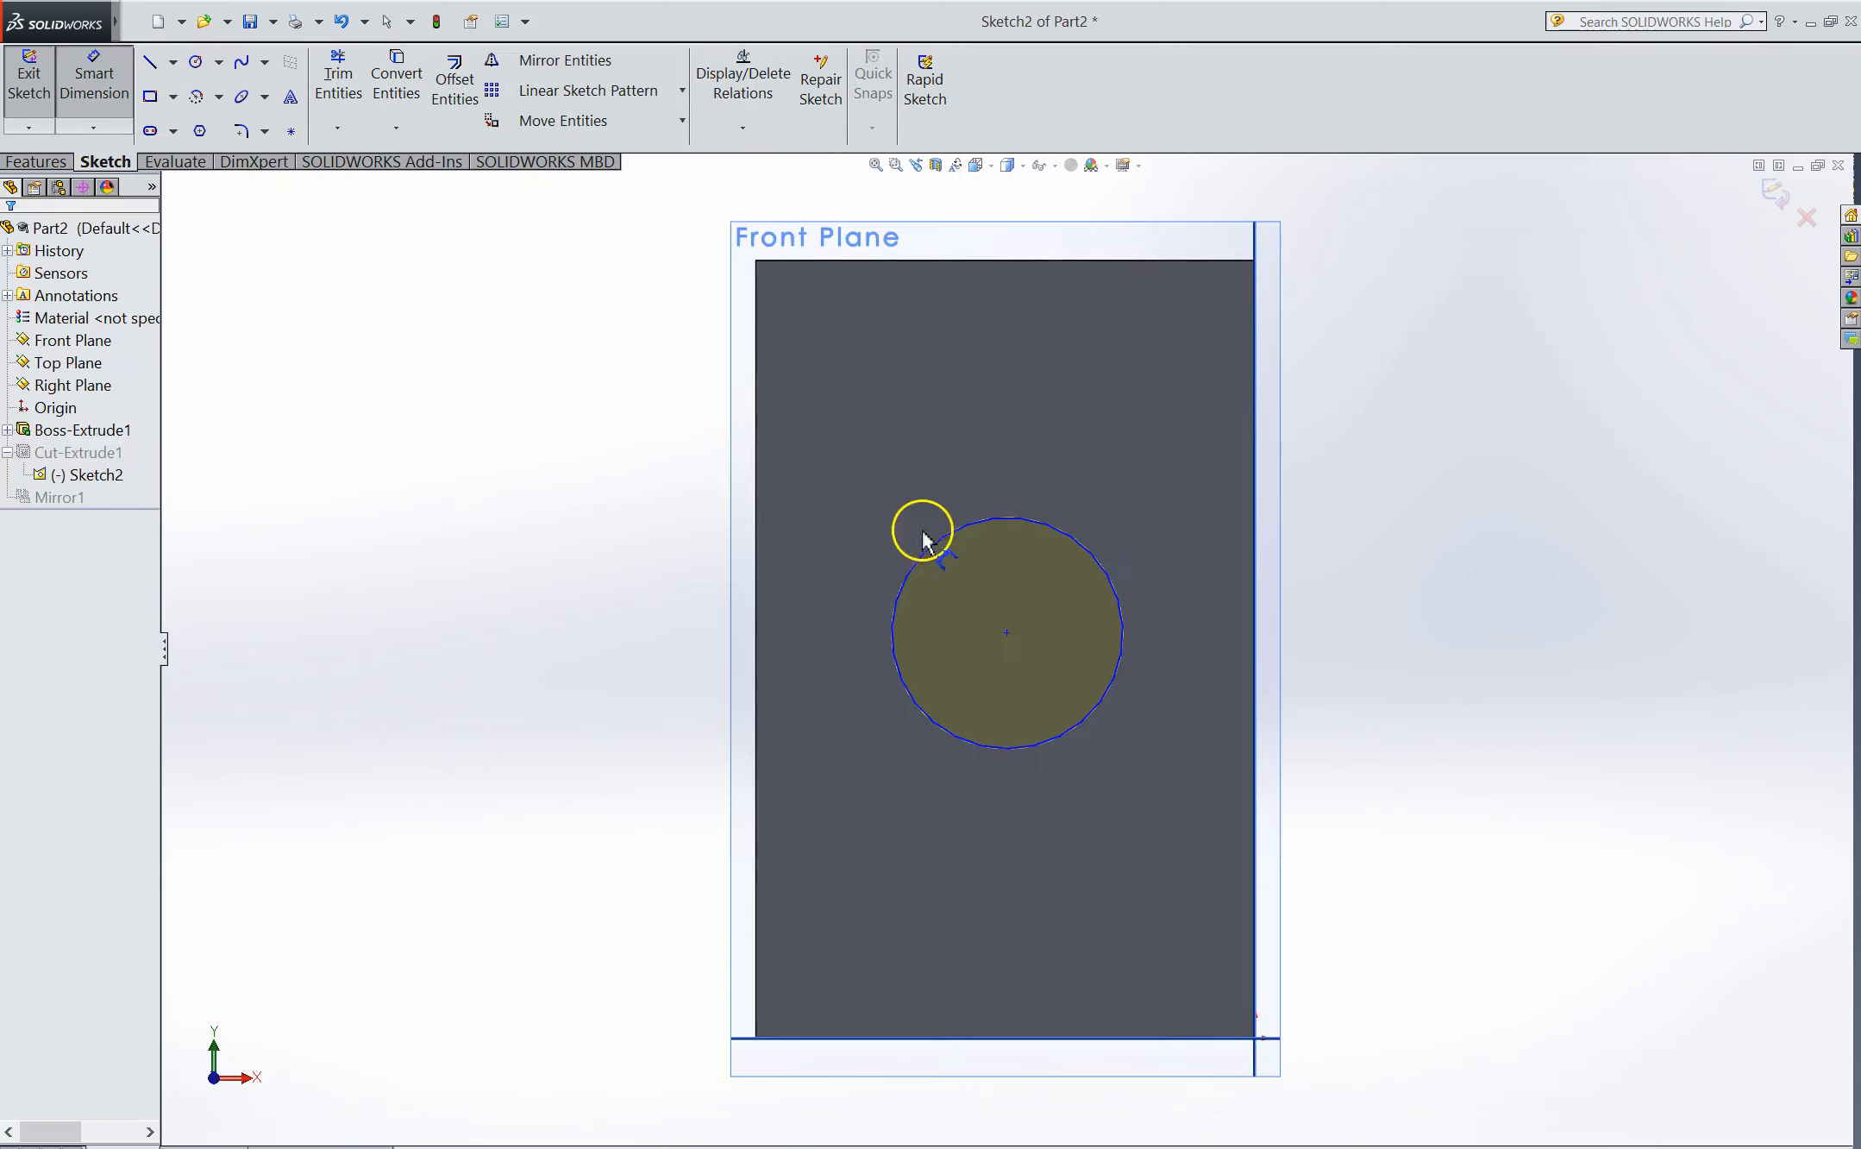
click(942, 538)
click(901, 529)
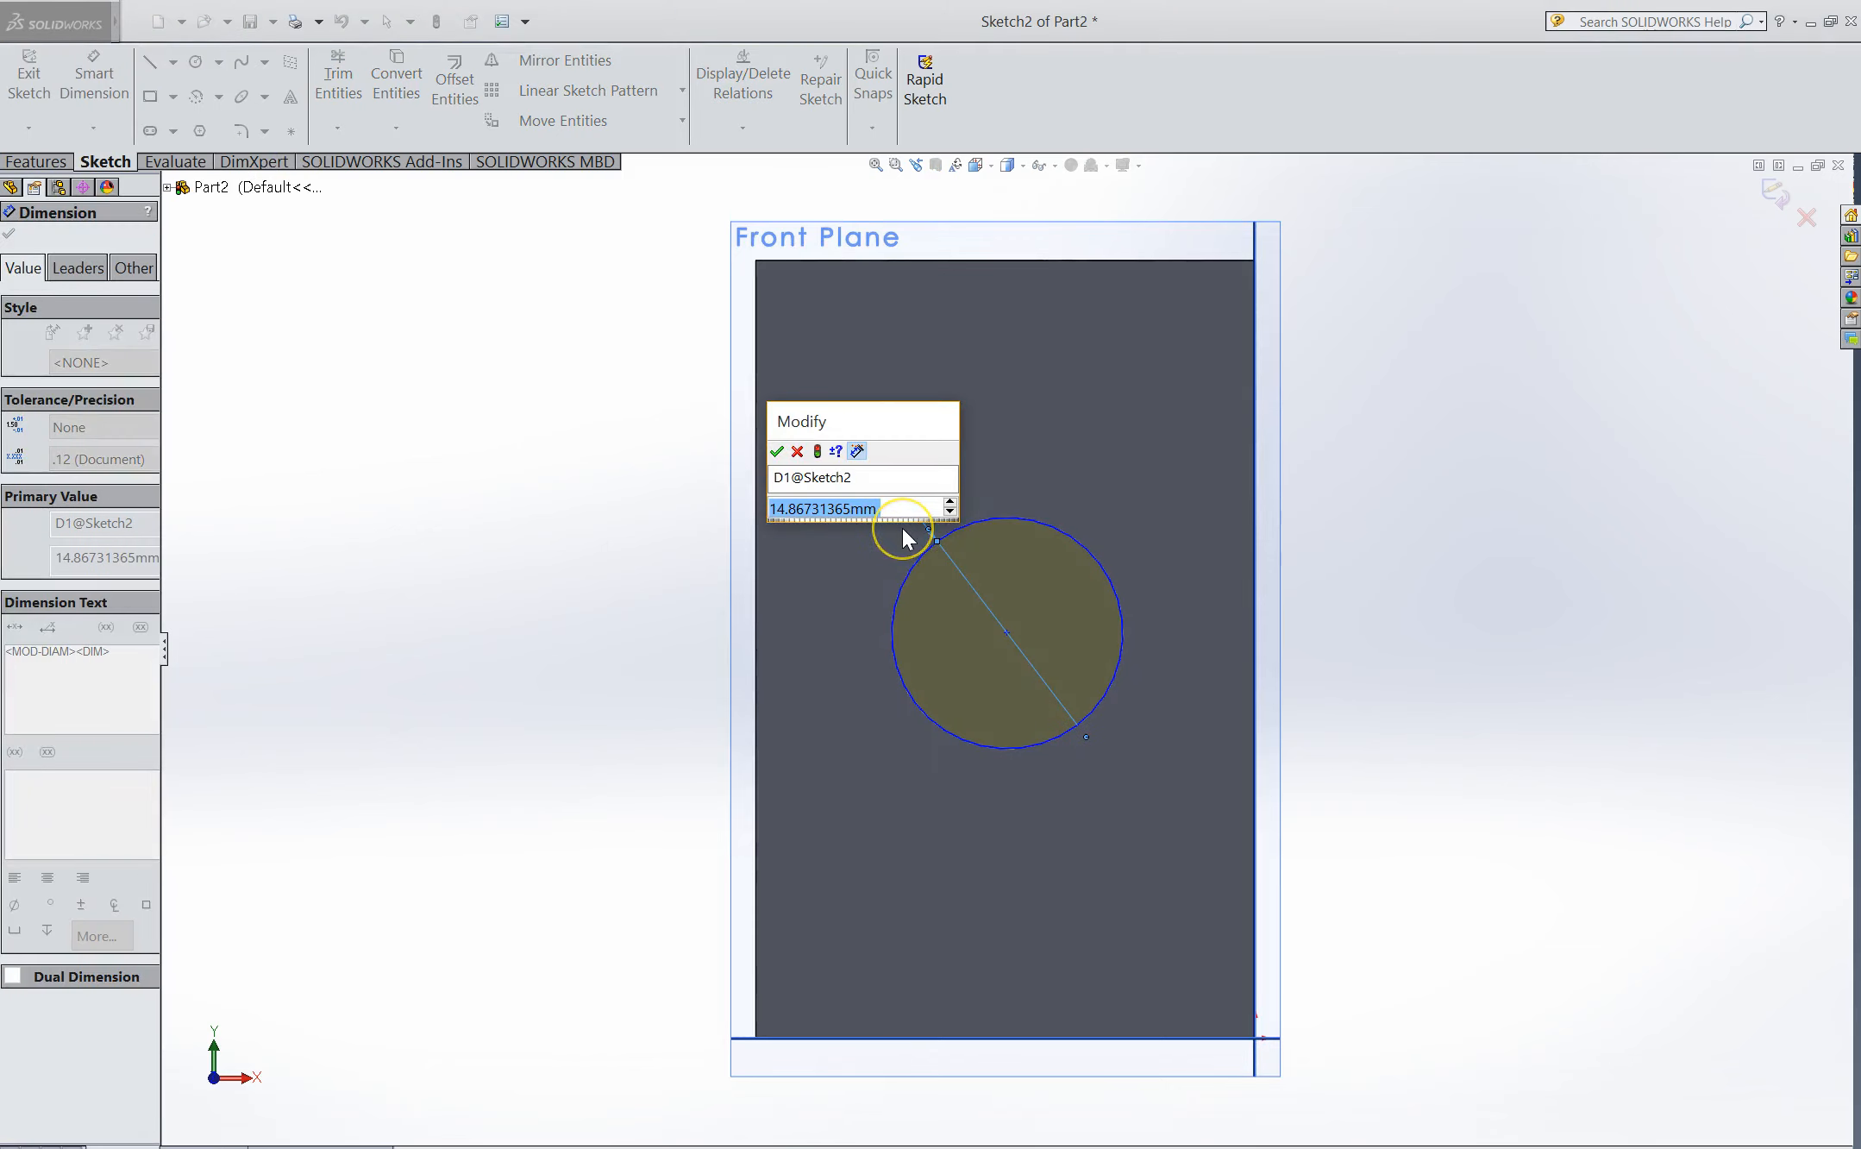
key(Return)
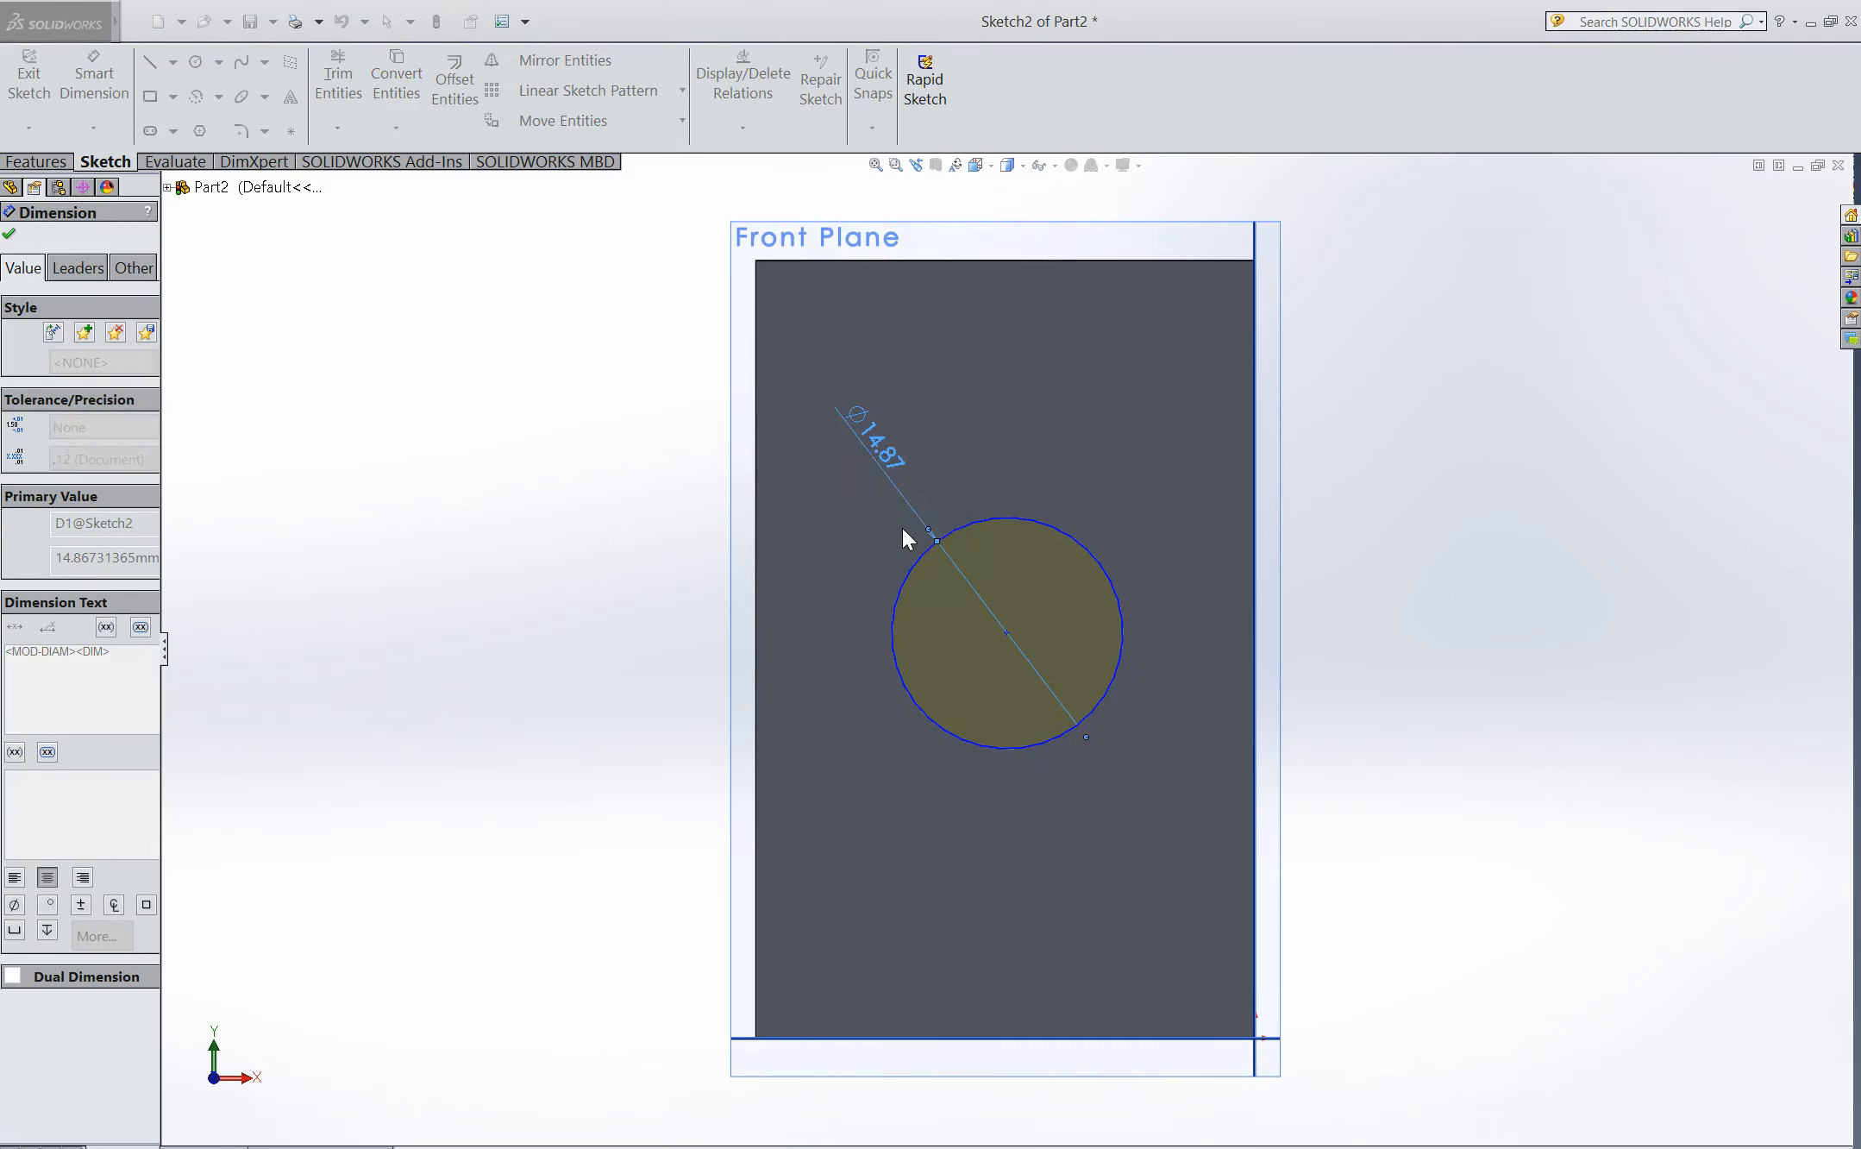
click(104, 86)
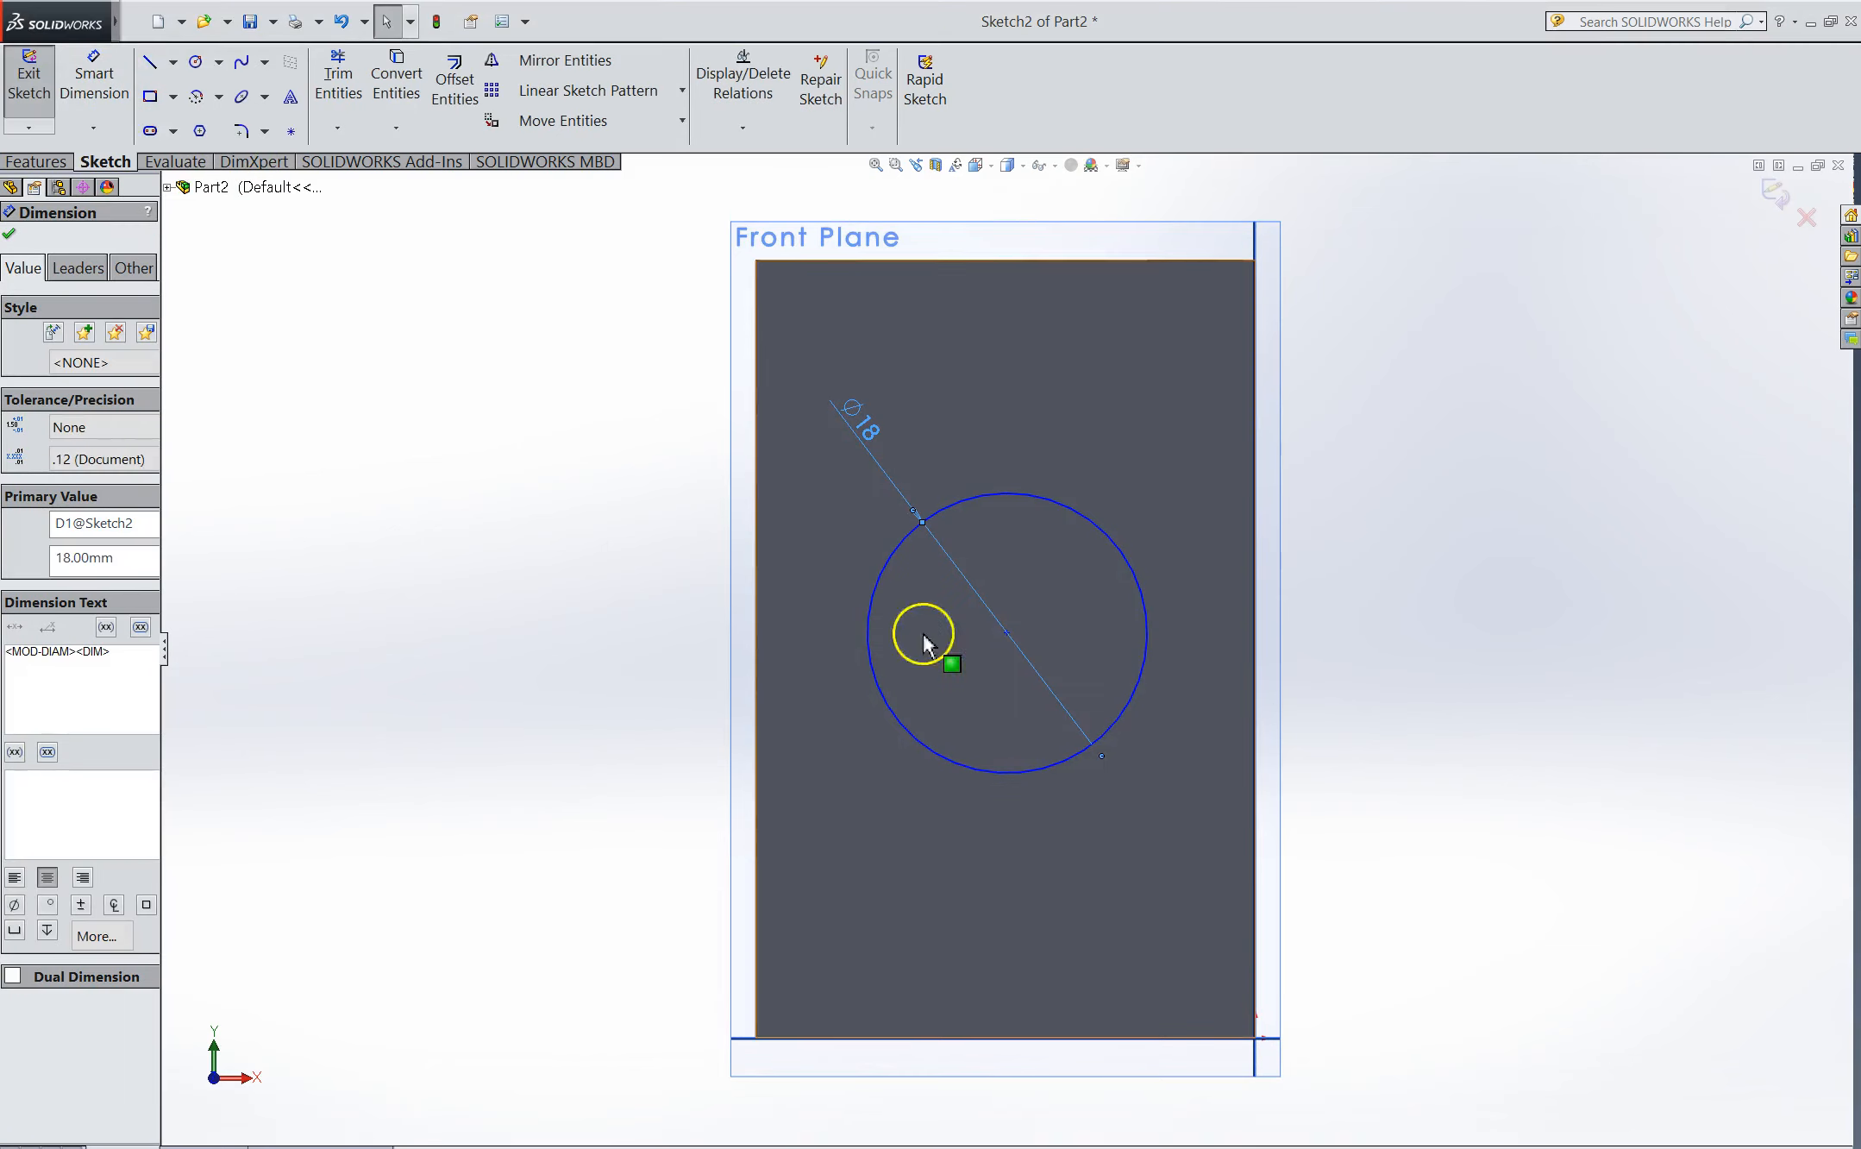
Move the circle's centre toward the block's outer side so the circle overlaps that edge, and exit the sketch
drag(1006, 632, 837, 624)
click(12, 233)
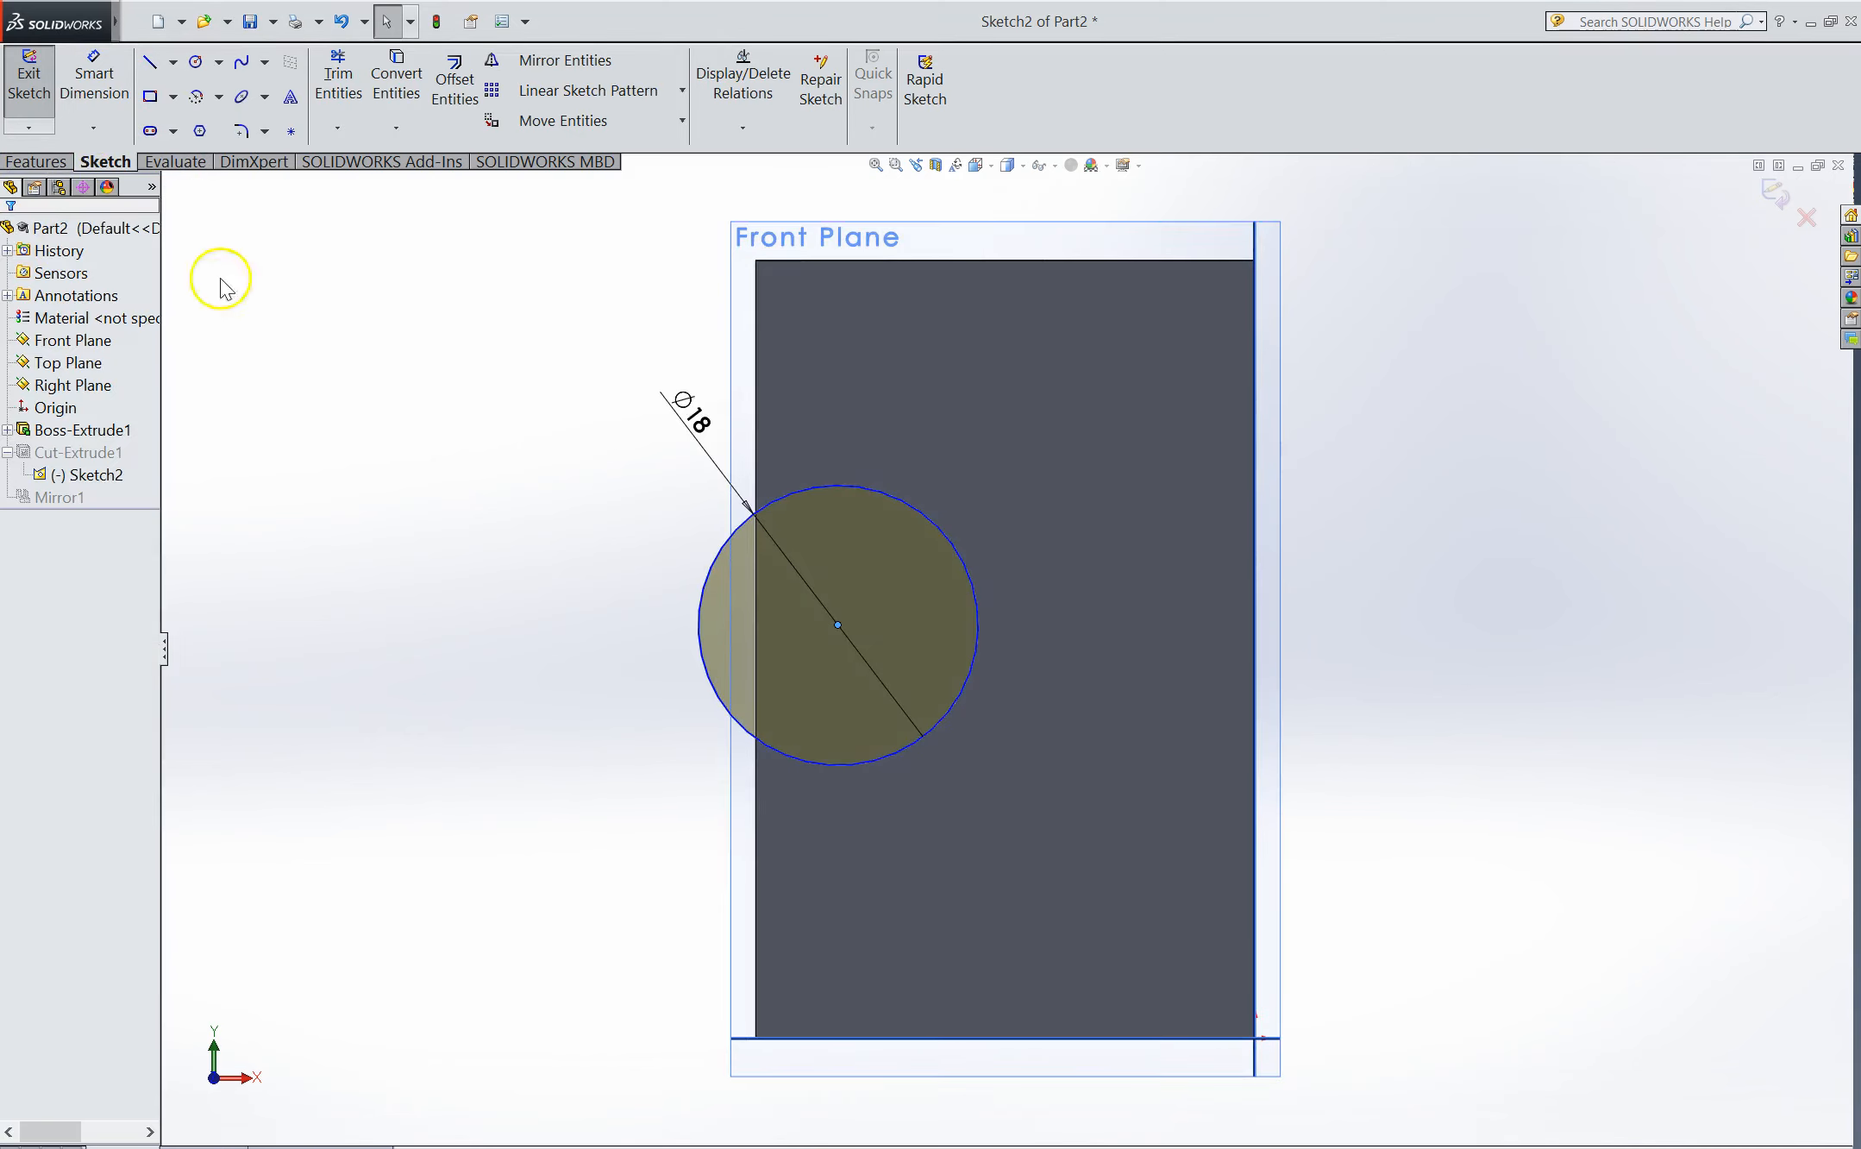
click(1764, 194)
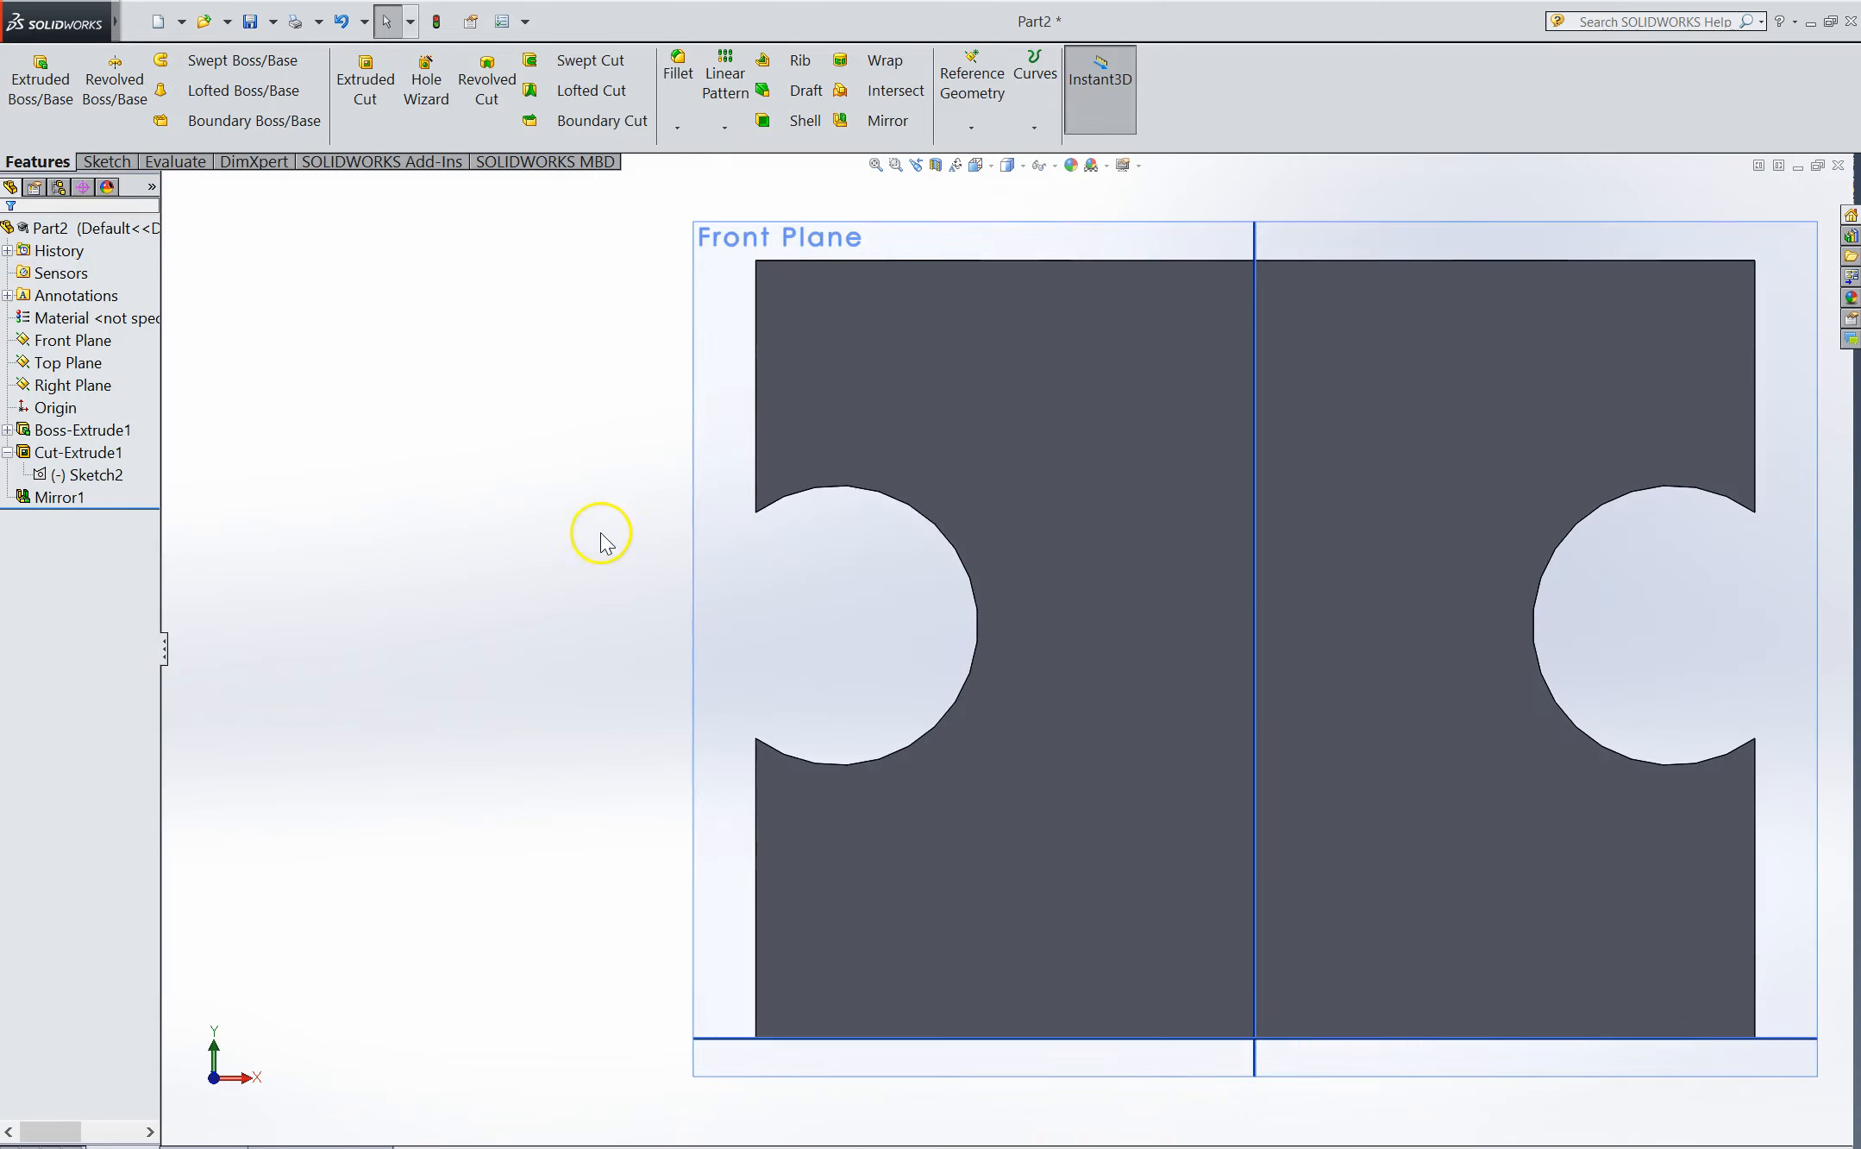
Examine the edited cut on both halves of the block and highlight the boss, cut and mirror features in turn
middle_drag(588, 532, 654, 586)
scroll(654, 586, up, 4)
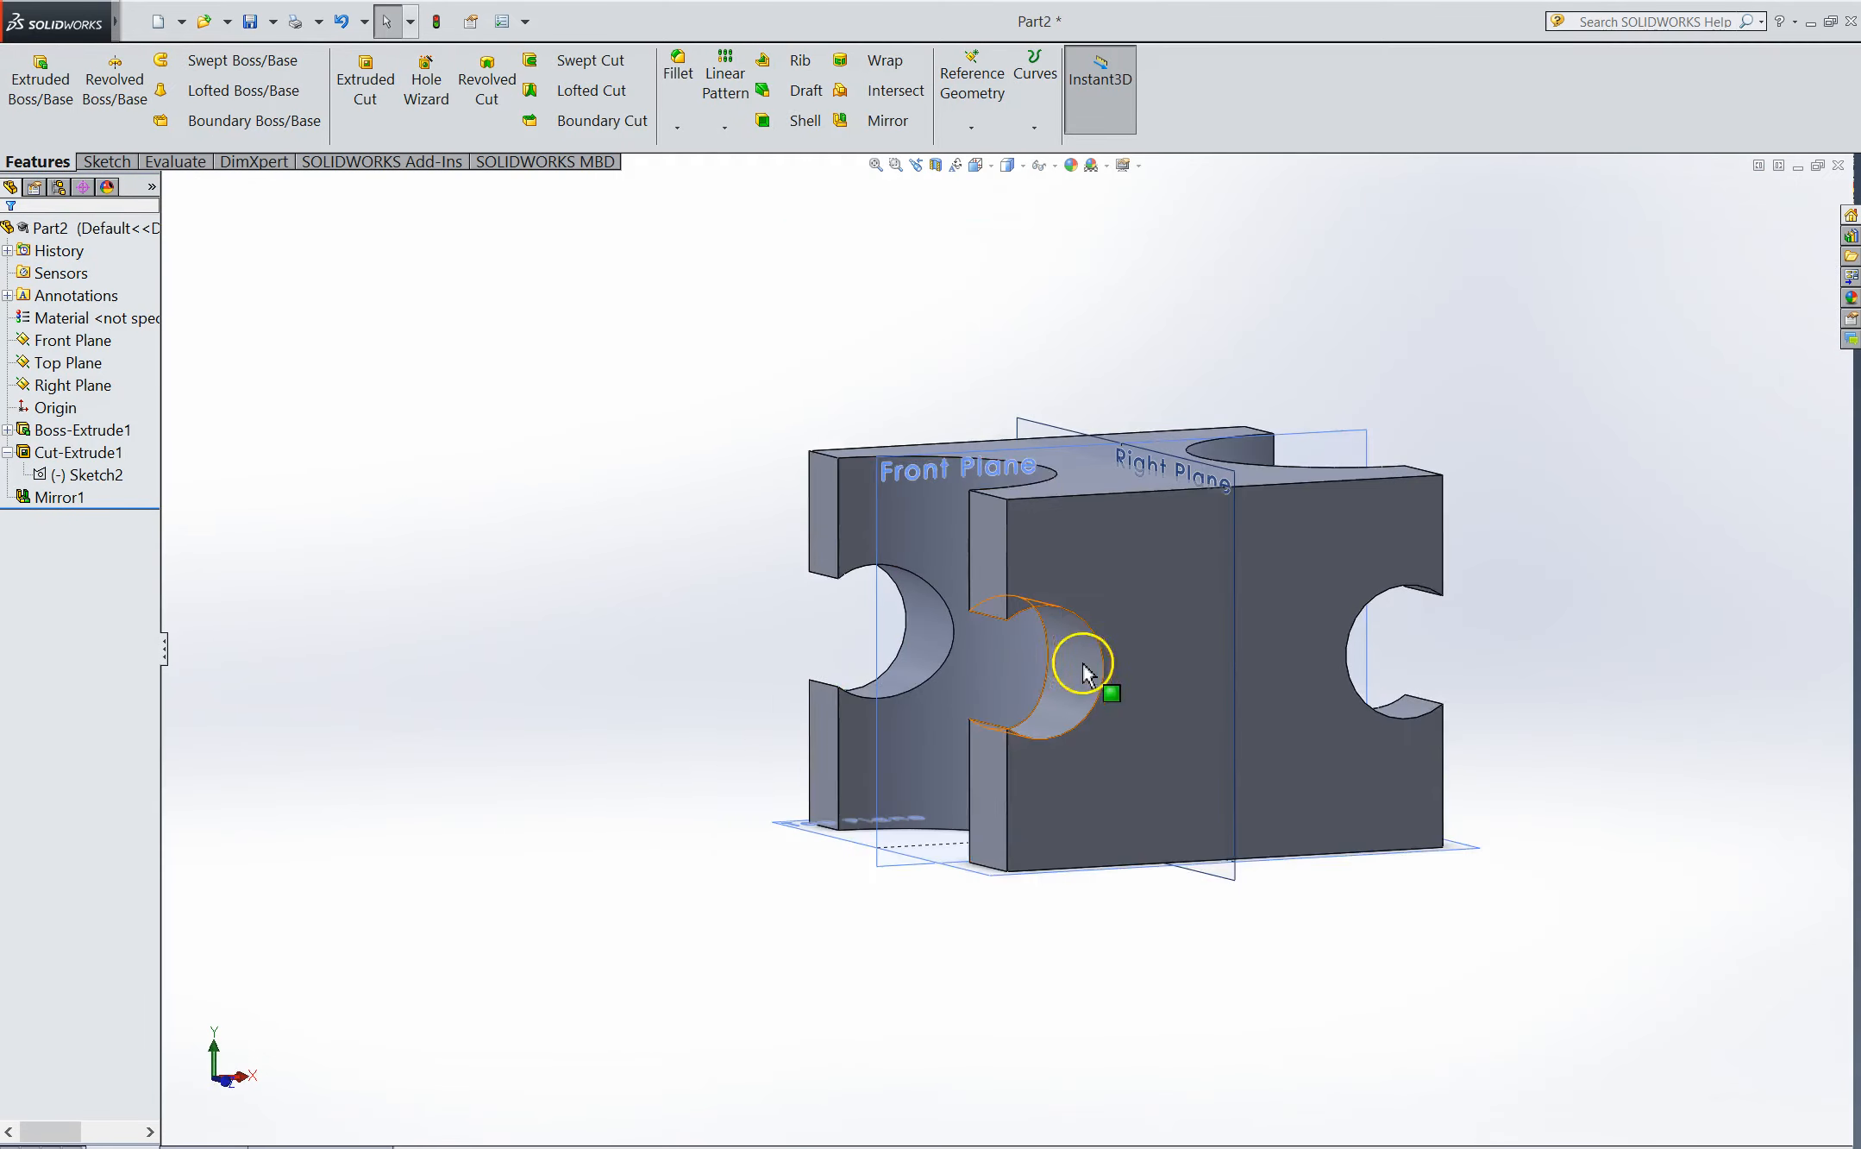
scroll(1078, 665, down, 1)
middle_drag(1216, 562, 1255, 615)
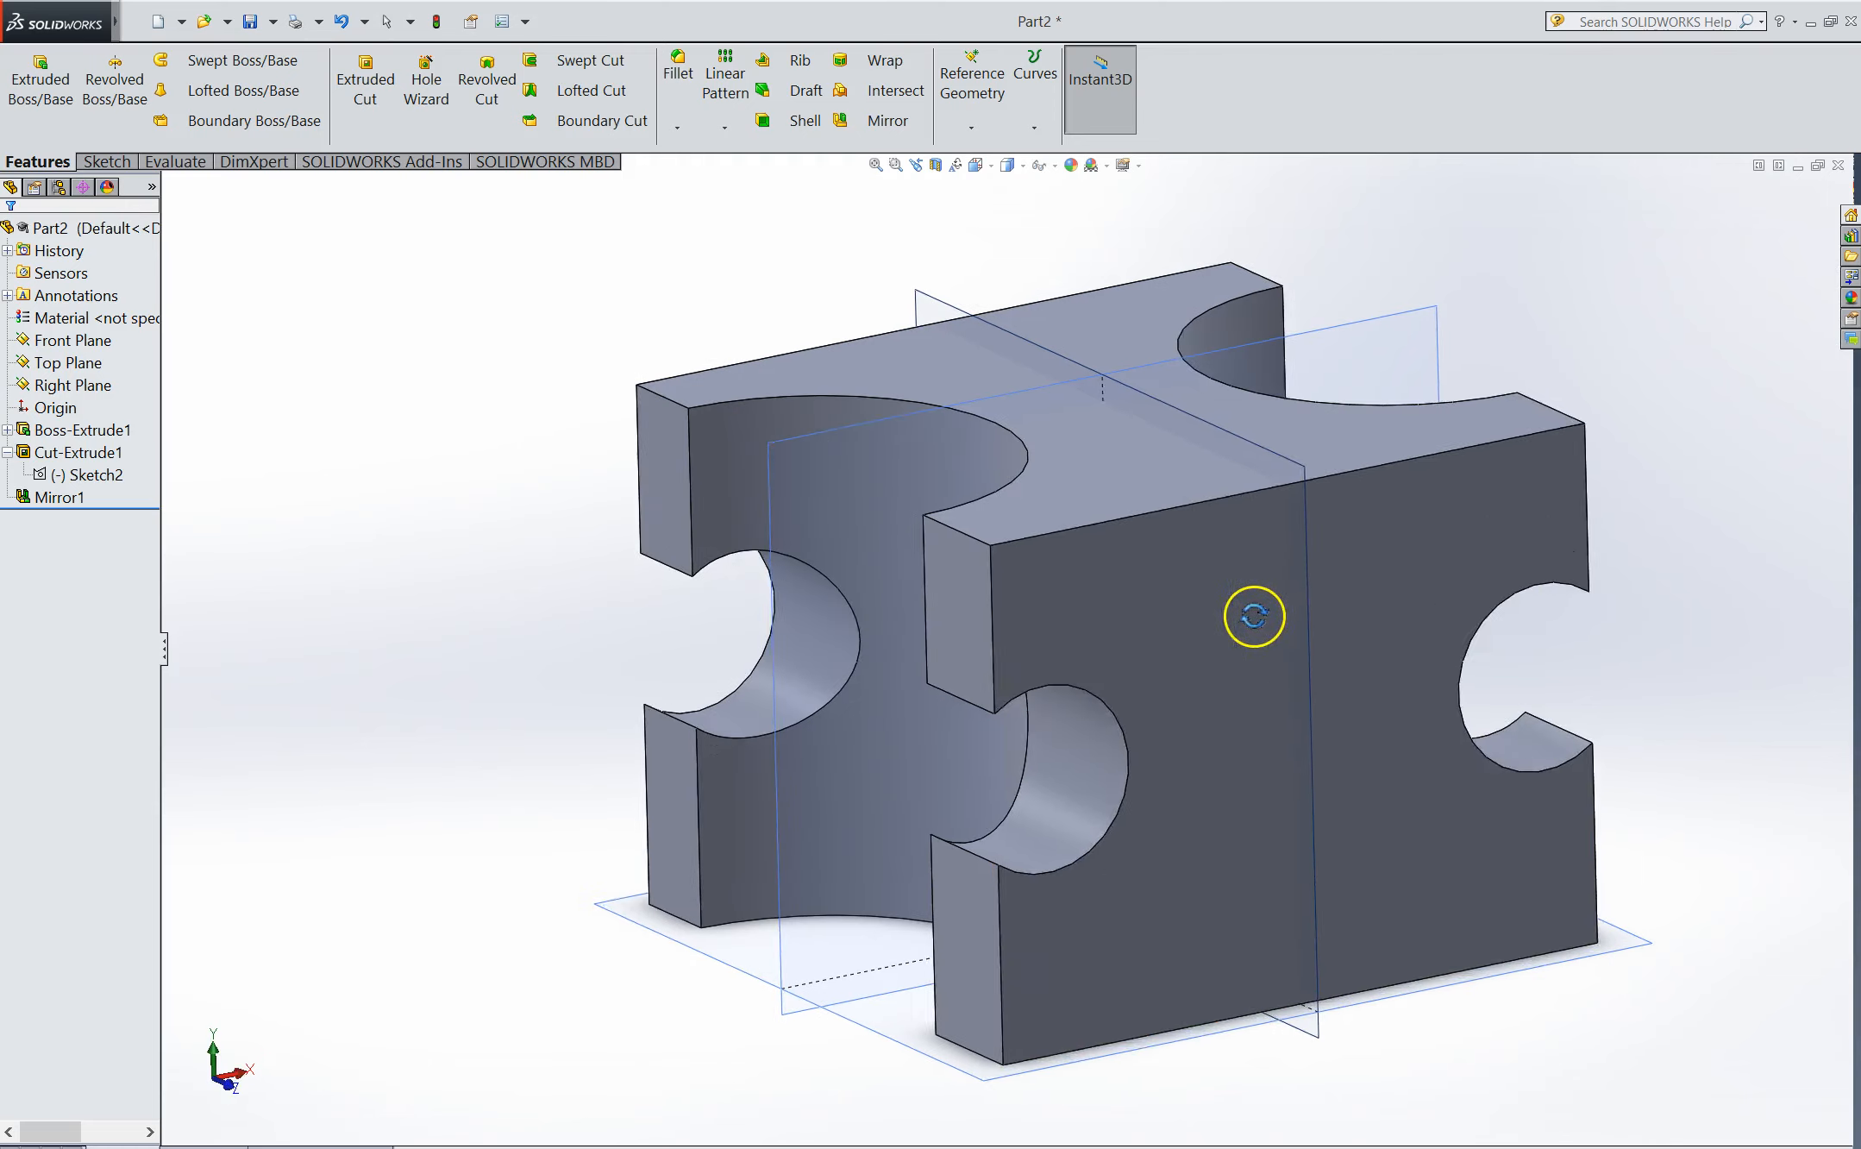
click(6, 452)
click(57, 454)
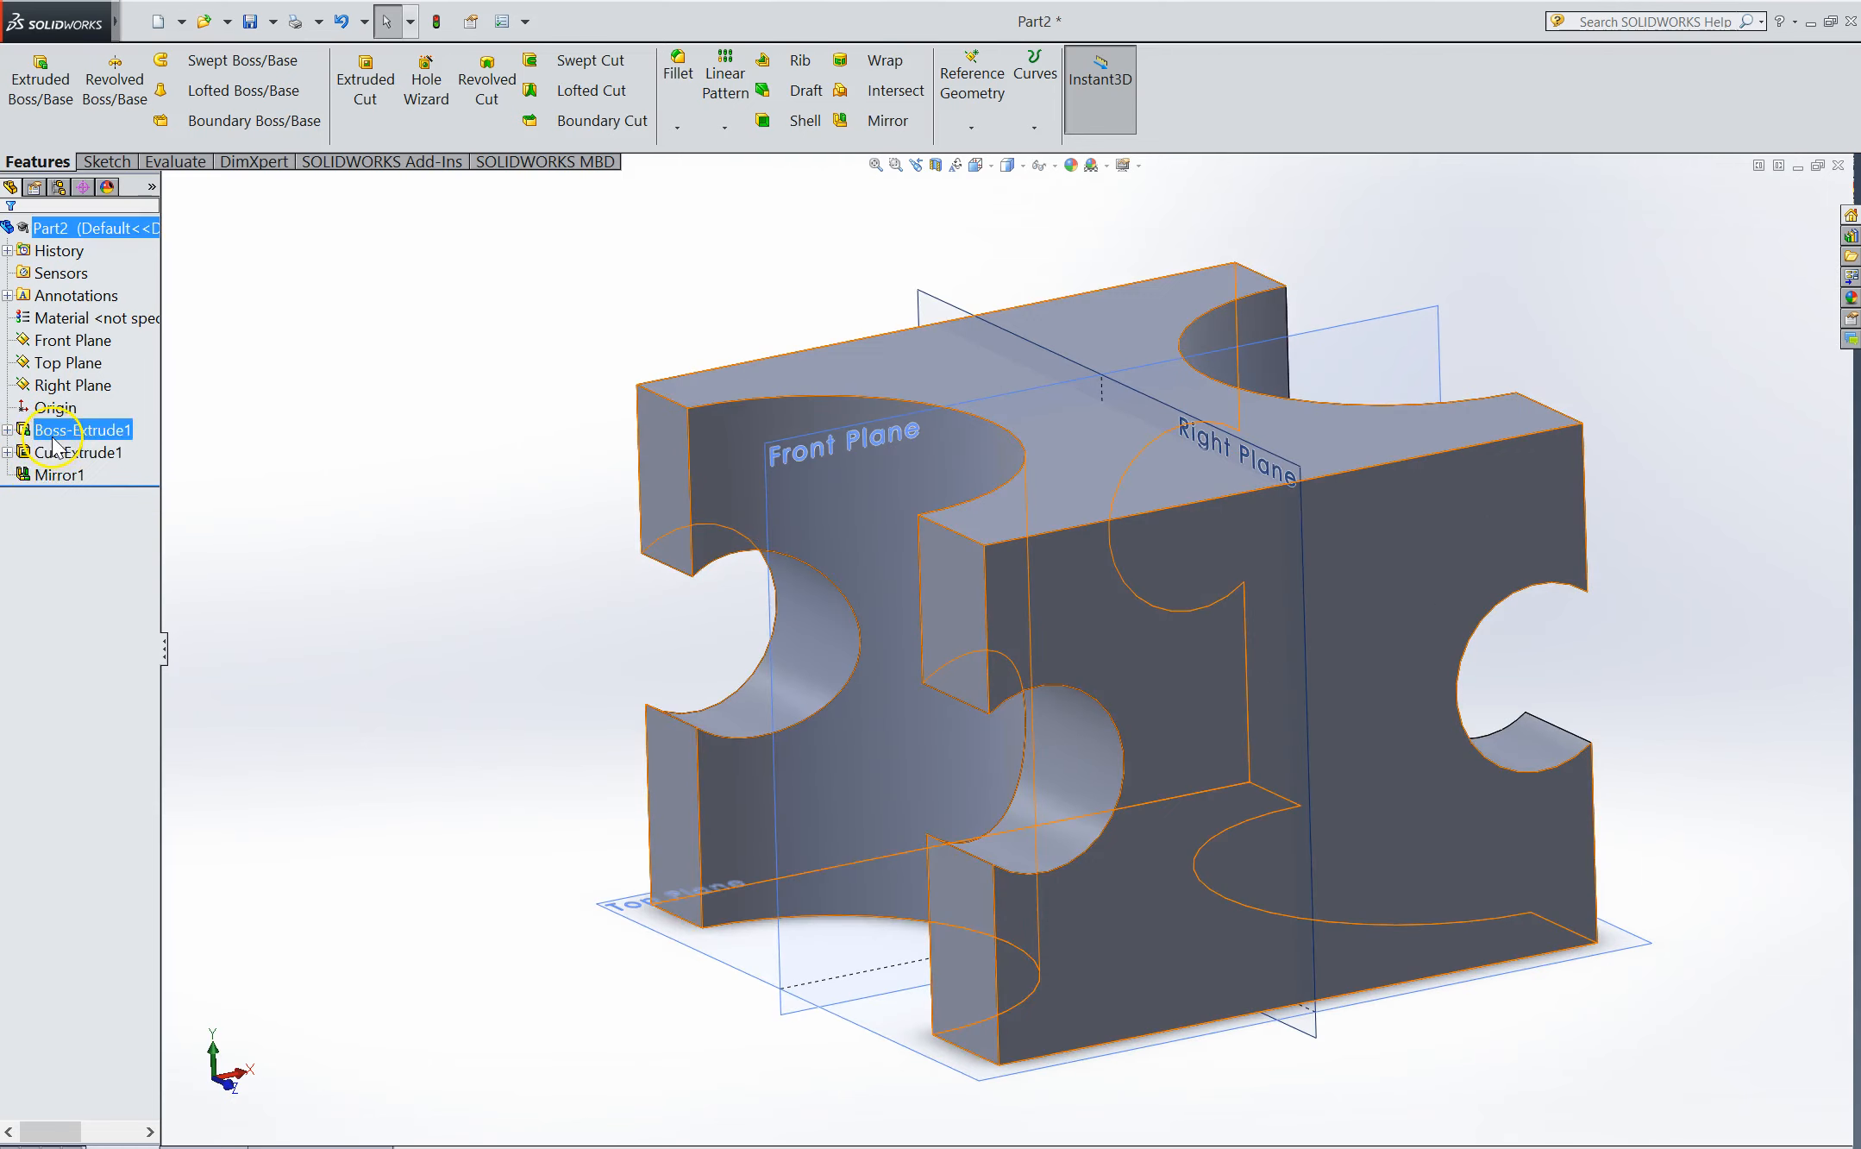
click(50, 508)
click(55, 479)
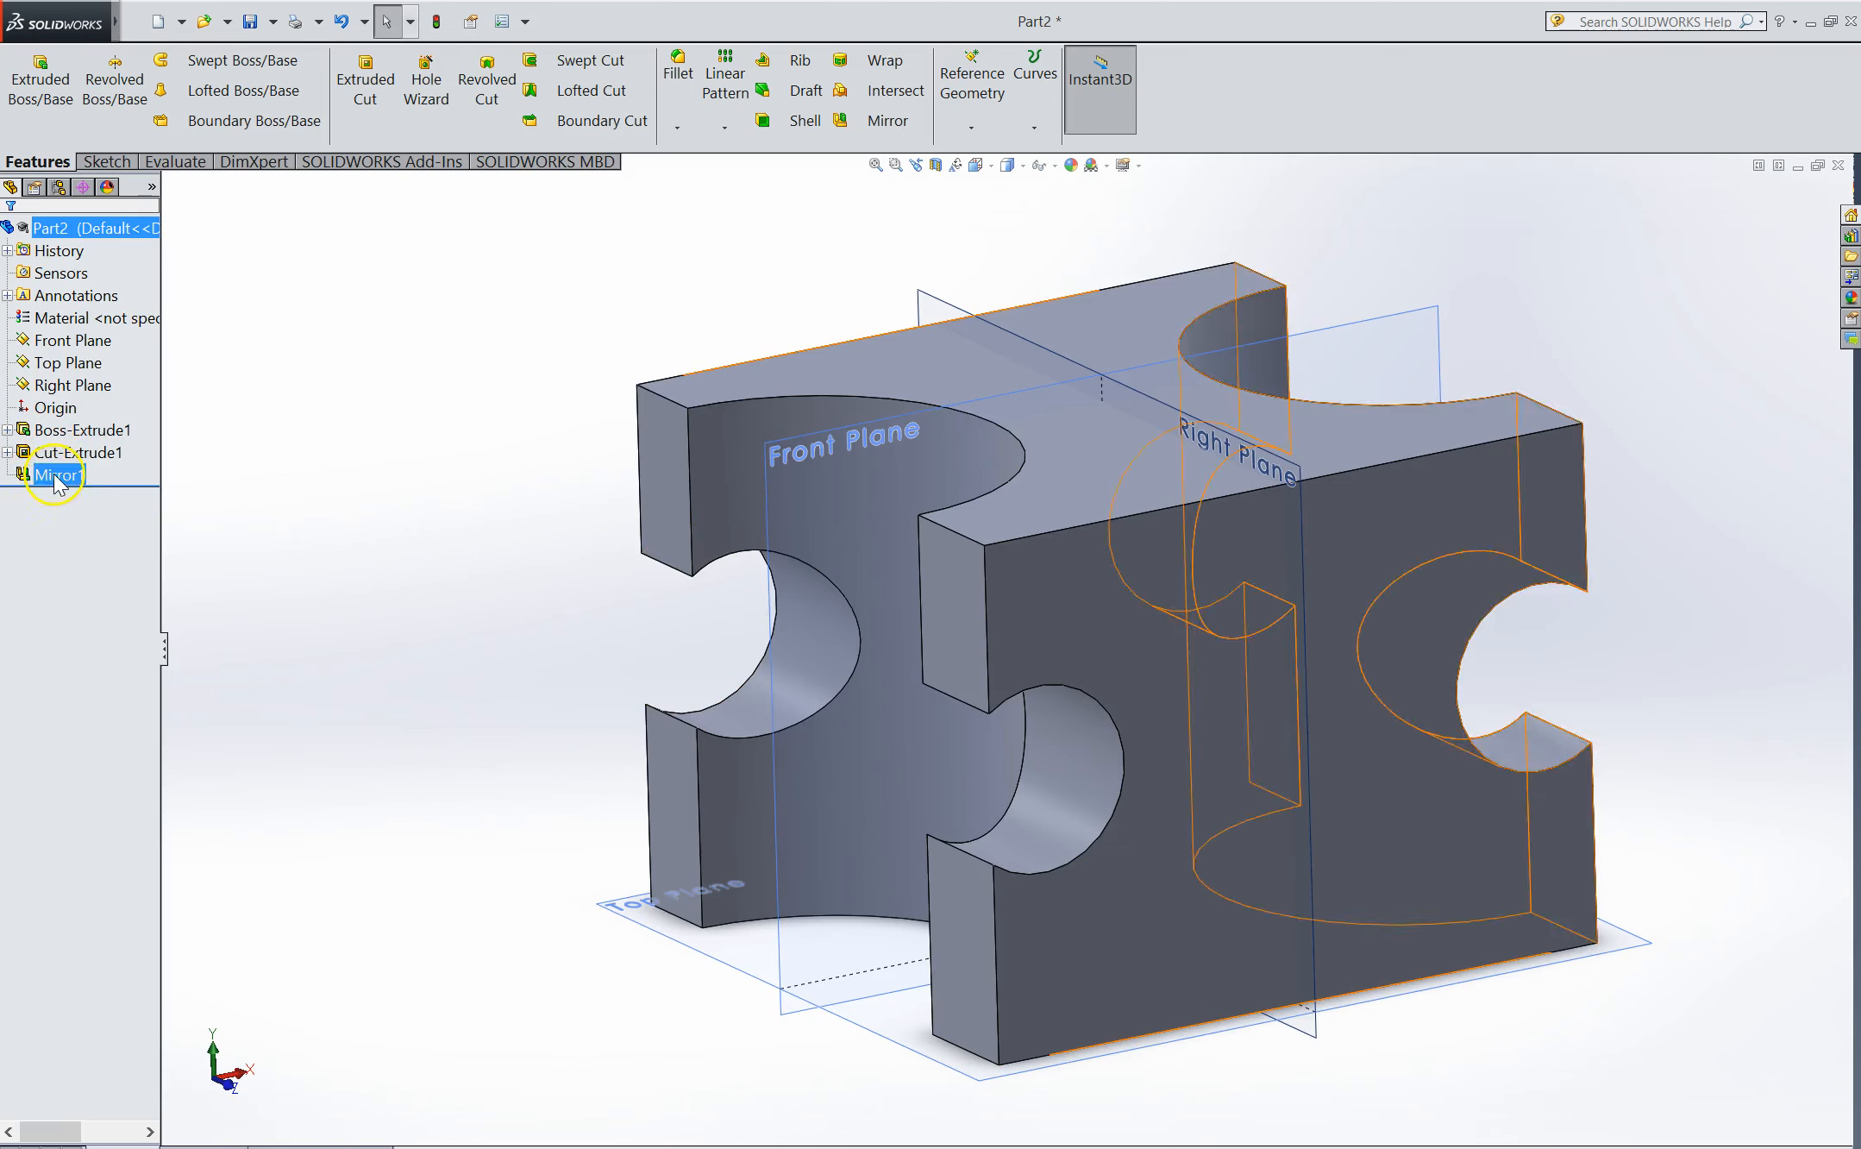
click(198, 517)
middle_drag(503, 548, 511, 503)
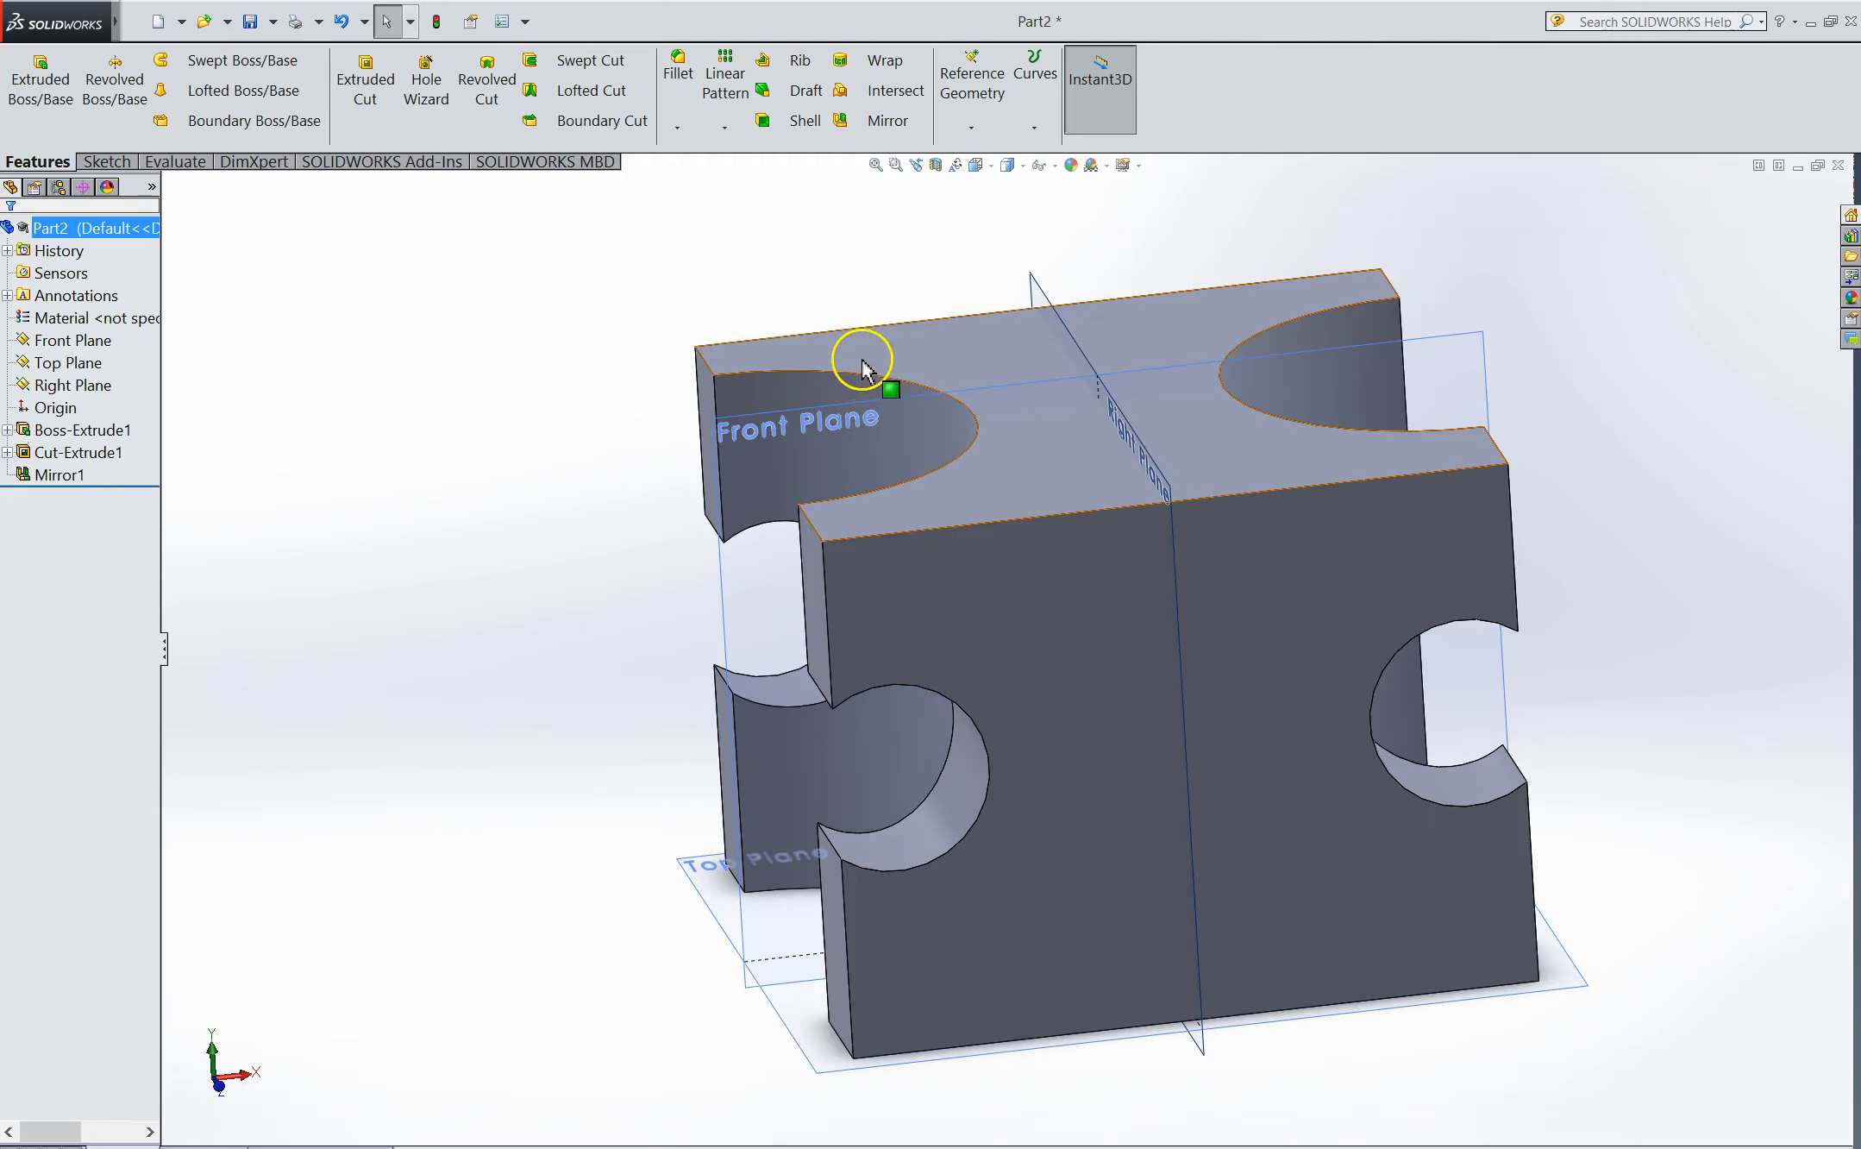